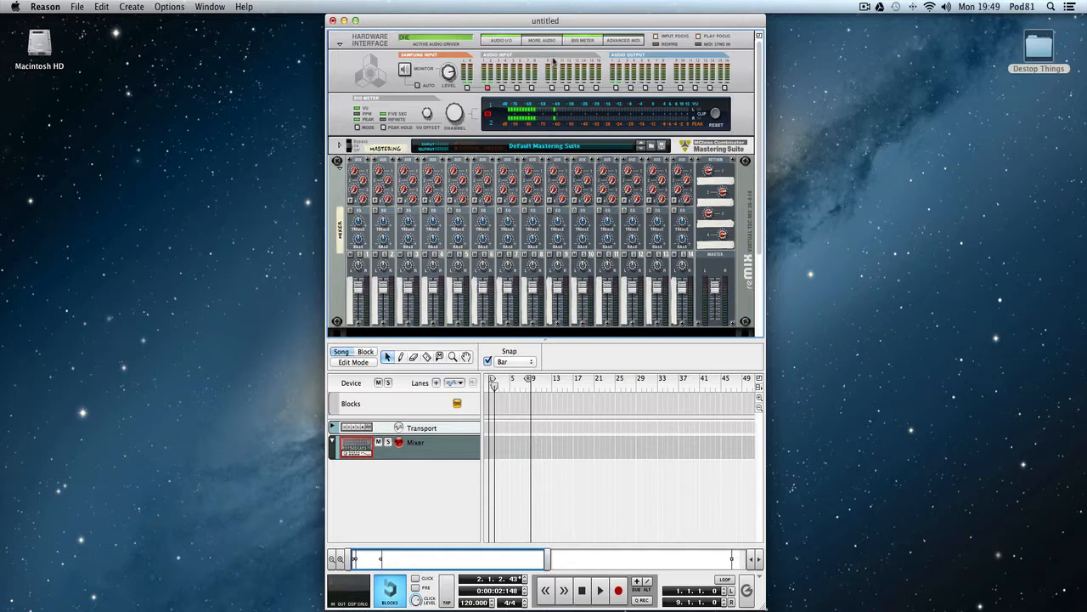
# Add a Redrum Drum Computer to the rack beneath the mixer.
pyautogui.scroll(-2, 569, 310)
pyautogui.rightClick(540, 288)
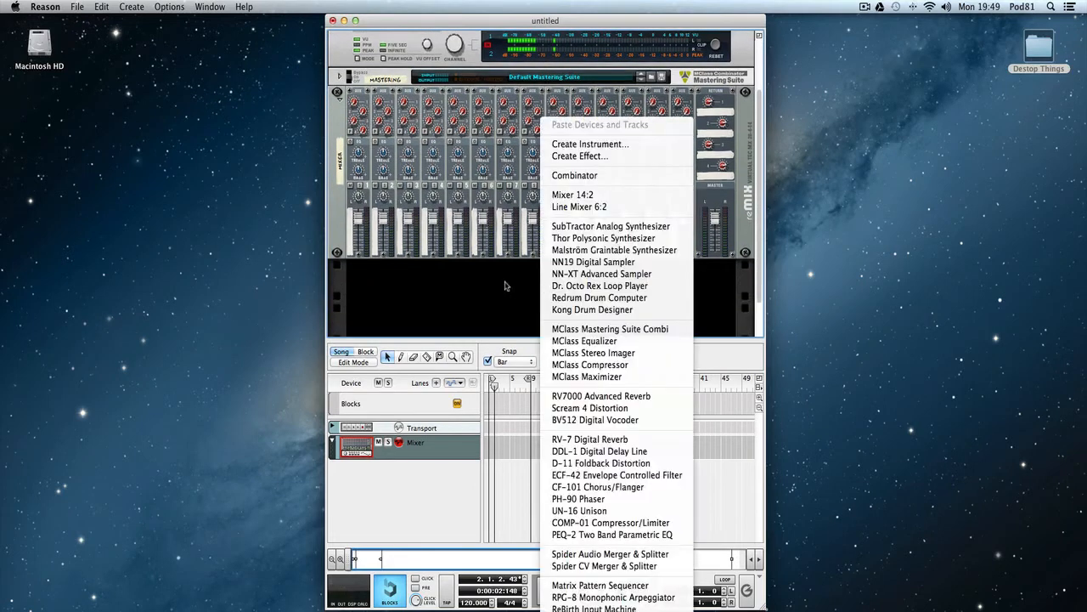
pyautogui.click(501, 285)
pyautogui.click(131, 6)
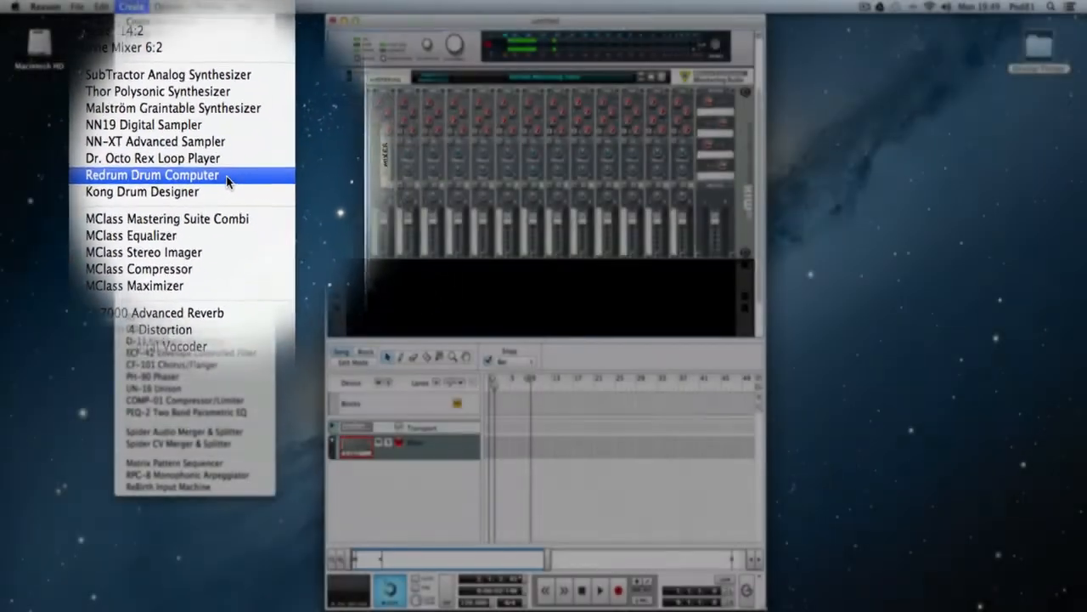
pyautogui.click(225, 175)
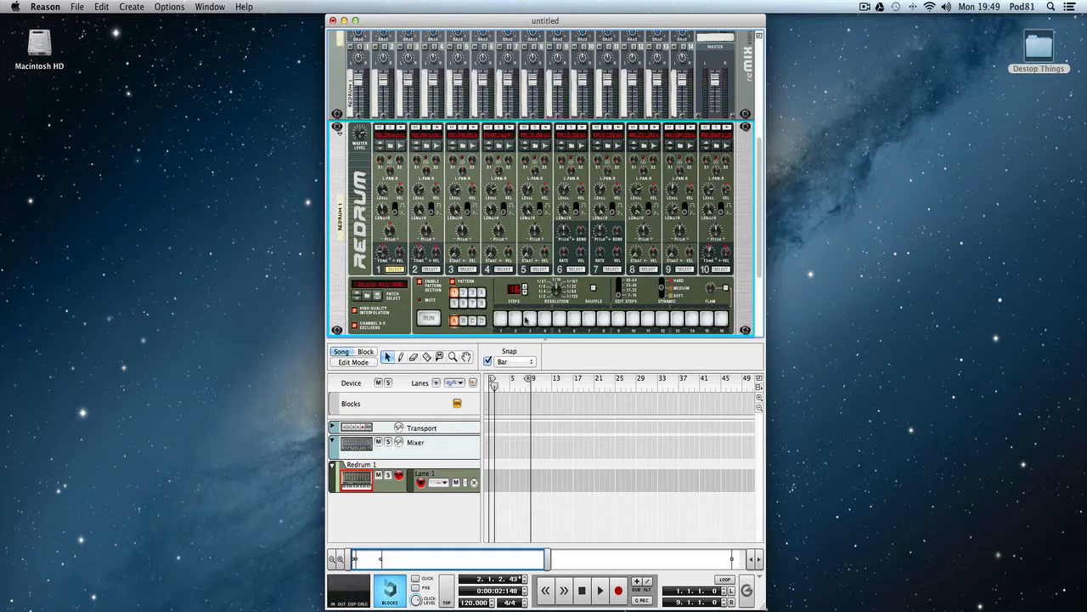
# Try several of Redrum's pattern slots and banks, returning to pattern 1 in bank A.
pyautogui.click(463, 292)
pyautogui.click(480, 293)
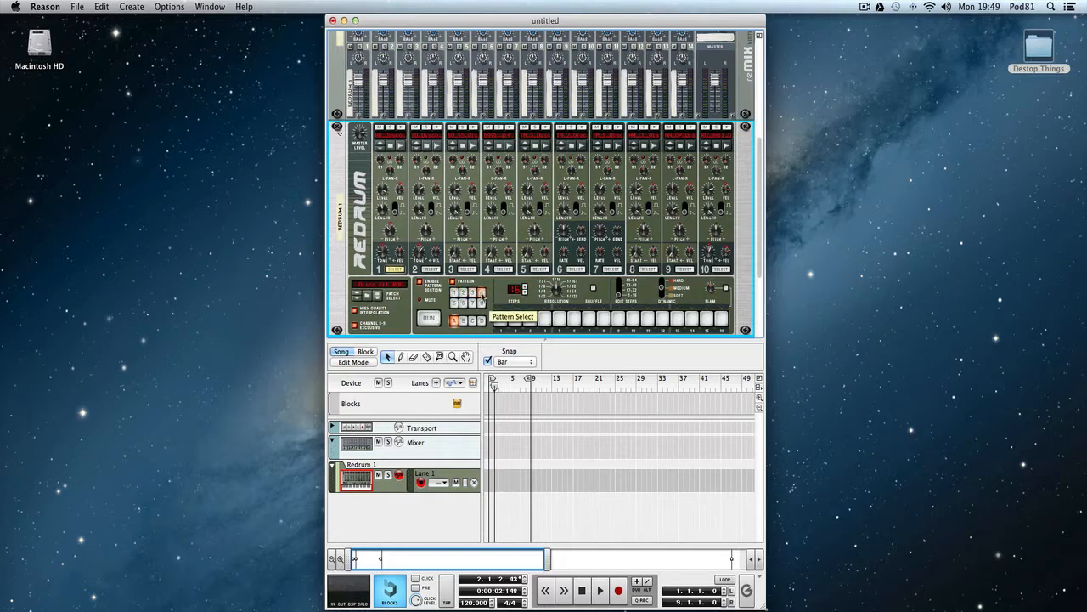
pyautogui.click(456, 302)
pyautogui.click(463, 292)
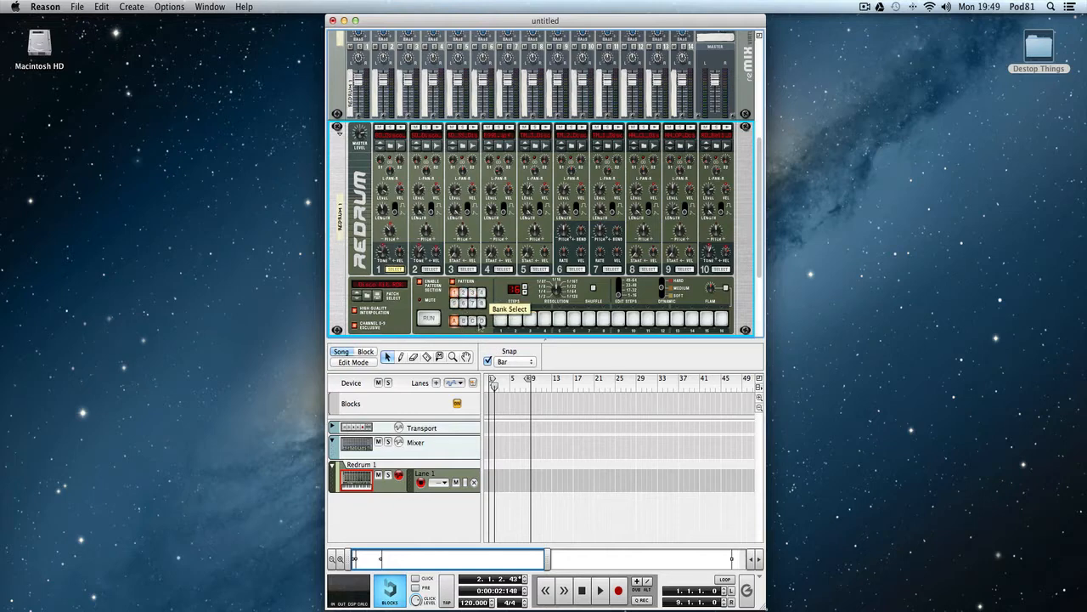
pyautogui.click(480, 323)
pyautogui.click(455, 321)
pyautogui.click(481, 322)
pyautogui.click(455, 321)
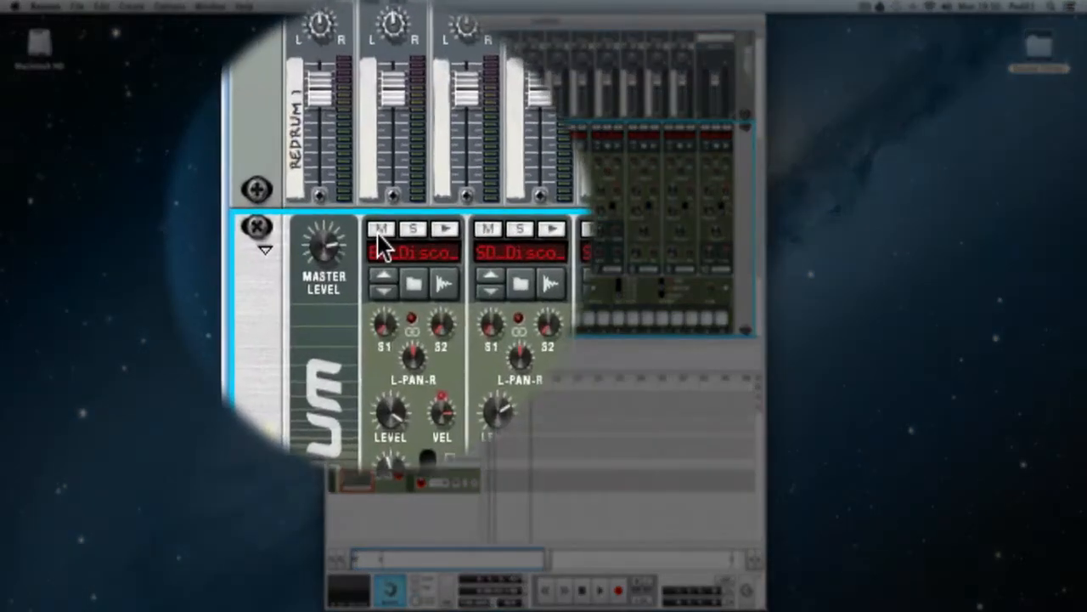
# Audition the loaded drum sounds one after another across Redrum's drum channels, starting with drum 1.
pyautogui.click(379, 127)
pyautogui.click(379, 287)
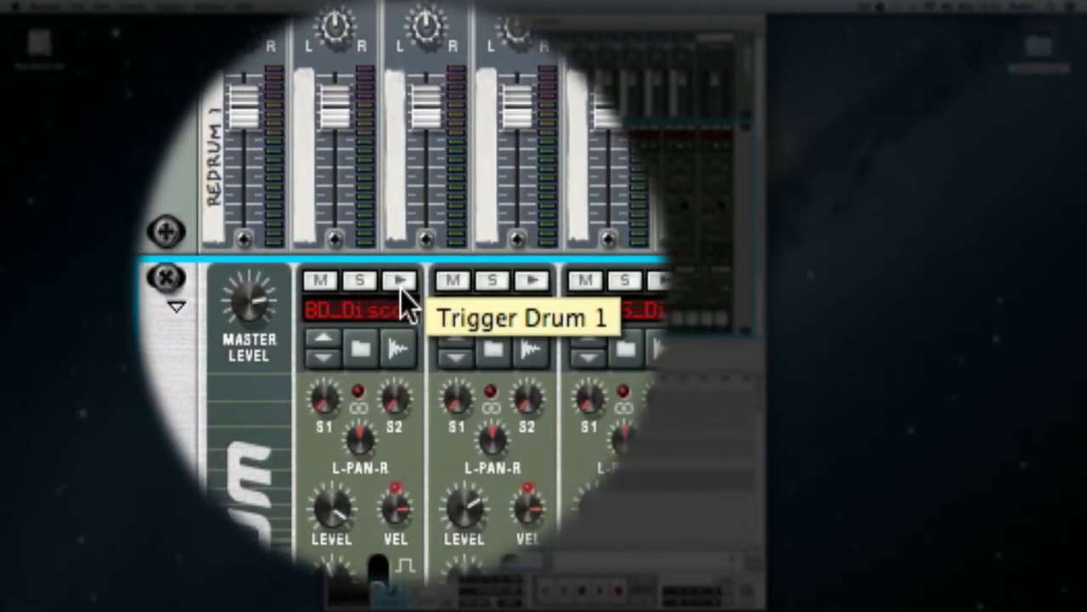
pyautogui.click(400, 282)
pyautogui.click(401, 285)
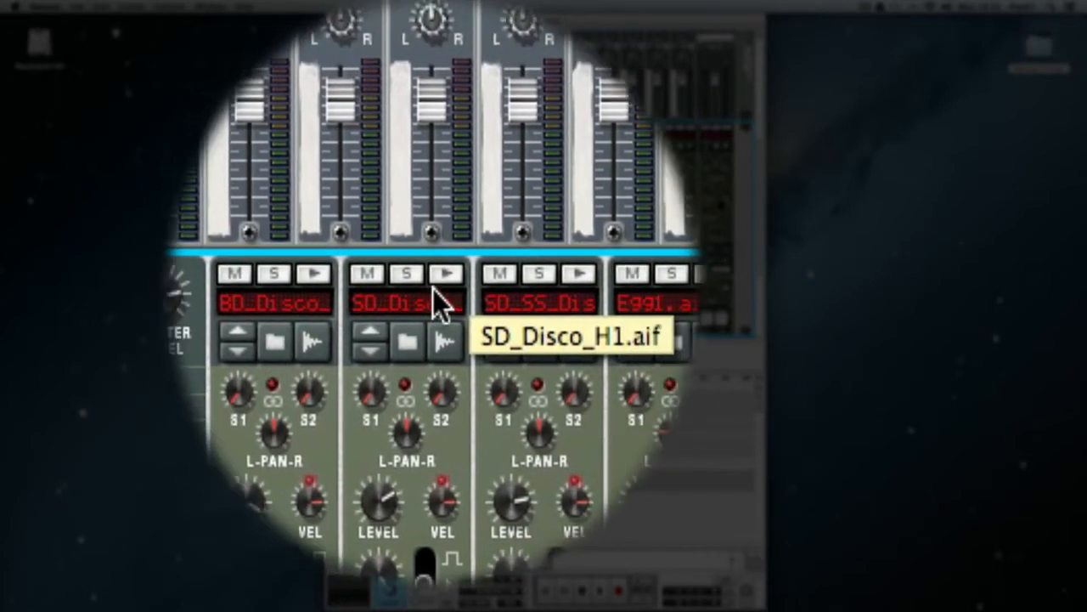
pyautogui.click(435, 287)
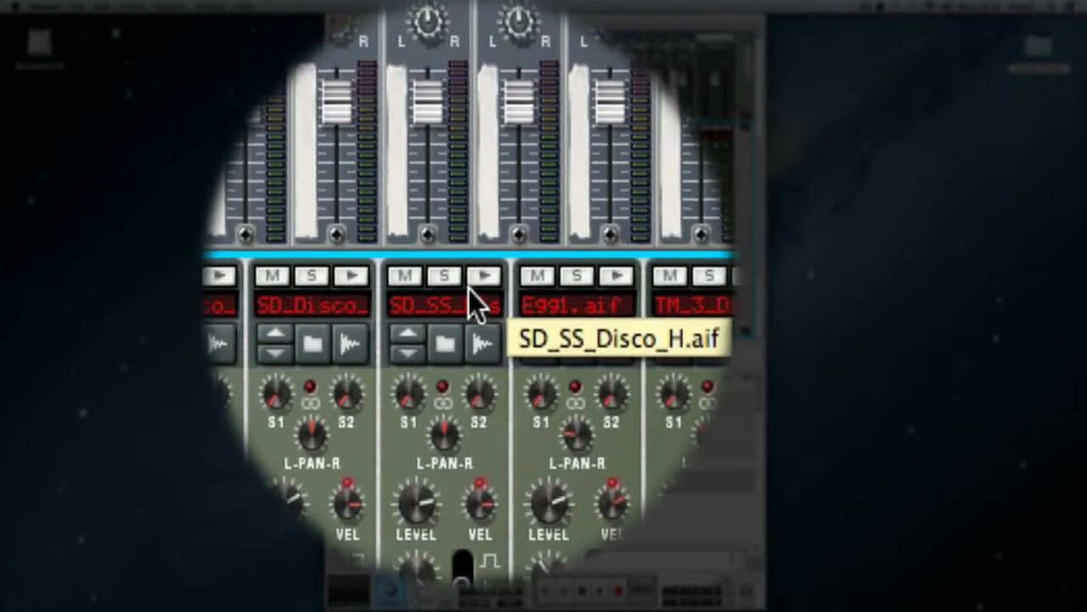
pyautogui.click(474, 283)
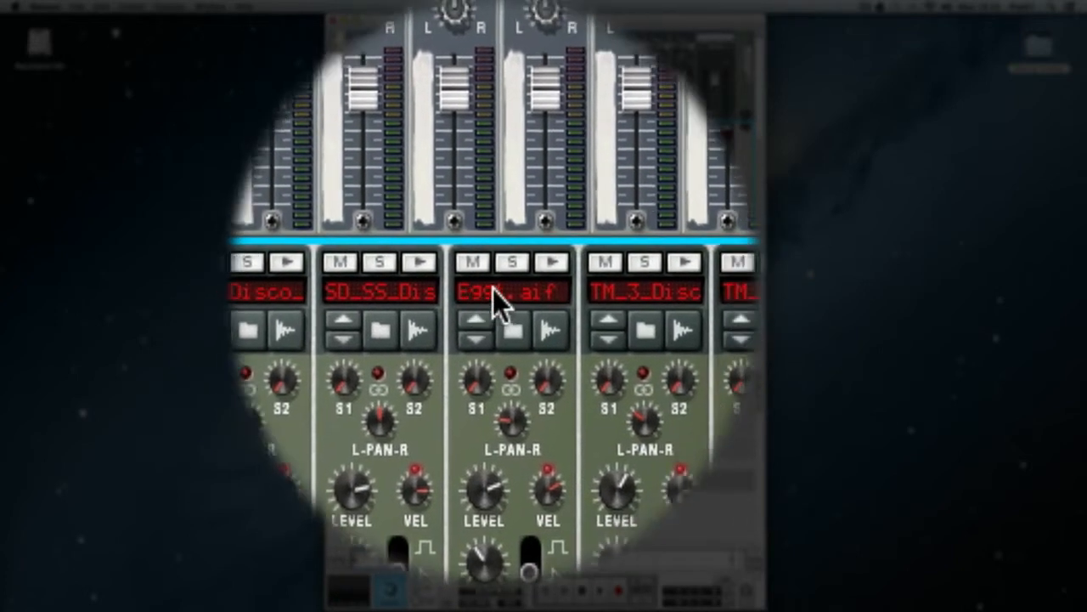
pyautogui.click(510, 284)
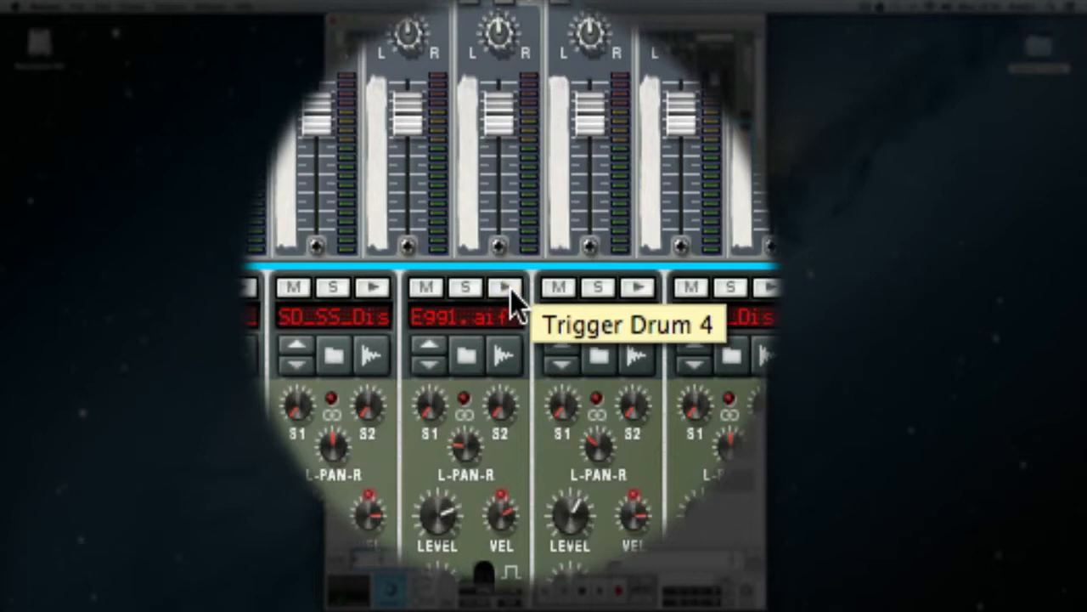
pyautogui.click(509, 287)
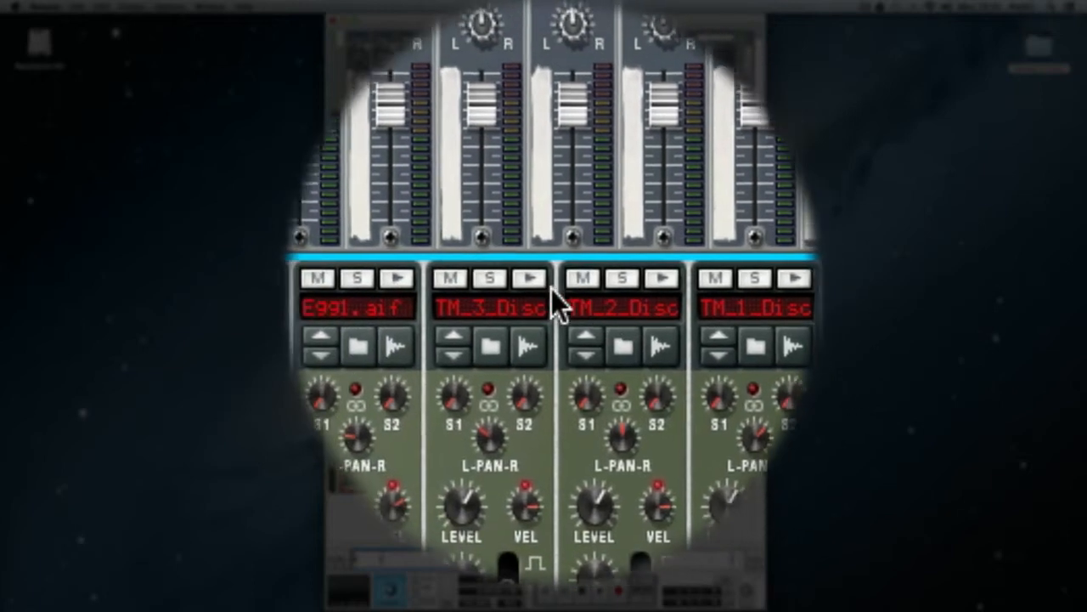
pyautogui.click(548, 287)
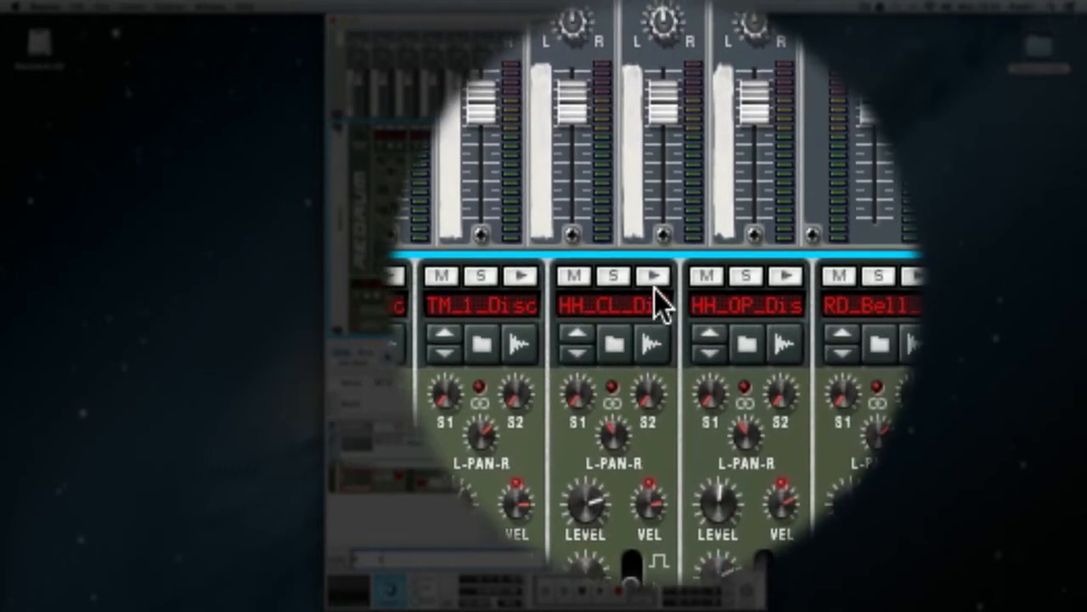
pyautogui.click(654, 287)
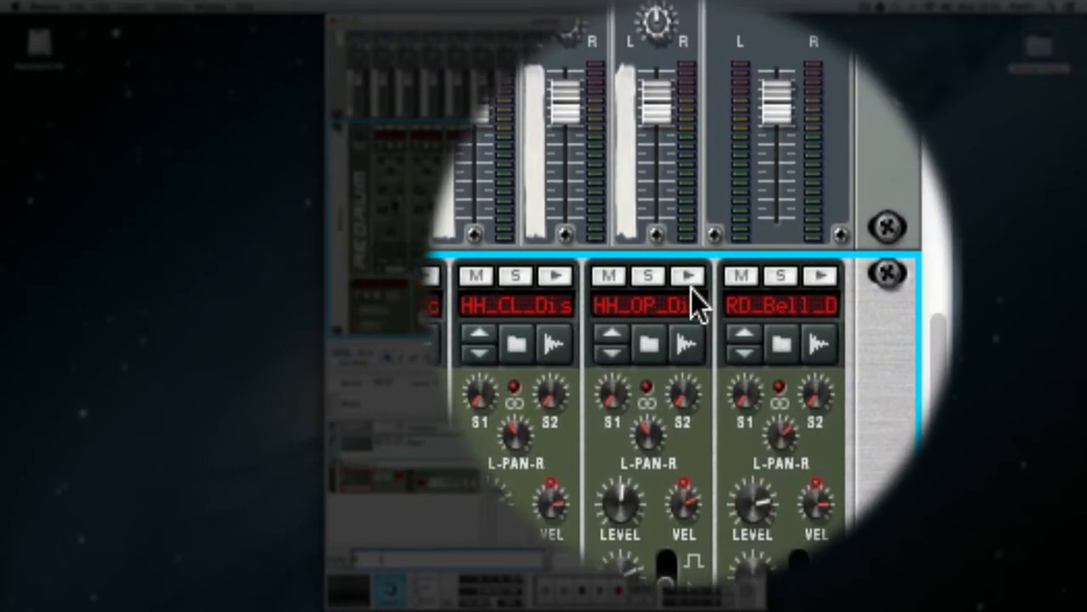
pyautogui.click(691, 288)
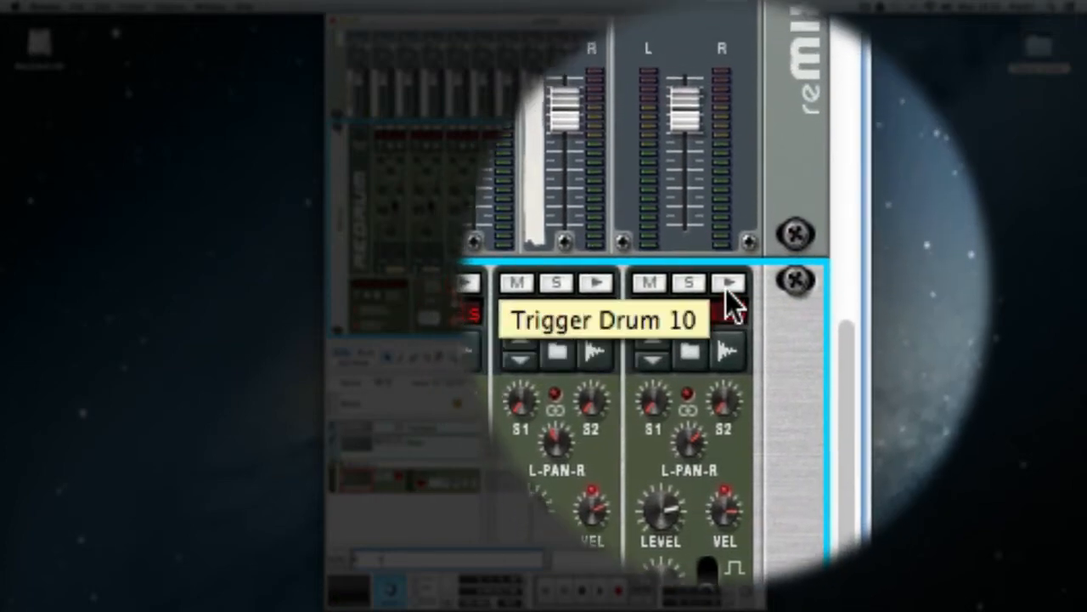
pyautogui.click(728, 287)
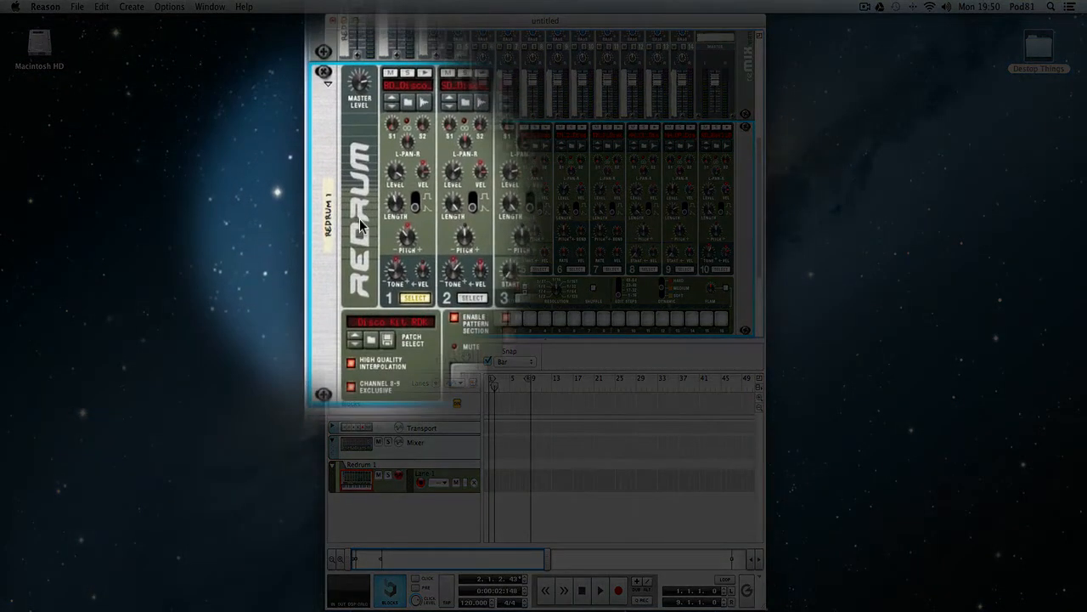
# Initialize the Redrum patch and start browsing for a sample for drum channel 1.
pyautogui.rightClick(359, 223)
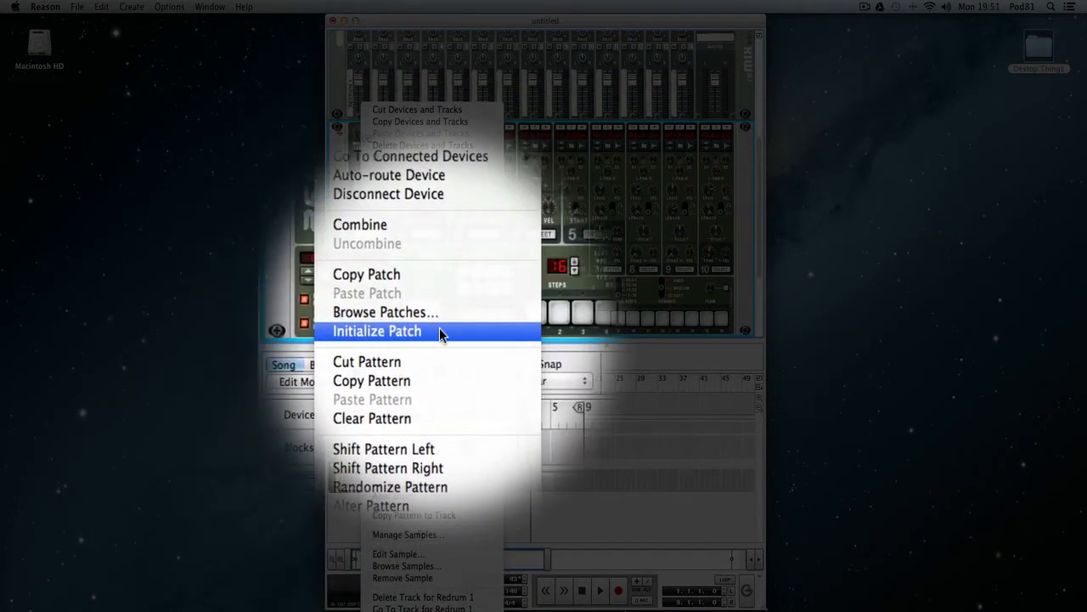
pyautogui.click(387, 332)
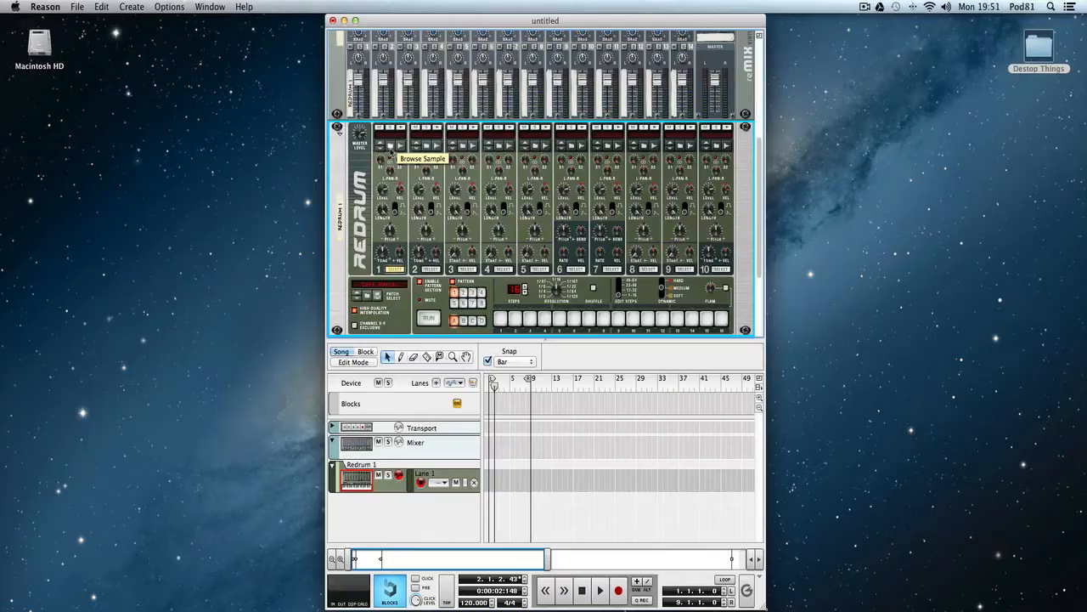
pyautogui.click(391, 146)
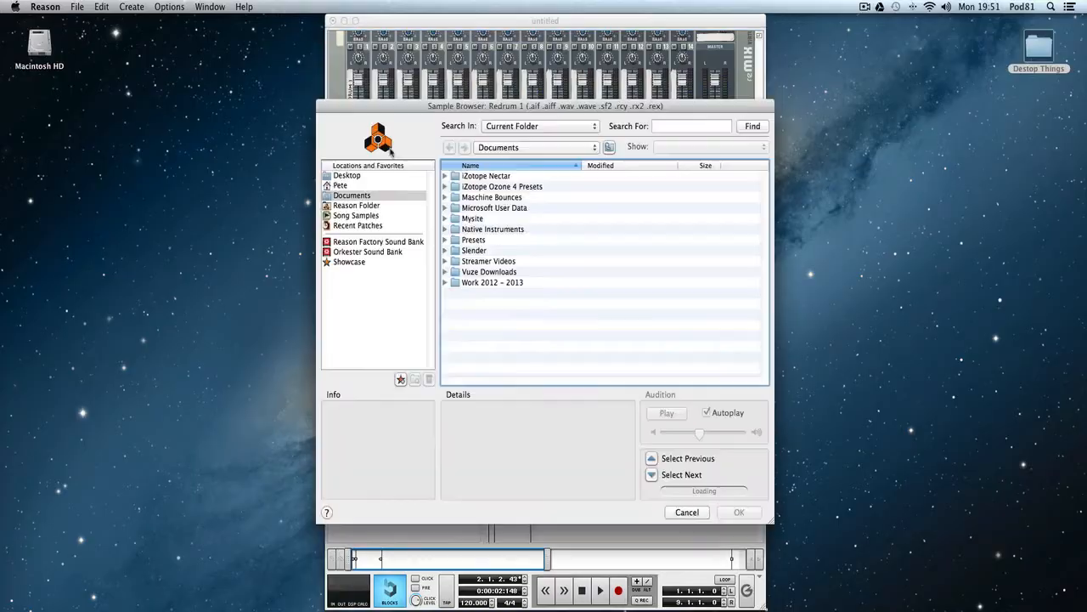
# Open the 01_BassDrums folder inside Reason Factory Sound Bank, Redrum Drum Kits, xclusive drums-sorted.
pyautogui.click(263, 217)
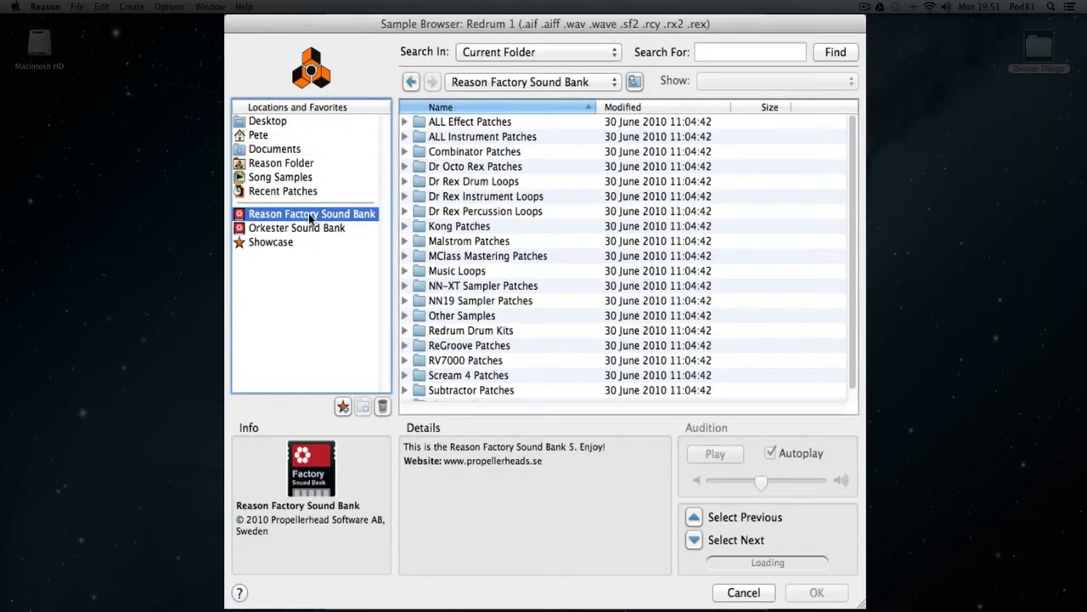
pyautogui.scroll(-1, 455, 200)
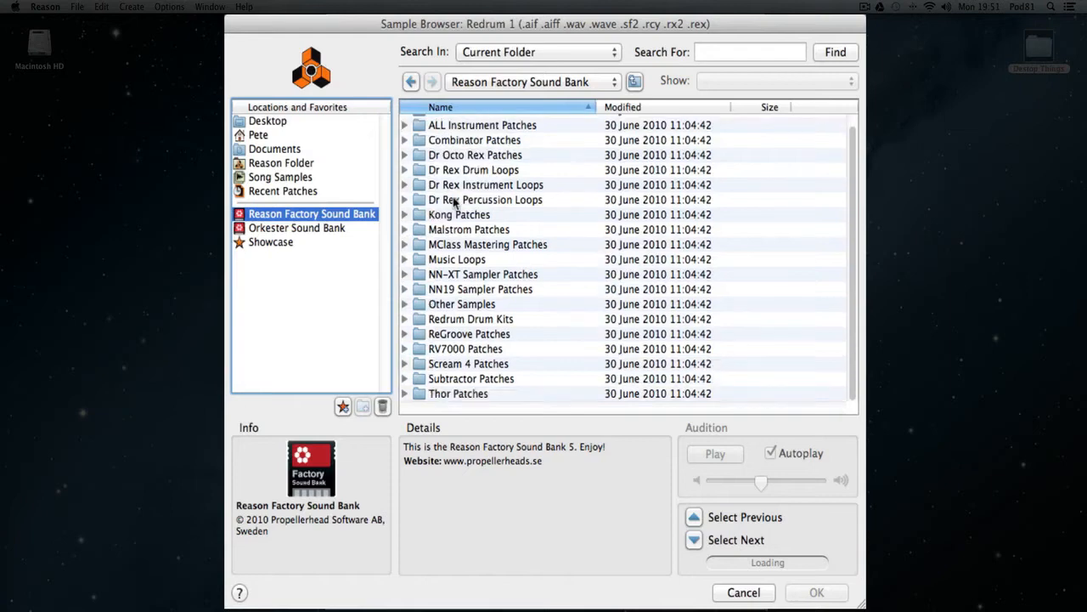
pyautogui.click(492, 320)
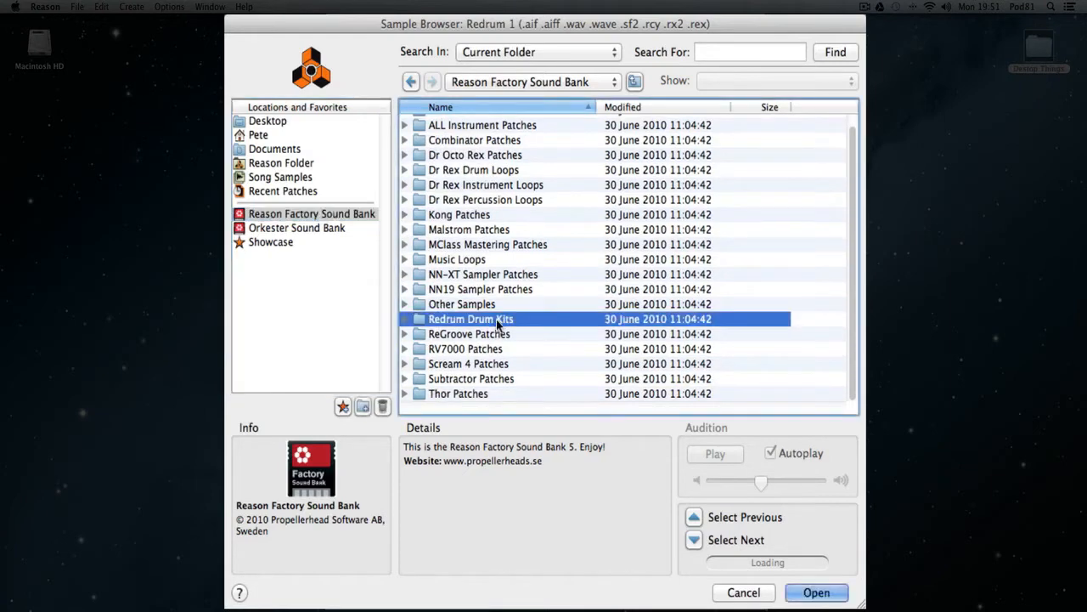
pyautogui.doubleClick(539, 318)
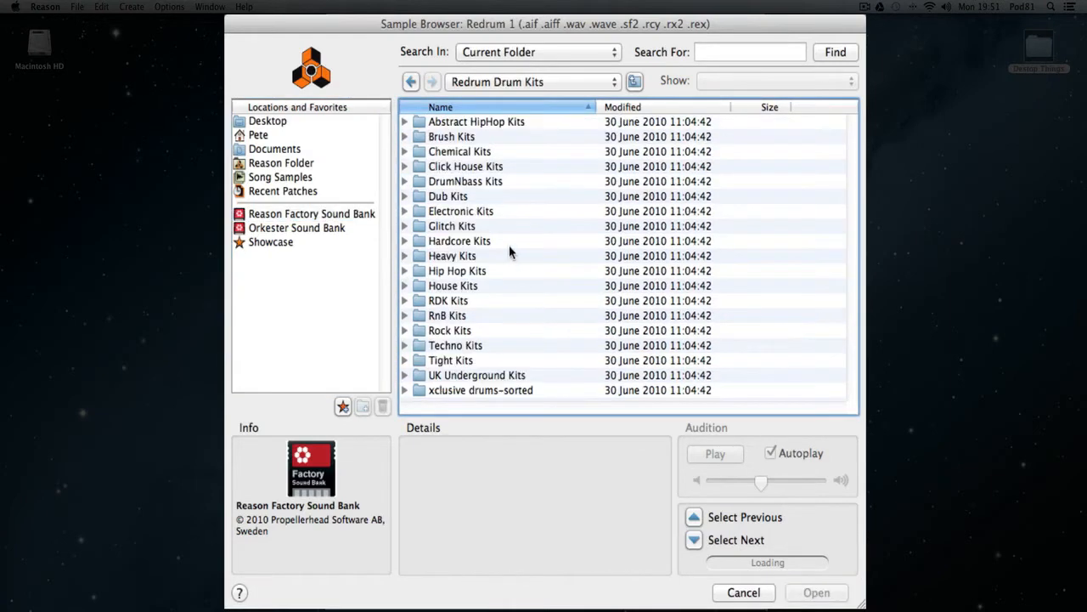
pyautogui.click(494, 391)
pyautogui.doubleClick(494, 391)
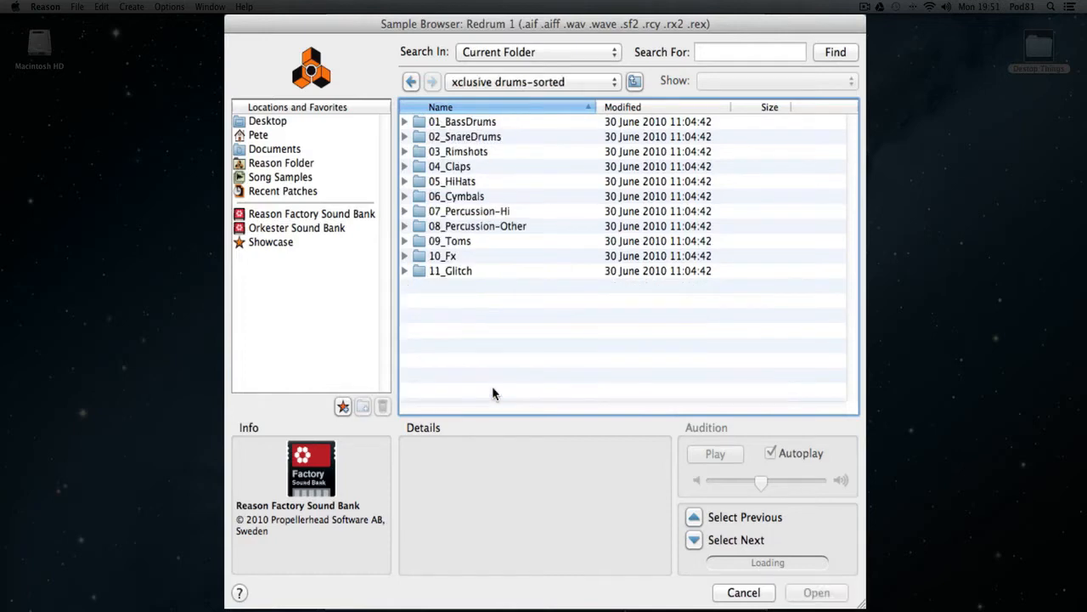
pyautogui.doubleClick(473, 126)
# Audition the bass drum samples in sequence from Bd_Abstract.wav to Bd_Cheese.wav.
pyautogui.click(458, 125)
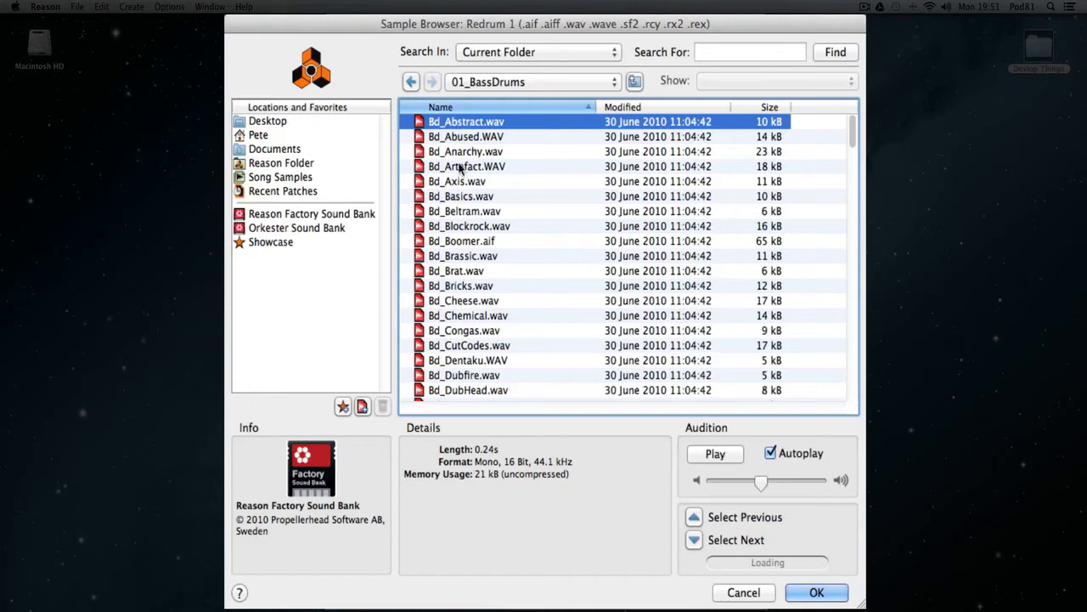
pyautogui.press('Down')
pyautogui.press('Down')
pyautogui.press('Down')
pyautogui.press('Down')
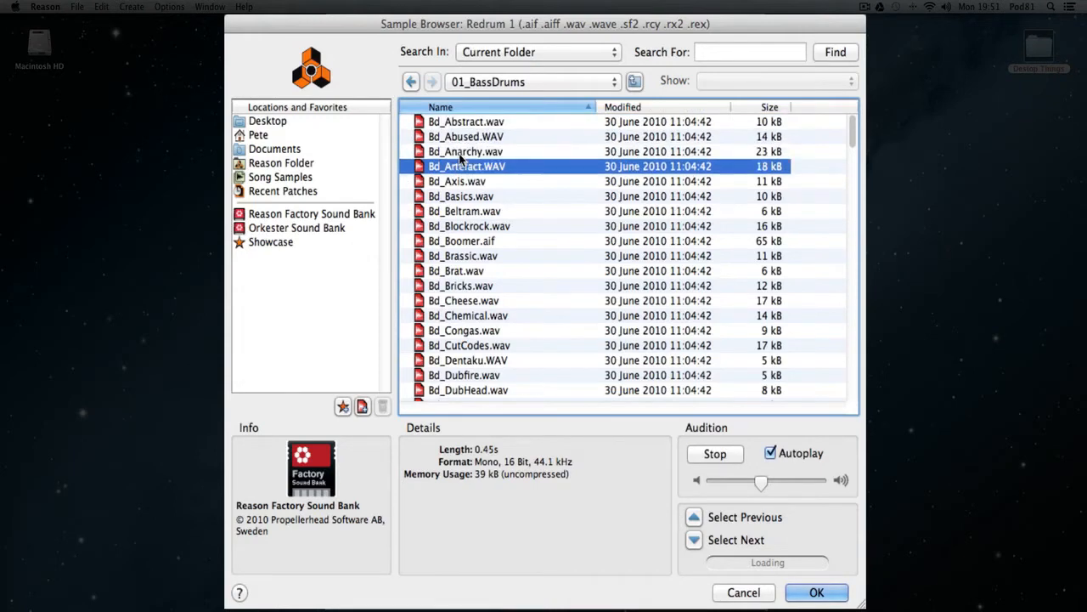
pyautogui.press('Down')
pyautogui.press('Down')
pyautogui.press('Down')
pyautogui.press('Down')
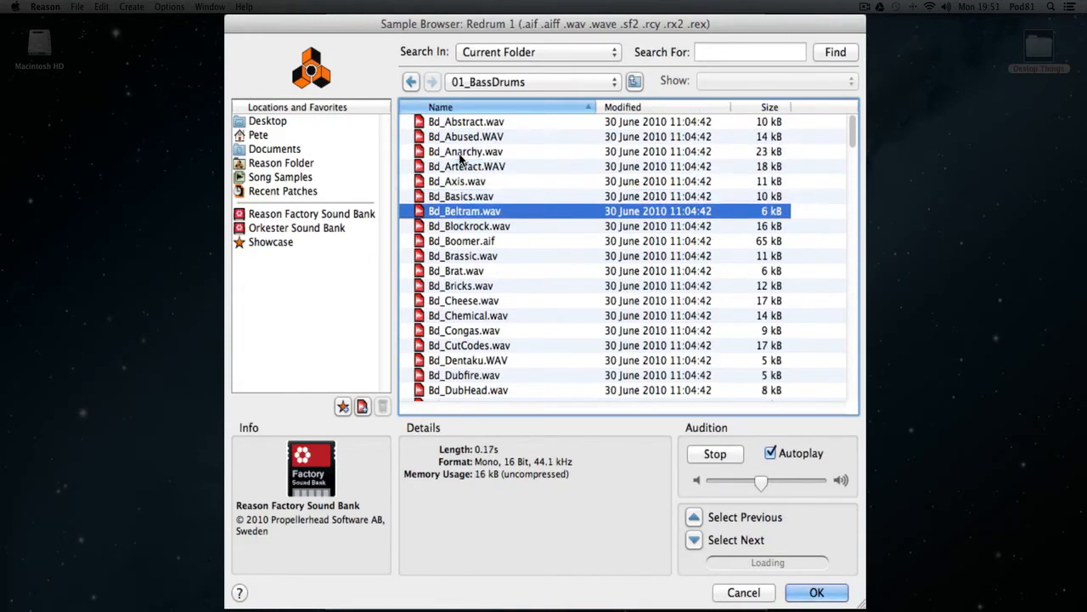
pyautogui.press('Down')
pyautogui.press('Down')
pyautogui.press('Down')
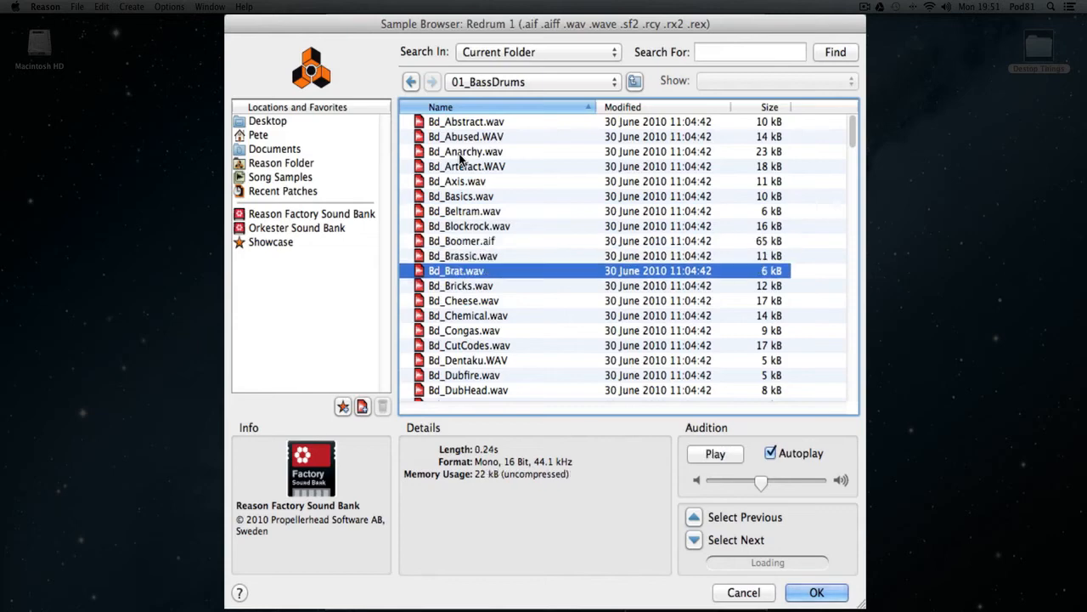
pyautogui.press('Down')
pyautogui.press('Down')
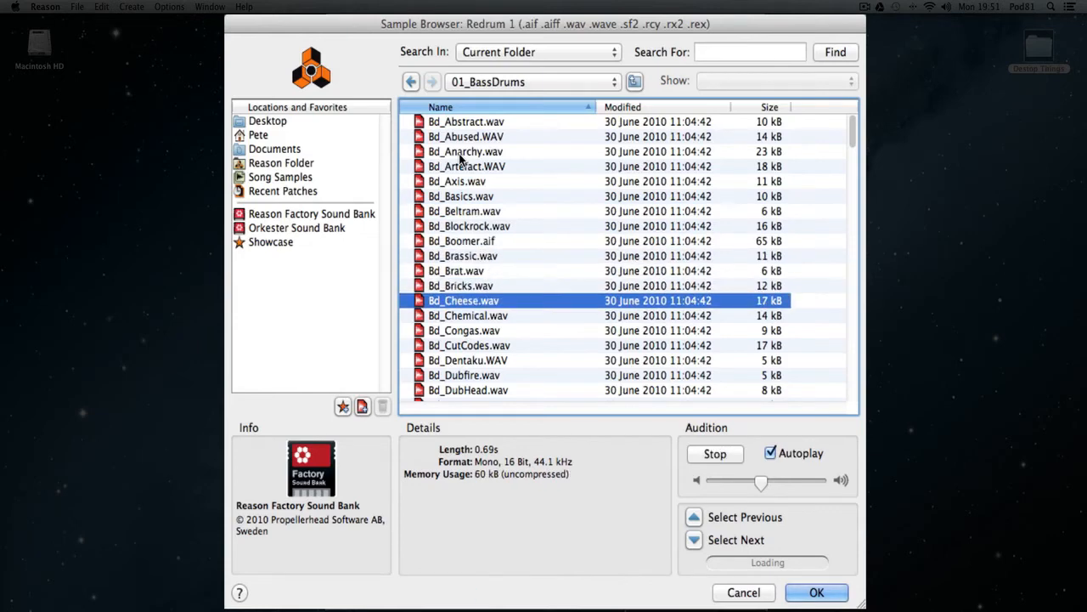
# Audition more bass drum samples in 01_BassDrums, including Bd_Brassic.wav, Bd_Blockrock.wav, Bd_Dentaku.WAV, Bd_Cheese.wav and Bd_Chemical.wav.
pyautogui.click(472, 254)
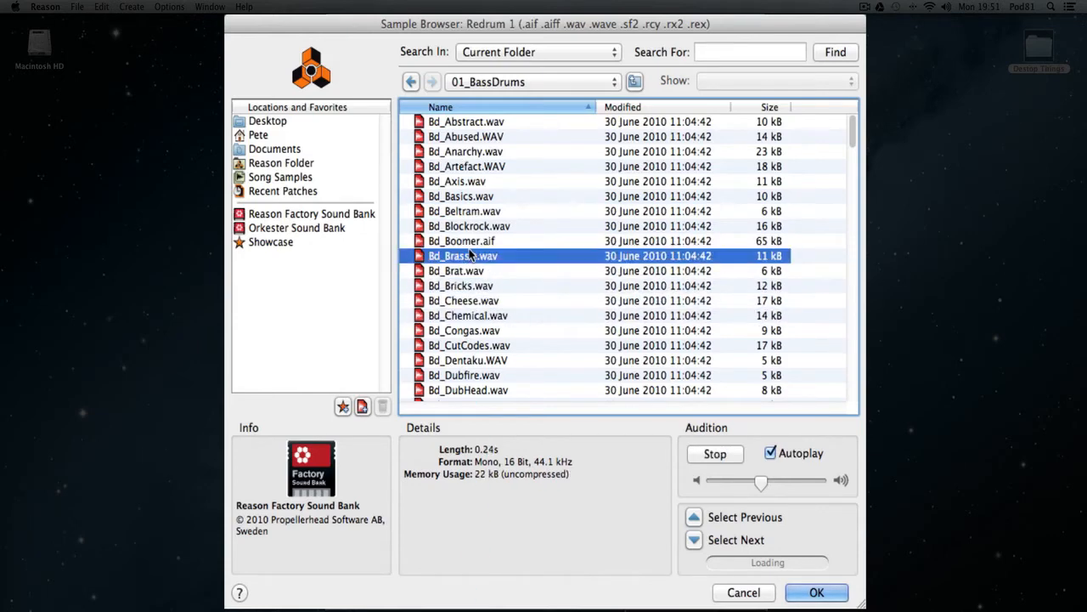
pyautogui.click(471, 244)
pyautogui.click(475, 228)
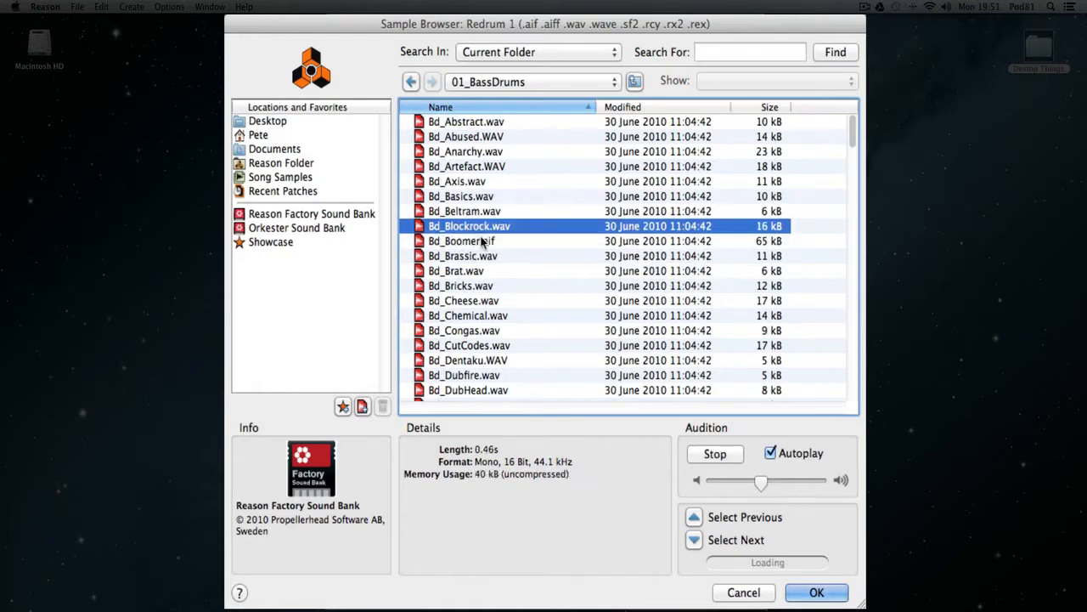
pyautogui.scroll(-2, 509, 294)
pyautogui.click(482, 293)
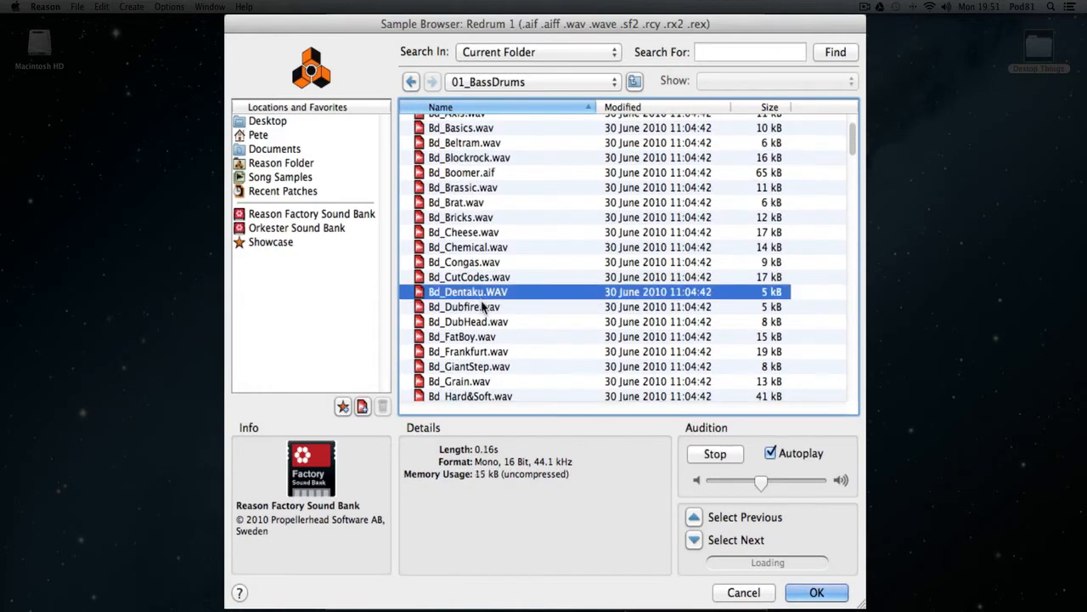
pyautogui.click(481, 307)
pyautogui.click(480, 249)
pyautogui.click(480, 233)
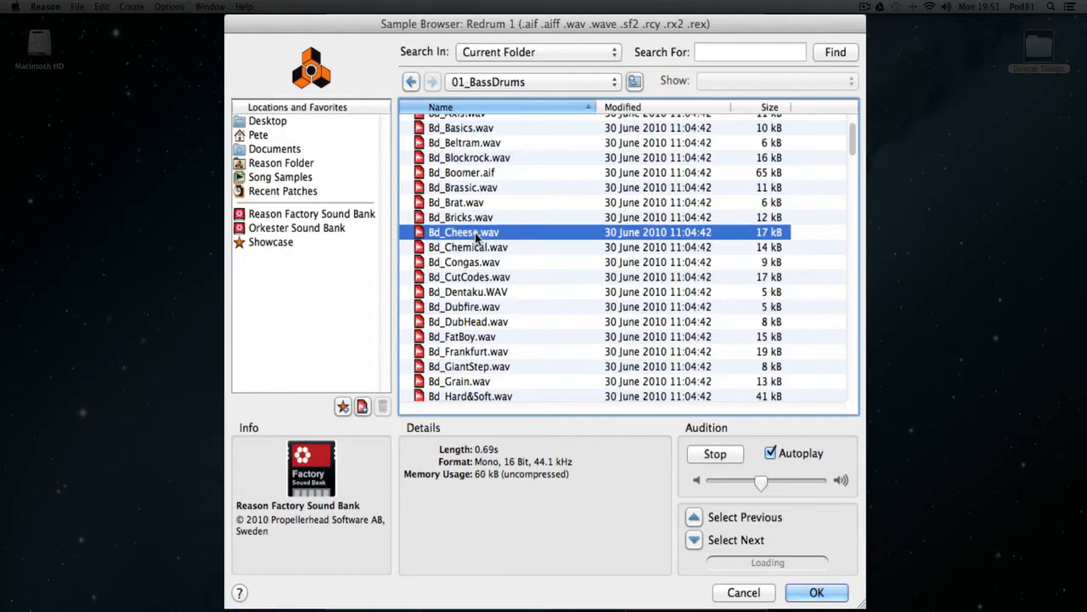
pyautogui.click(482, 248)
# Load Bd_Abstract.wav into Redrum drum channel 1.
pyautogui.scroll(2, 495, 267)
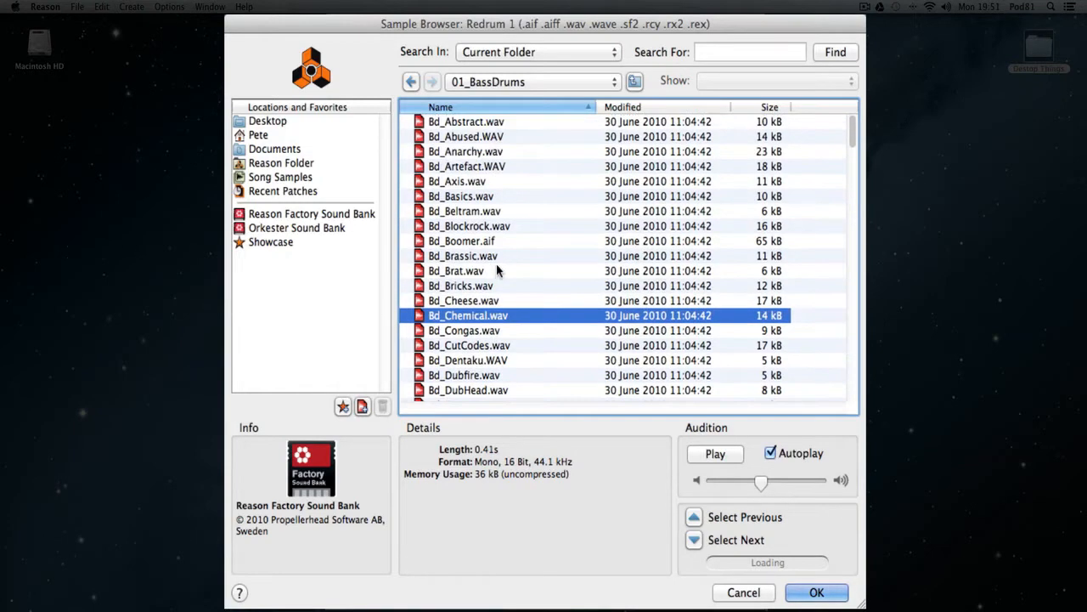
pyautogui.click(483, 123)
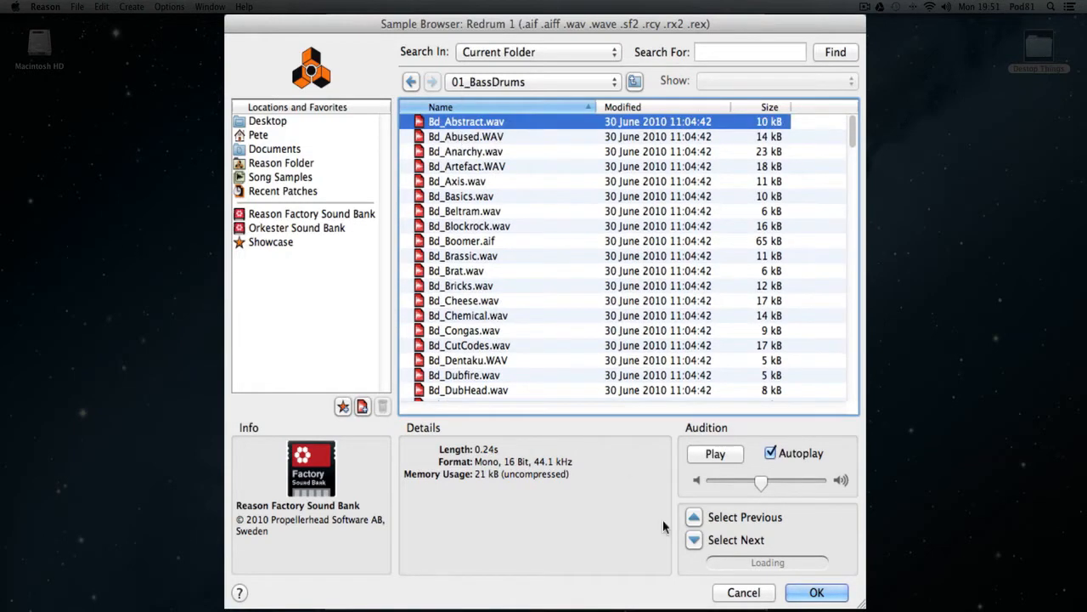
pyautogui.click(806, 599)
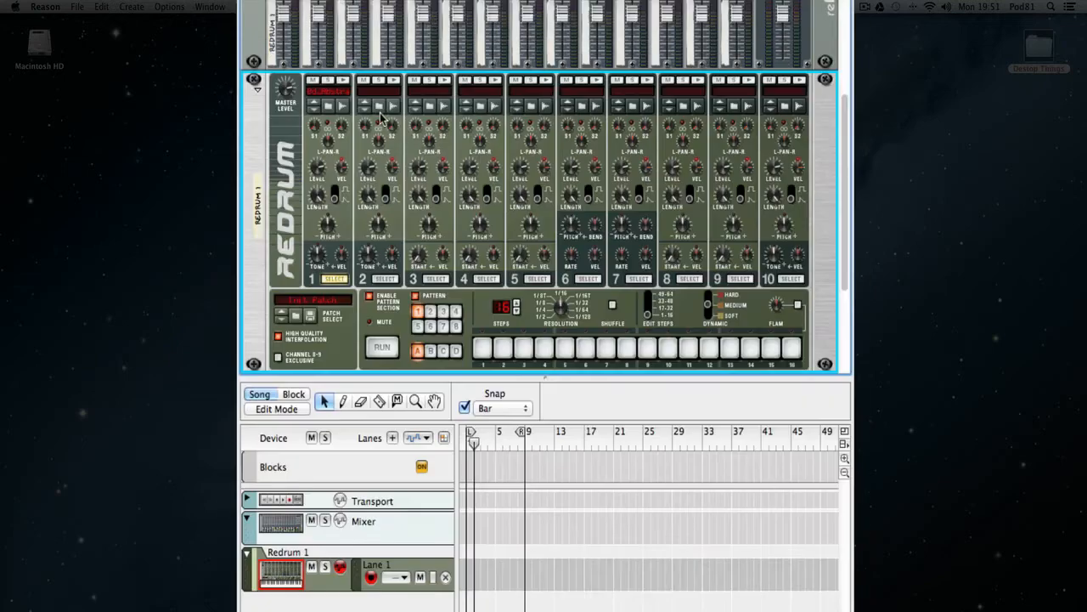
# Browse for a drum channel 2 sample and open the 02_SnareDrums folder inside xclusive drums-sorted.
pyautogui.click(379, 108)
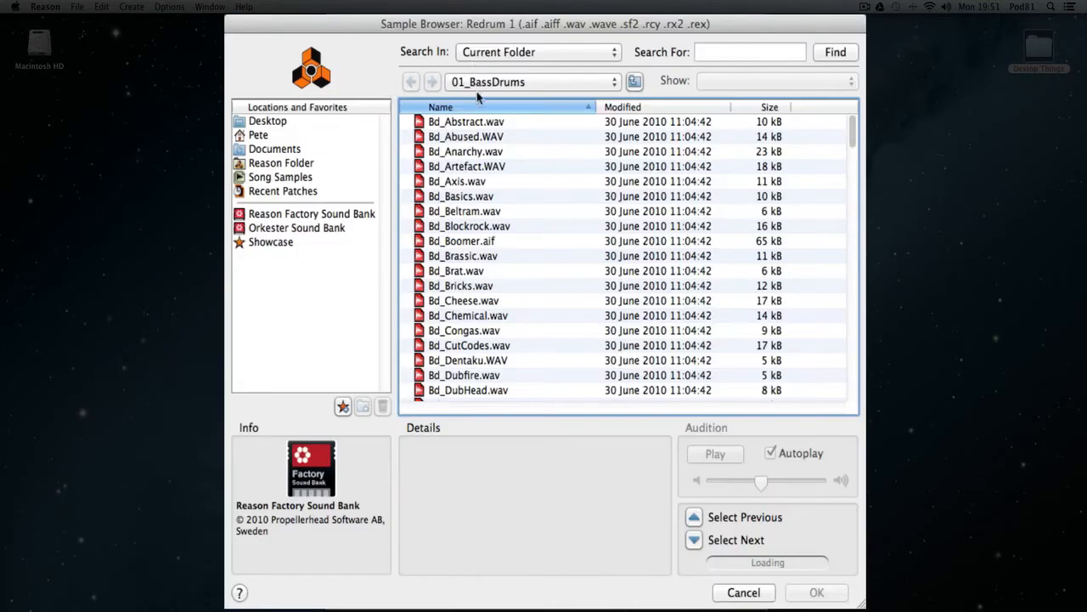
pyautogui.click(741, 593)
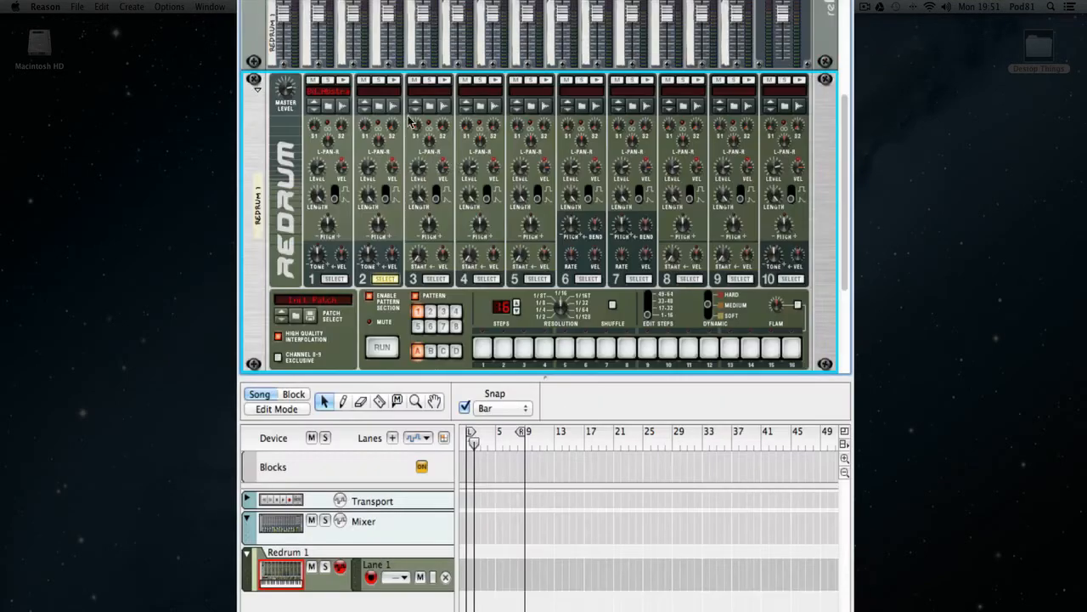
pyautogui.click(382, 110)
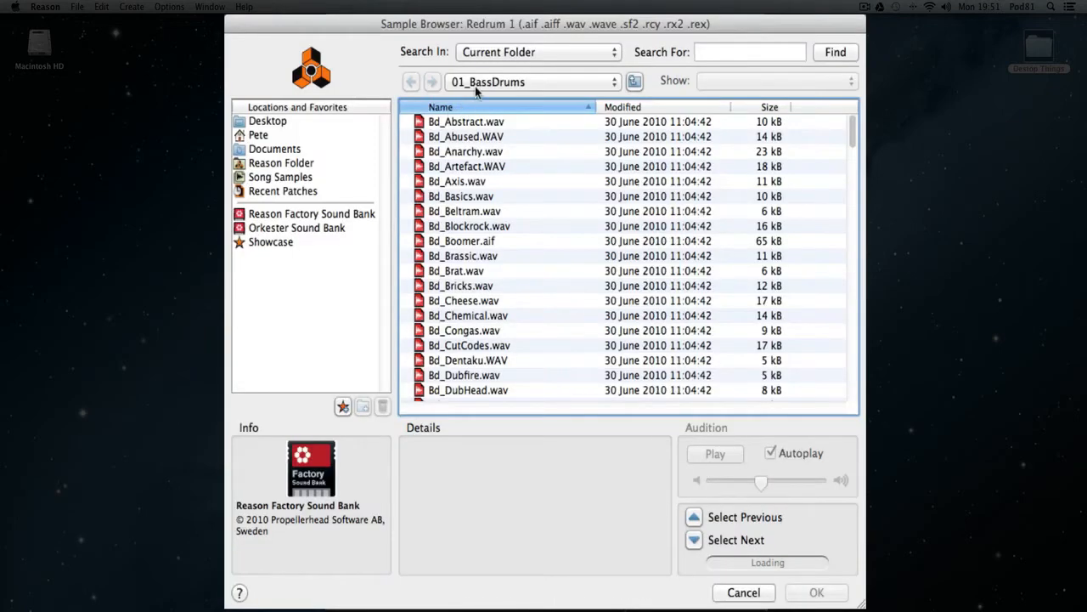
pyautogui.click(489, 135)
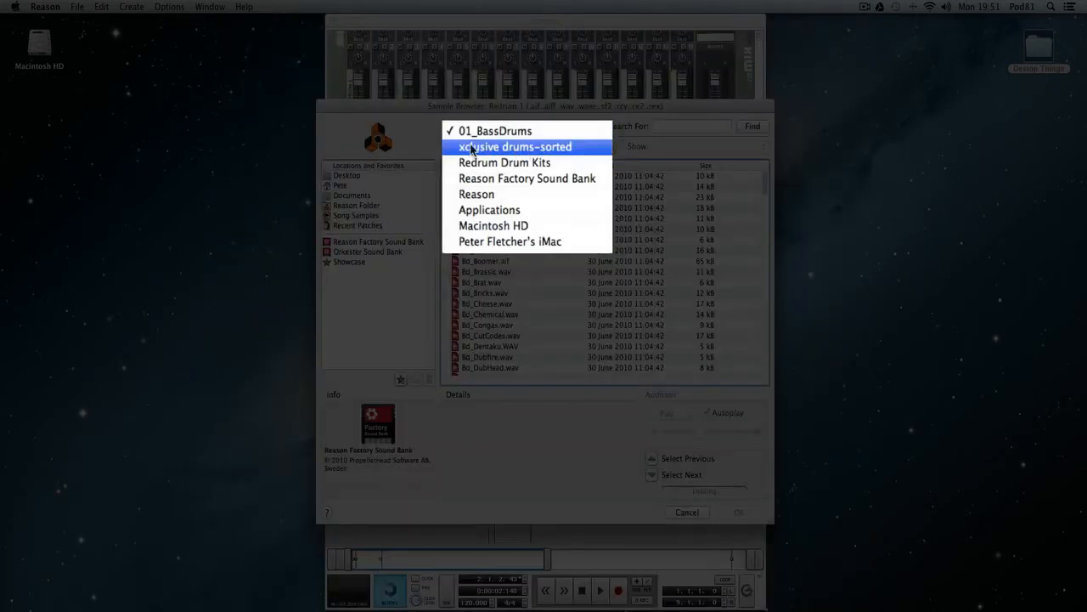
pyautogui.click(533, 147)
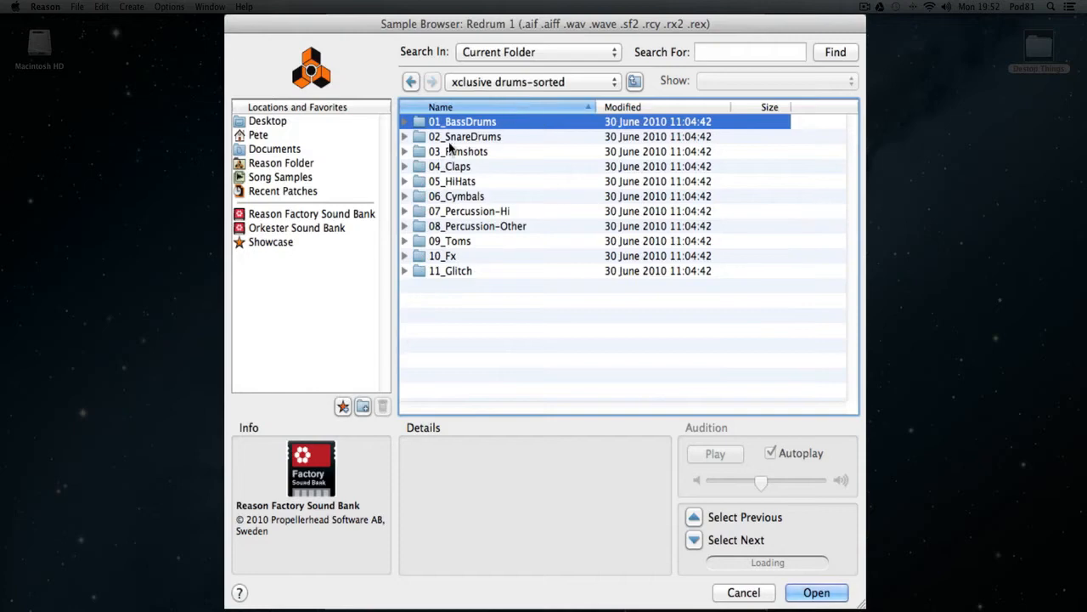
pyautogui.click(476, 192)
pyautogui.doubleClick(450, 138)
# Audition the snare samples from Sd_Abstract.WAV down the list and load Sd_Brassic.wav into drum channel 2.
pyautogui.click(476, 121)
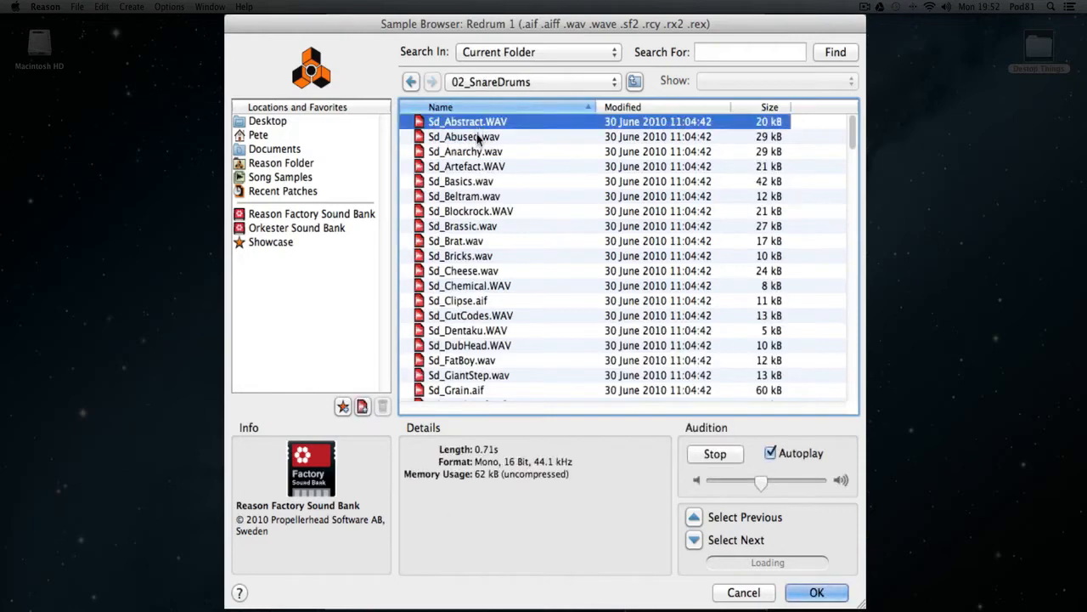
pyautogui.click(476, 137)
pyautogui.click(478, 151)
pyautogui.click(476, 181)
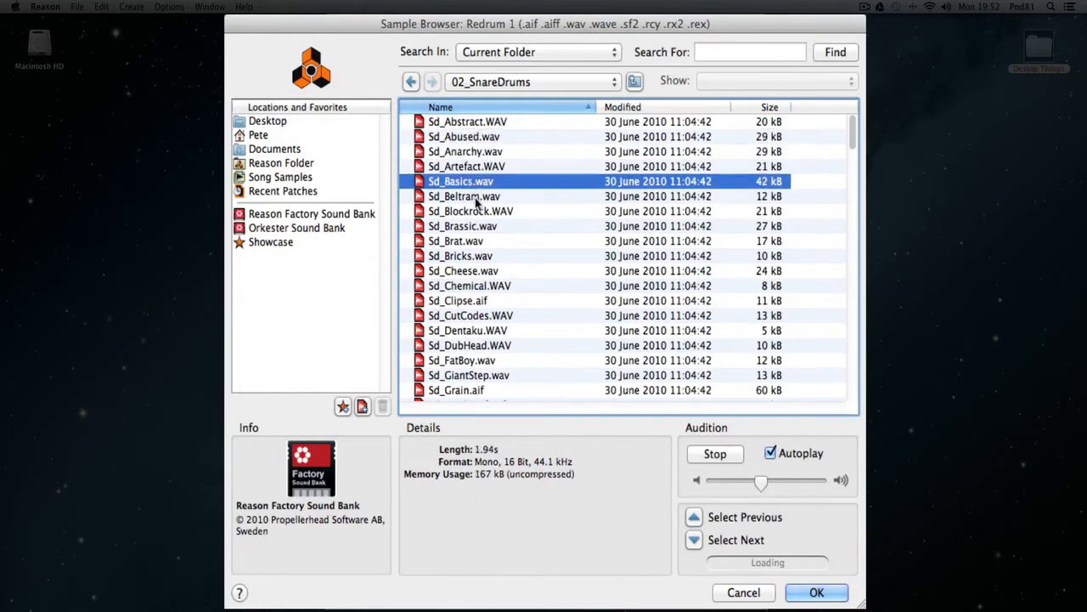
pyautogui.click(476, 196)
pyautogui.click(476, 226)
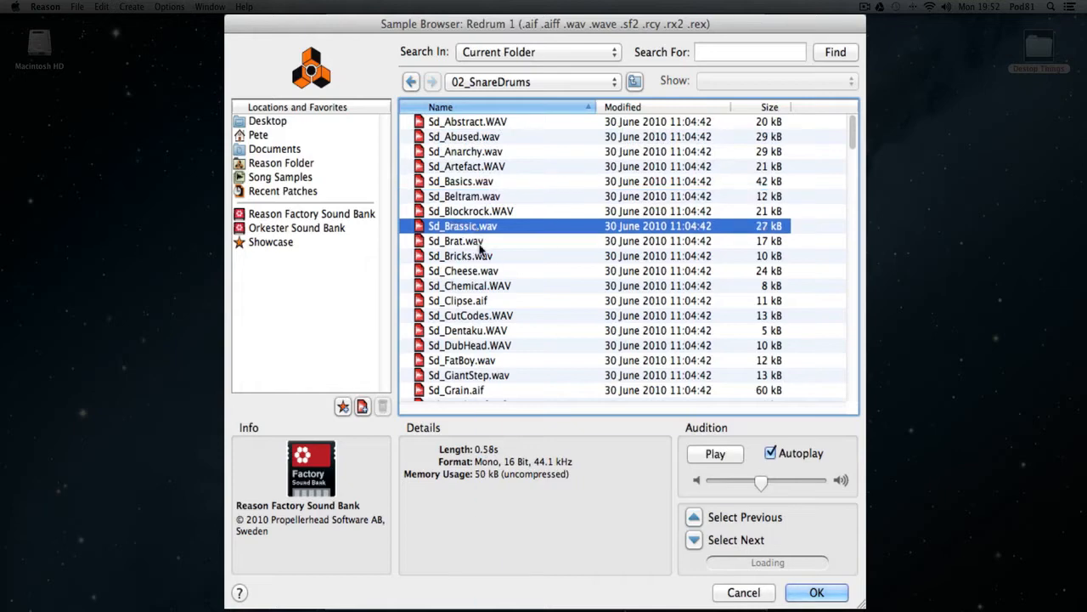
pyautogui.click(817, 592)
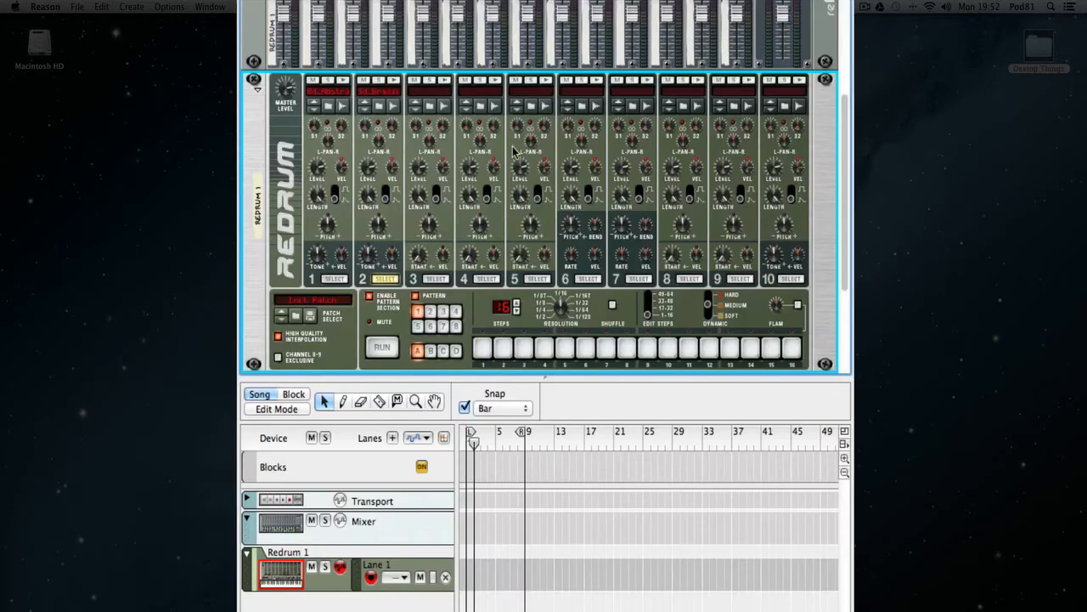
# Browse for a drum channel 3 sample and open the 04_Claps folder inside xclusive drums-sorted.
pyautogui.click(430, 107)
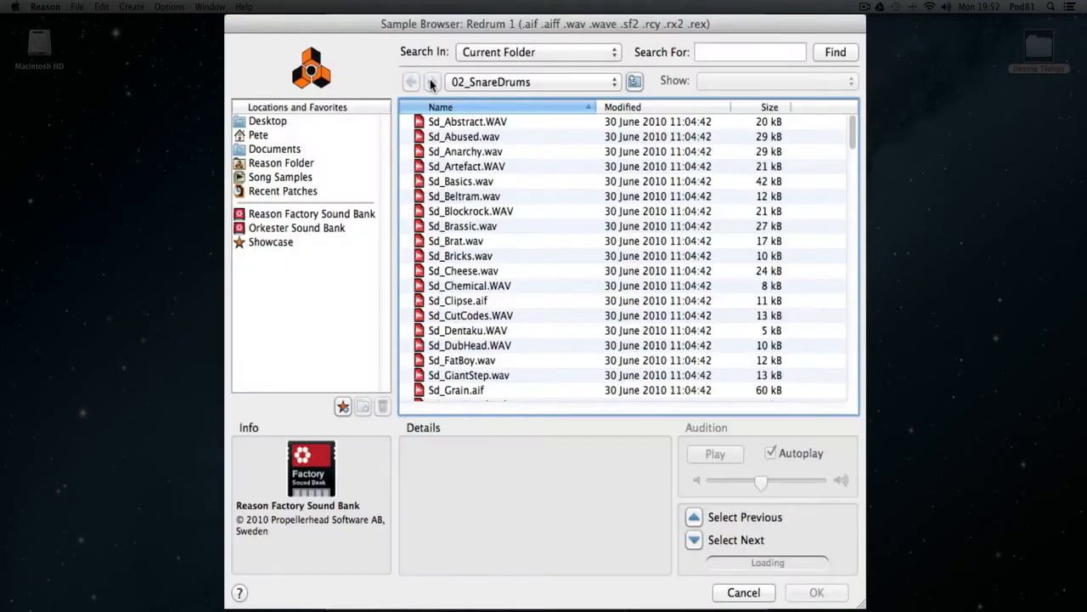
pyautogui.click(495, 82)
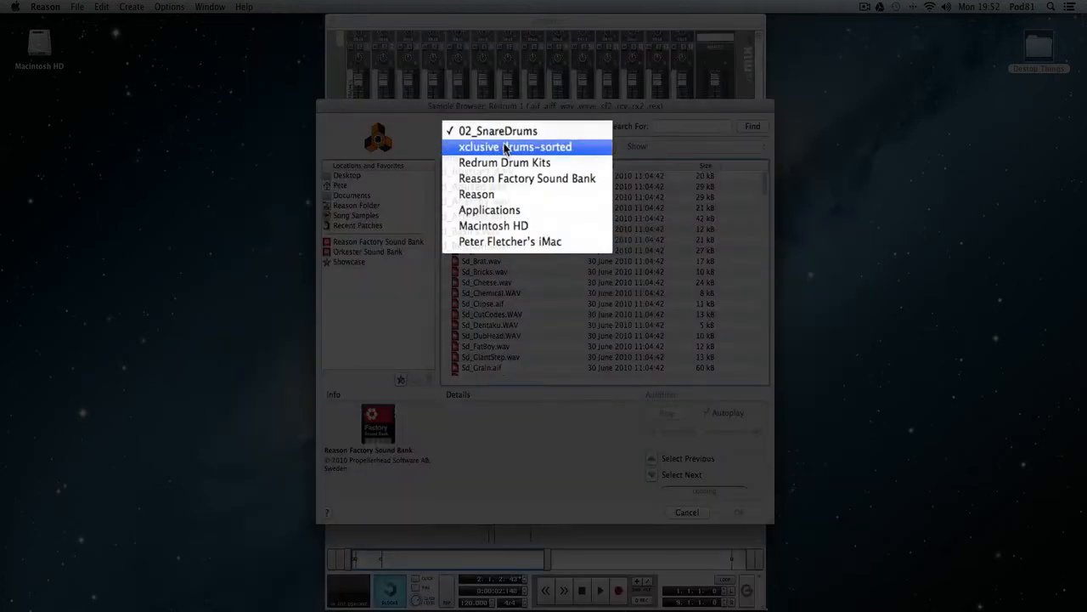
pyautogui.click(509, 145)
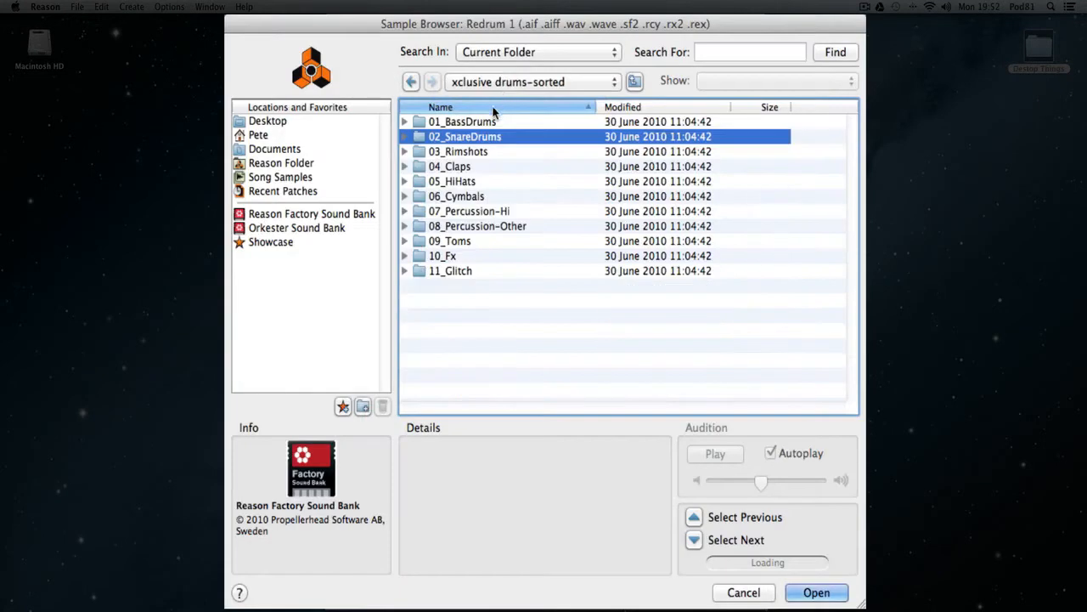
pyautogui.doubleClick(415, 167)
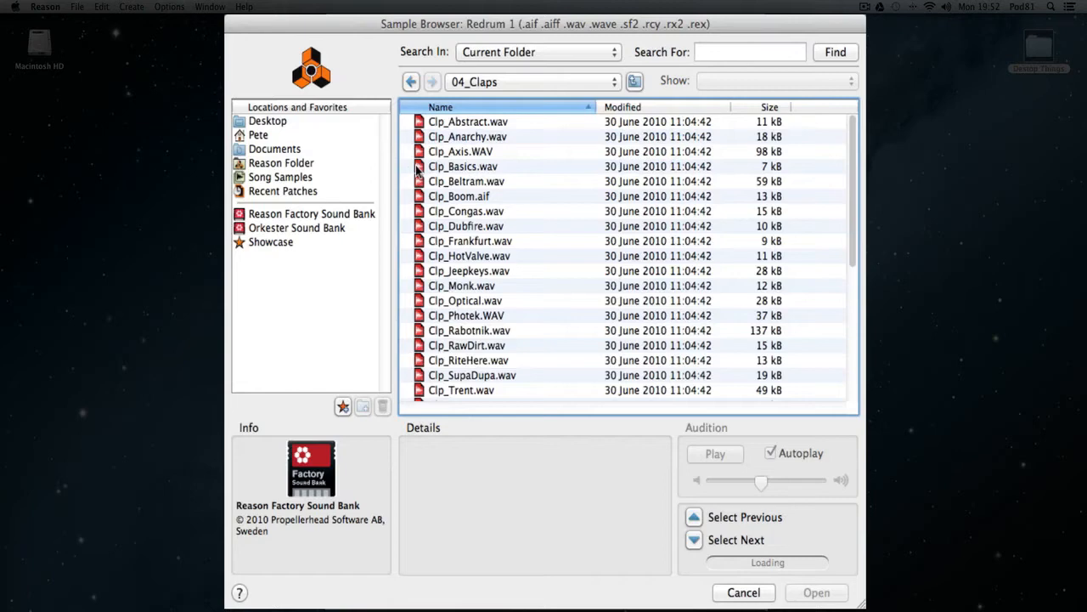
# Audition clap samples between Clp_Abstract.wav and Clp_Optical.wav, including Clp_Beltram.wav, Clp_HotValve.wav, Clp_Monk.wav and Clp_Axis.WAV.
pyautogui.click(467, 125)
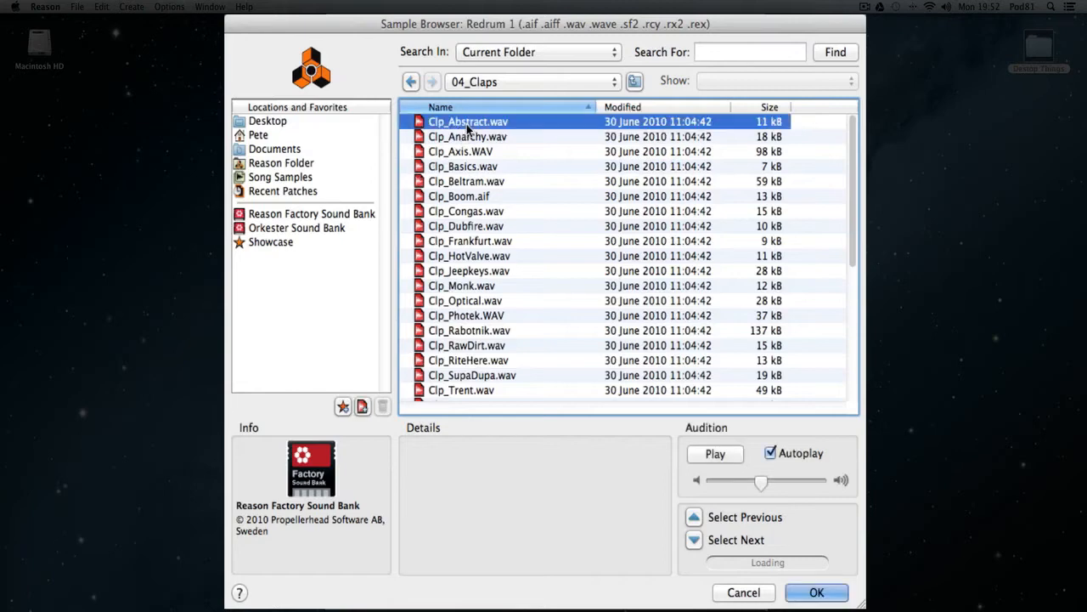
pyautogui.click(478, 197)
pyautogui.click(483, 181)
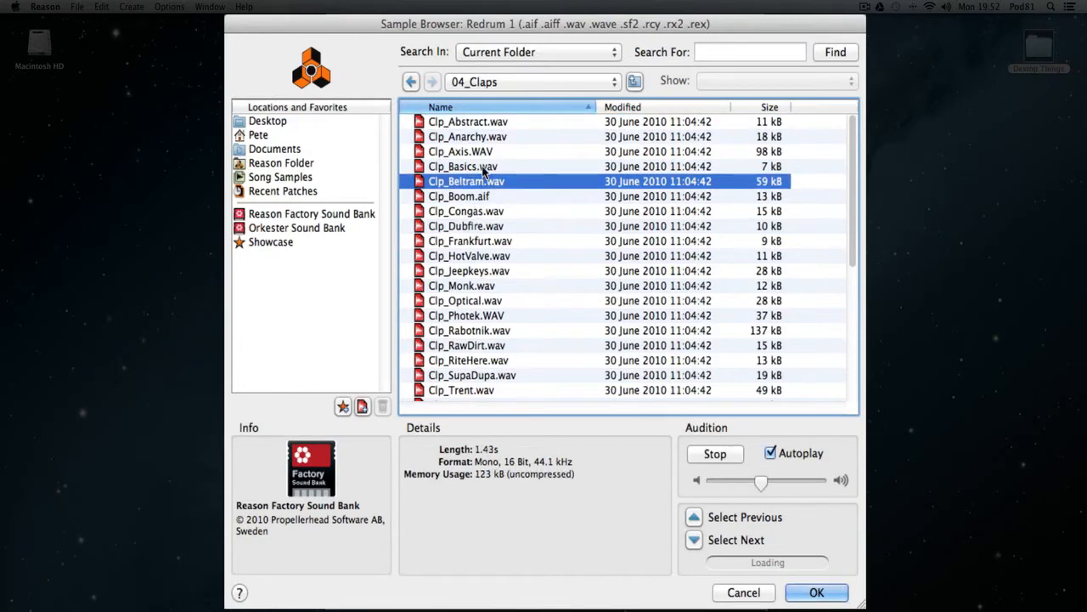
pyautogui.click(484, 168)
pyautogui.click(482, 259)
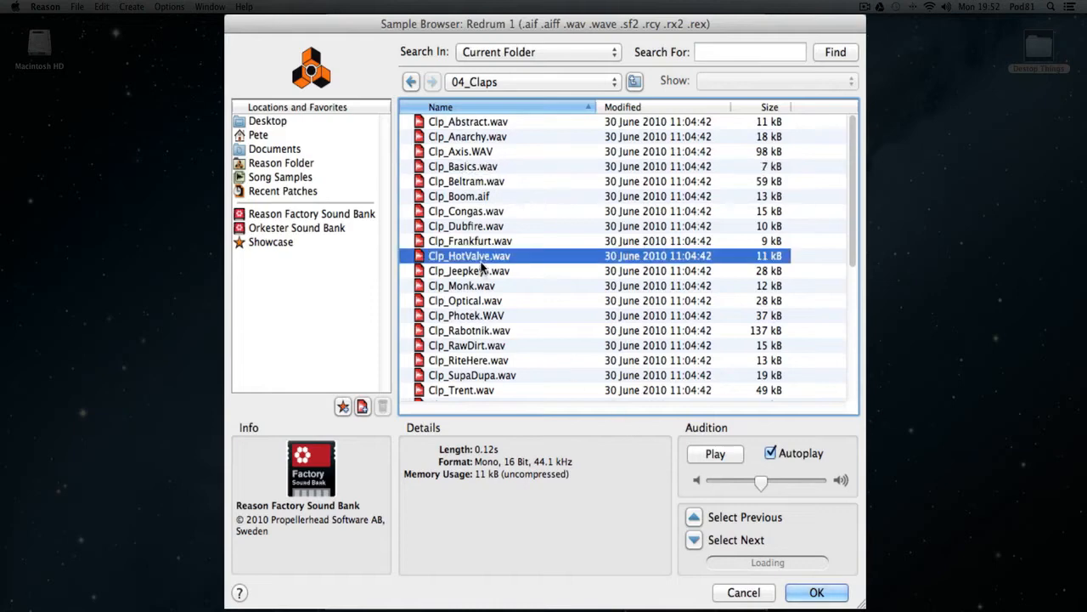
pyautogui.click(482, 270)
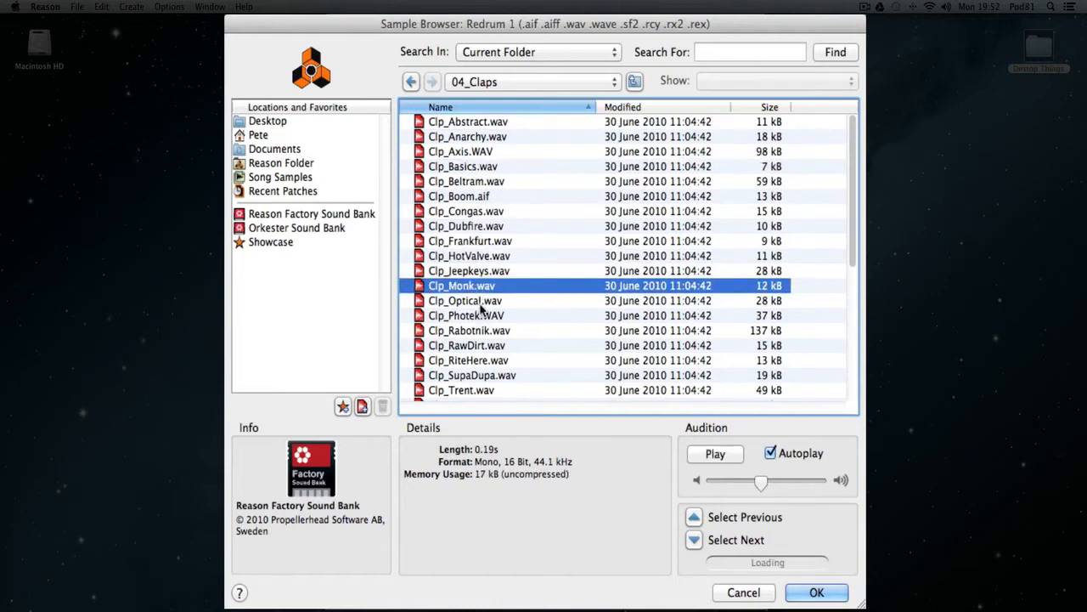
pyautogui.click(480, 302)
pyautogui.click(481, 290)
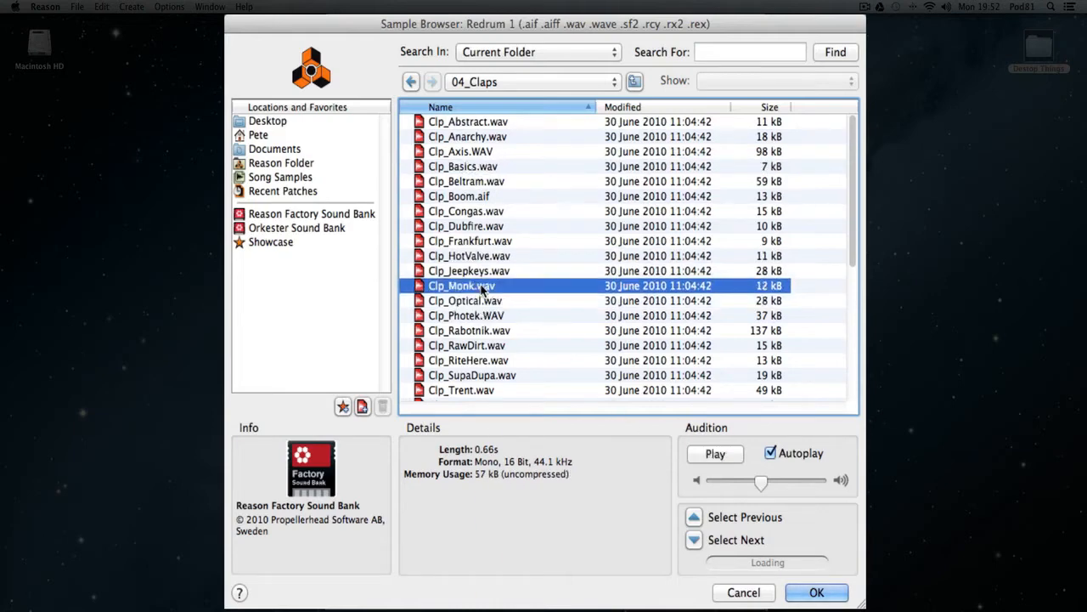
pyautogui.click(478, 182)
pyautogui.click(469, 166)
pyautogui.click(468, 153)
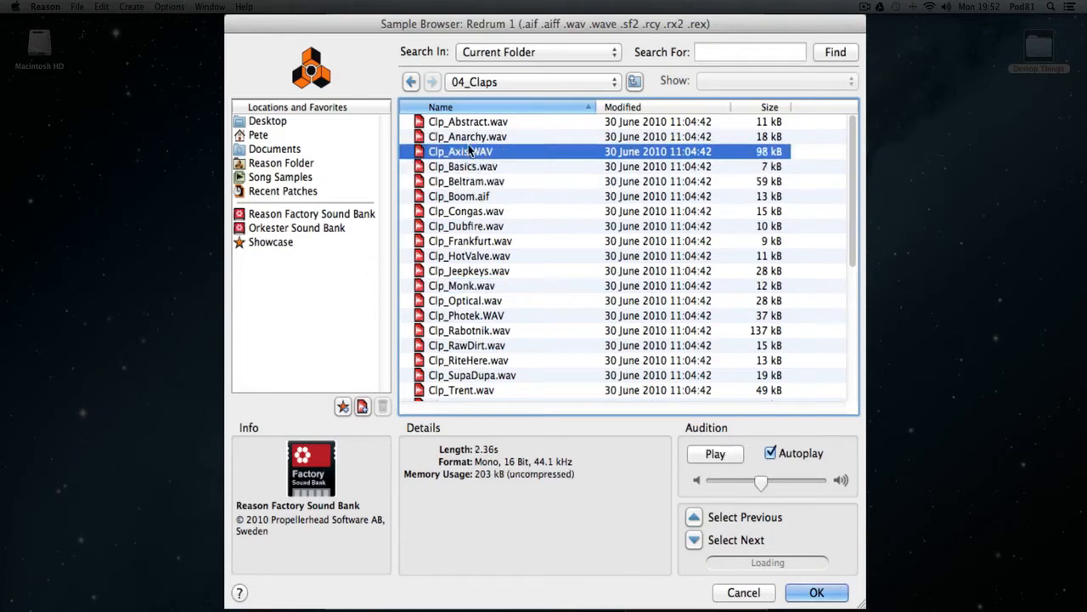
pyautogui.click(469, 138)
# Compare Clp_HotValve.wav with Clp_Monk.wav and load Clp_HotValve.wav into drum channel 3.
pyautogui.click(484, 256)
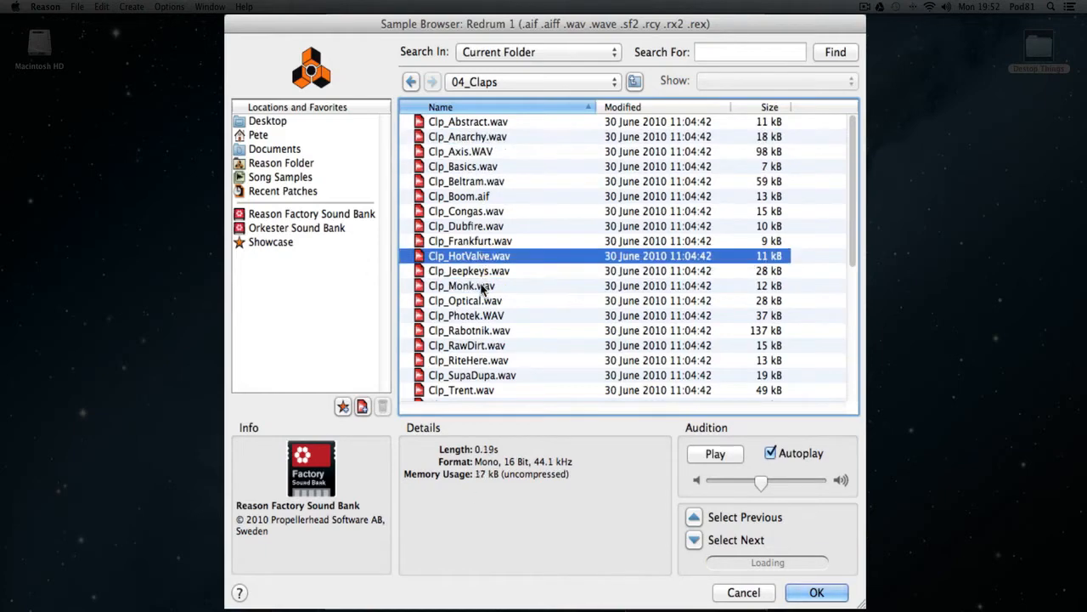
pyautogui.click(481, 288)
pyautogui.click(489, 257)
pyautogui.click(816, 593)
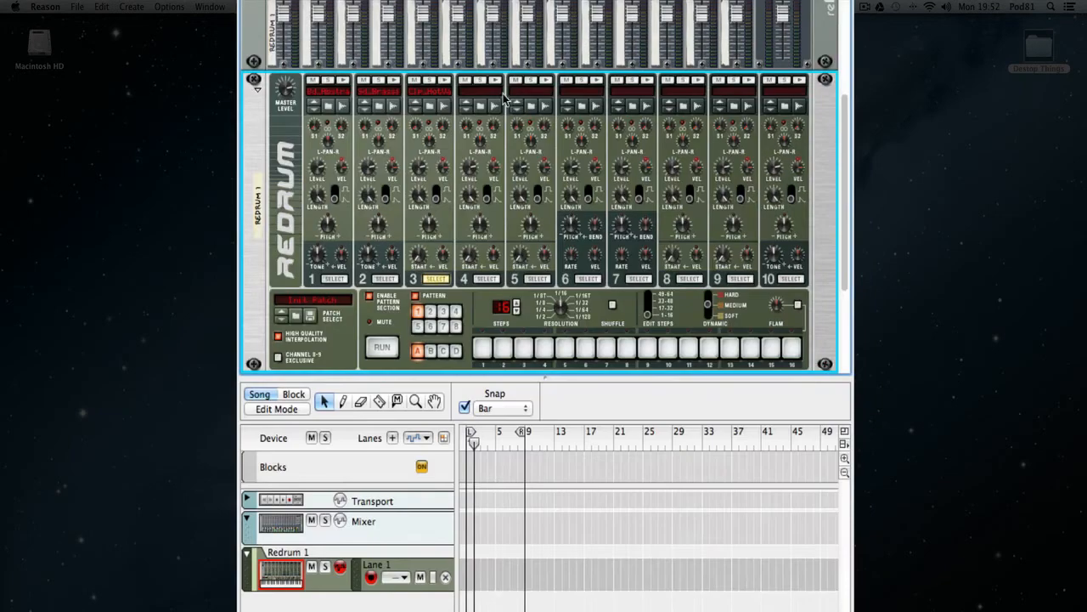
# Browse for a drum channel 4 sample and open the 05_HiHats folder inside Redrum Drum Kits, xclusive drums-sorted.
pyautogui.rightClick(482, 134)
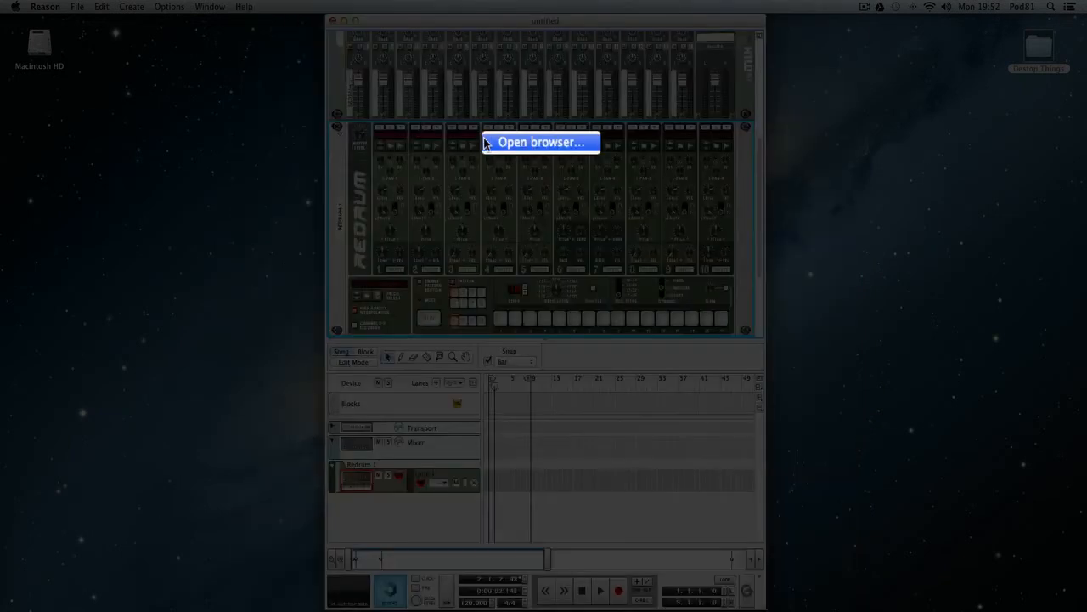
pyautogui.click(502, 141)
pyautogui.click(480, 82)
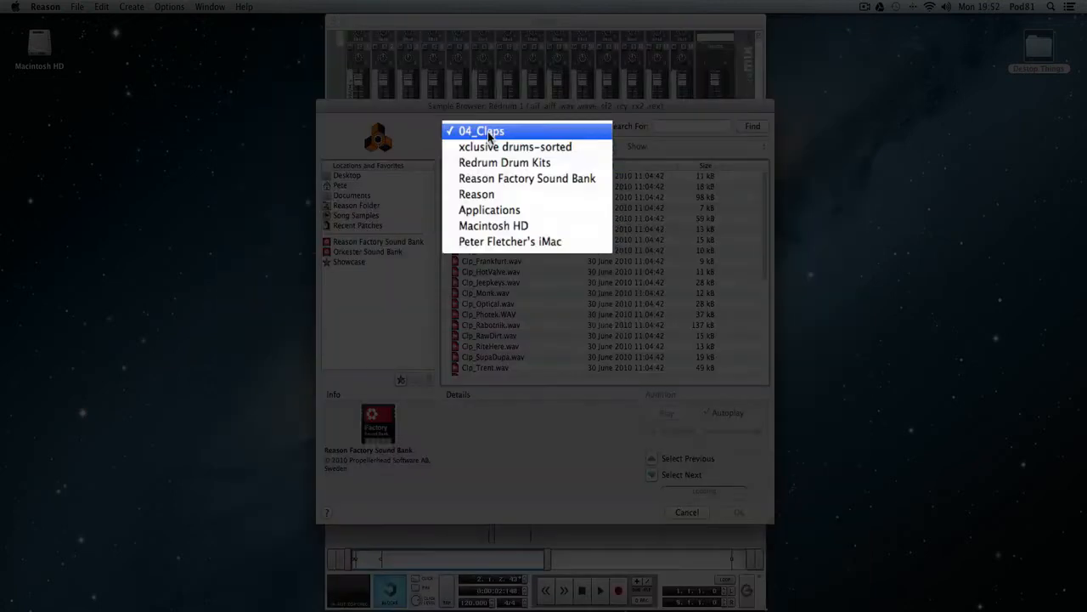
pyautogui.click(524, 164)
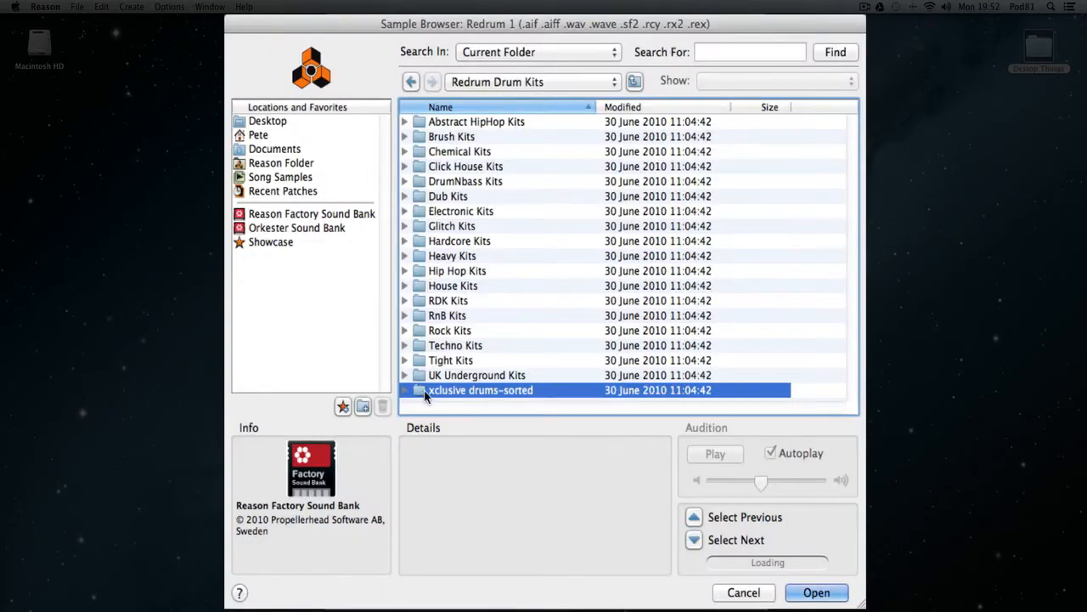
pyautogui.doubleClick(425, 395)
pyautogui.doubleClick(433, 182)
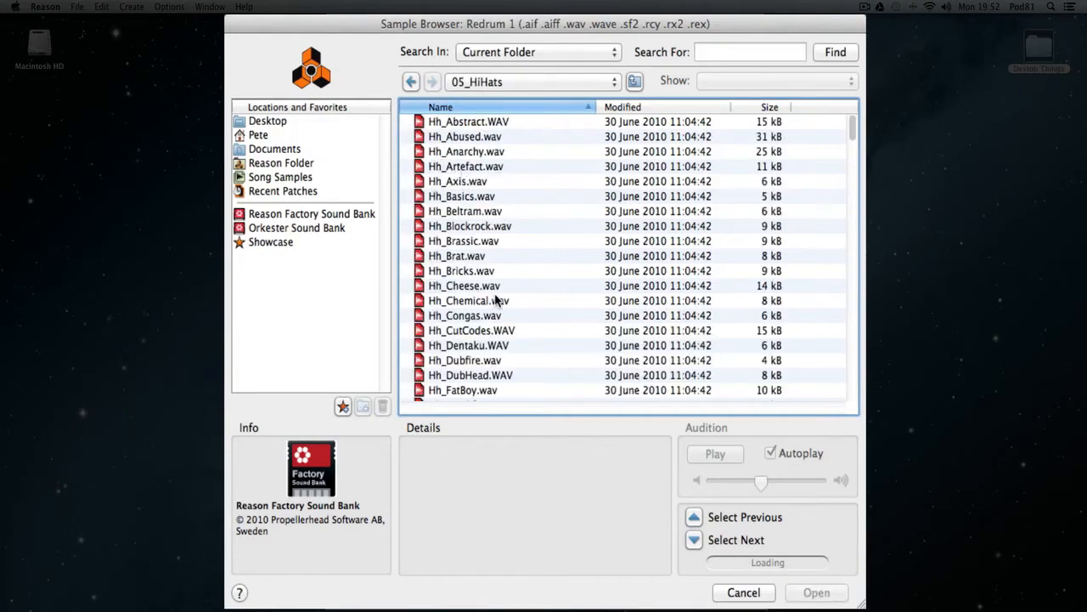
# Audition Hh_FatBoy.wav, Hh_Frankfurt.wav and Hh_Brassic.wav in the 05_HiHats folder.
pyautogui.scroll(-3, 497, 300)
pyautogui.click(470, 345)
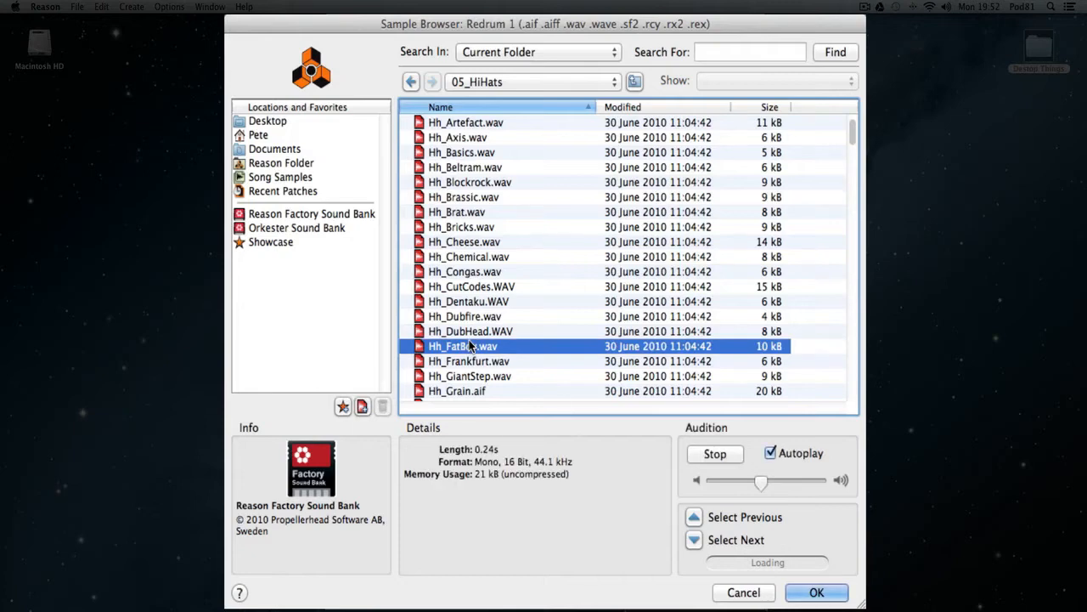
pyautogui.click(476, 363)
pyautogui.click(472, 199)
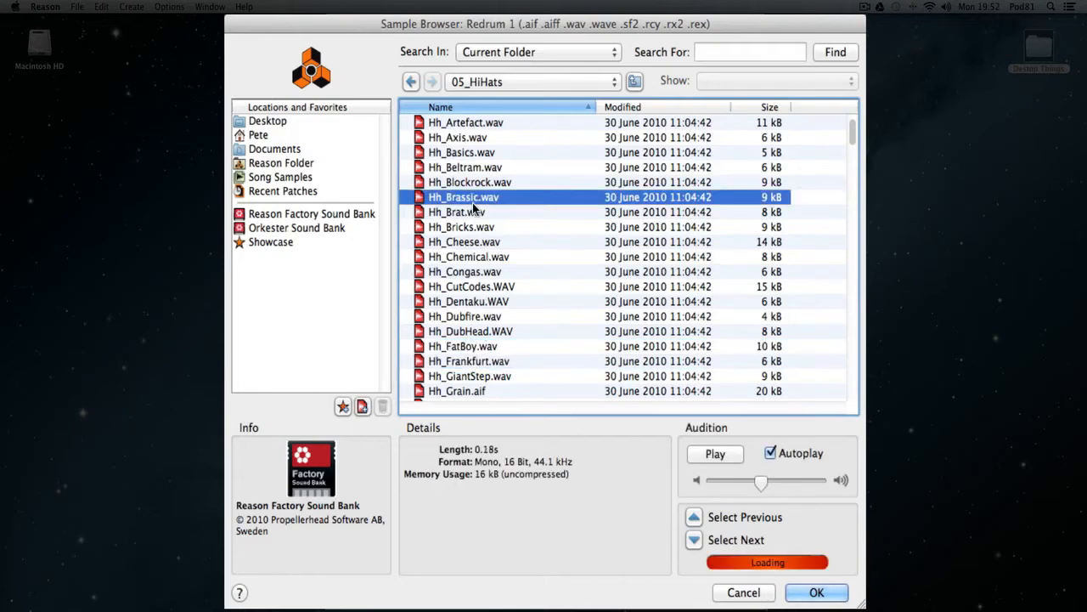
pyautogui.scroll(2, 516, 259)
pyautogui.scroll(1, 517, 254)
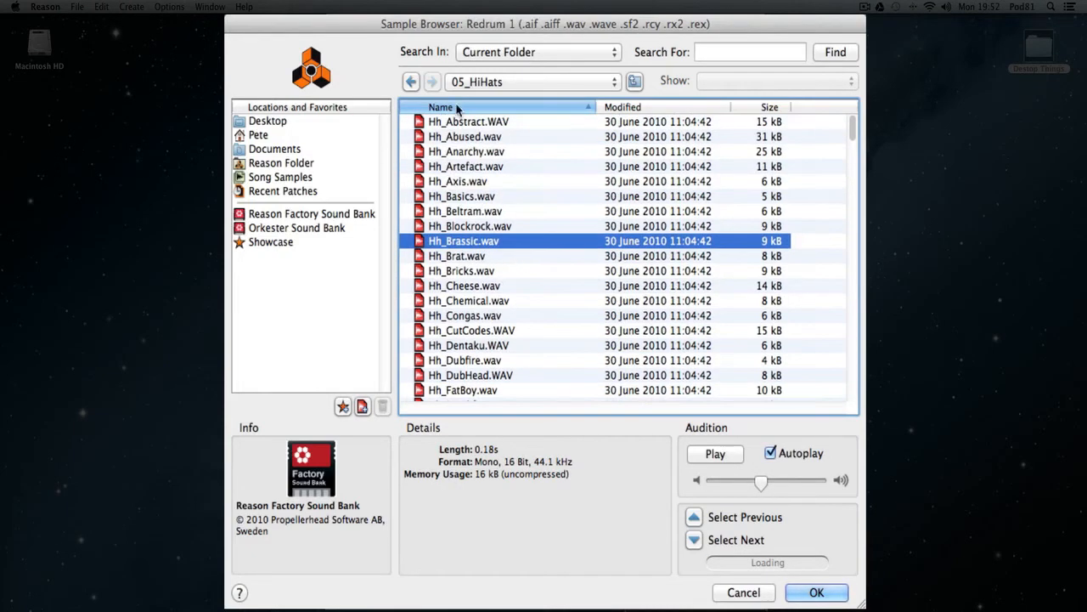
# Compare Hh_Abused.wav with Hh_Abstract.WAV and load Hh_Abstract.WAV into drum channel 4.
pyautogui.click(462, 135)
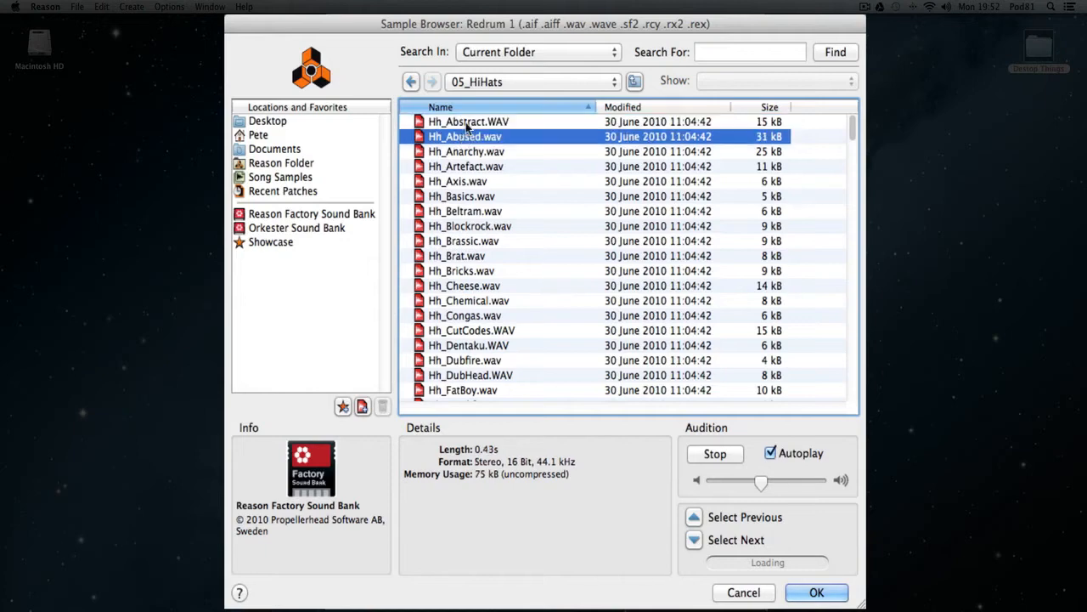
pyautogui.click(466, 122)
pyautogui.press('Return')
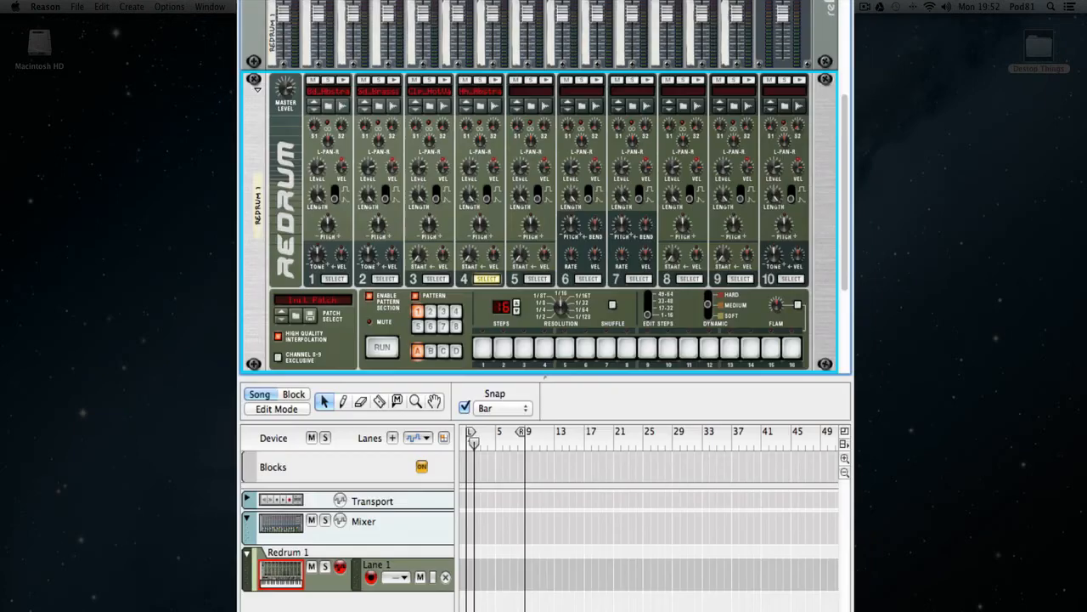
# Browse for a drum channel 5 sample and audition hi-hats between Hh_Sexy.wav and Hh_Xtc1.wav, including Hh_SupaDupa.wav, Hh_TransEuropa.wav, Hh_Vin.aif and Hh_Xfile1.wav.
pyautogui.click(535, 107)
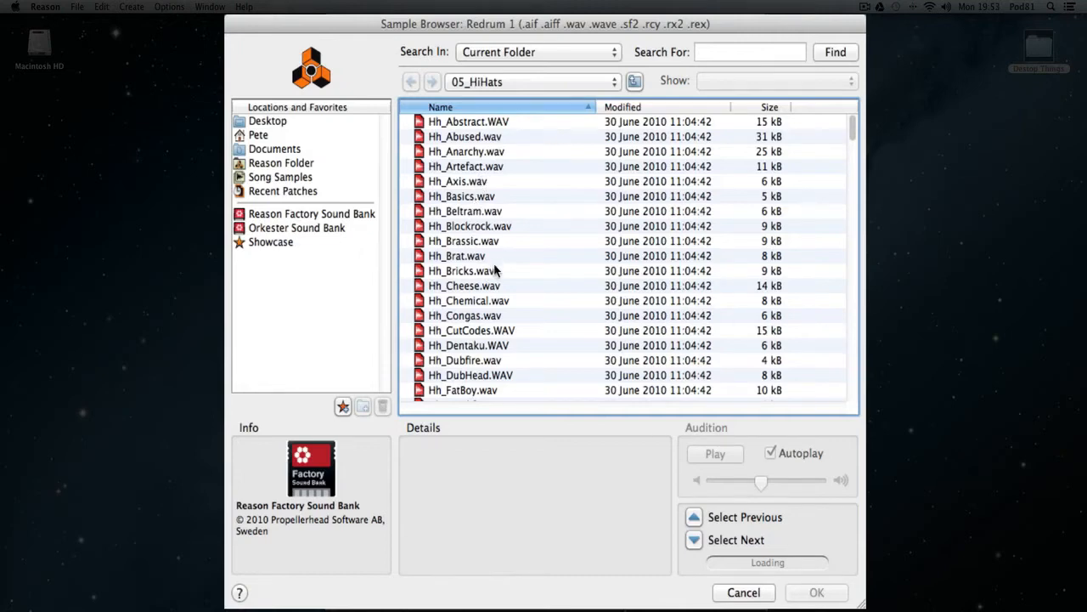
pyautogui.scroll(-10, 497, 270)
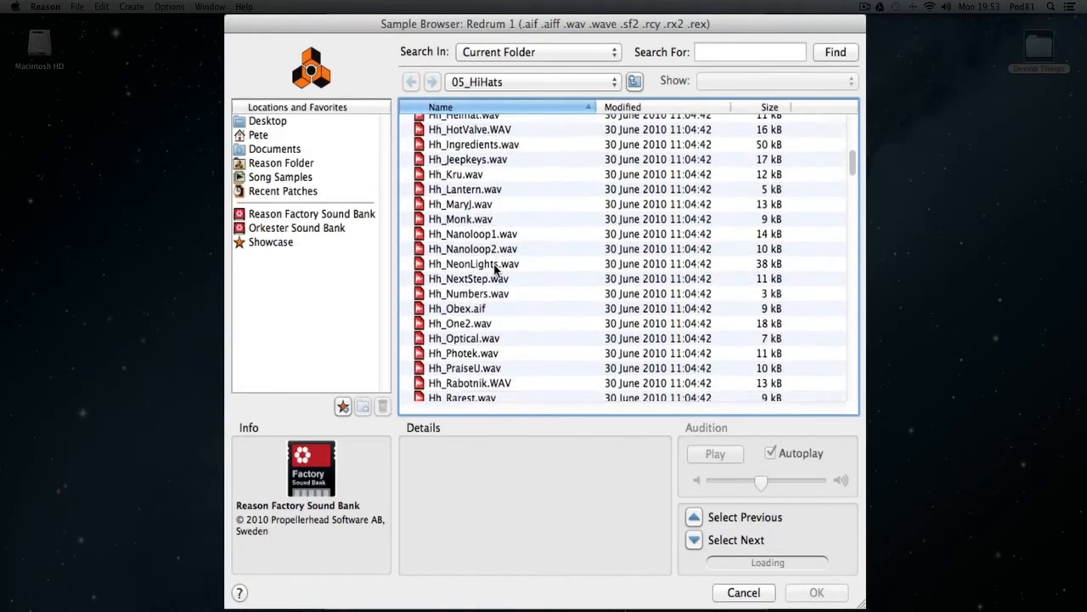
pyautogui.scroll(-12, 496, 269)
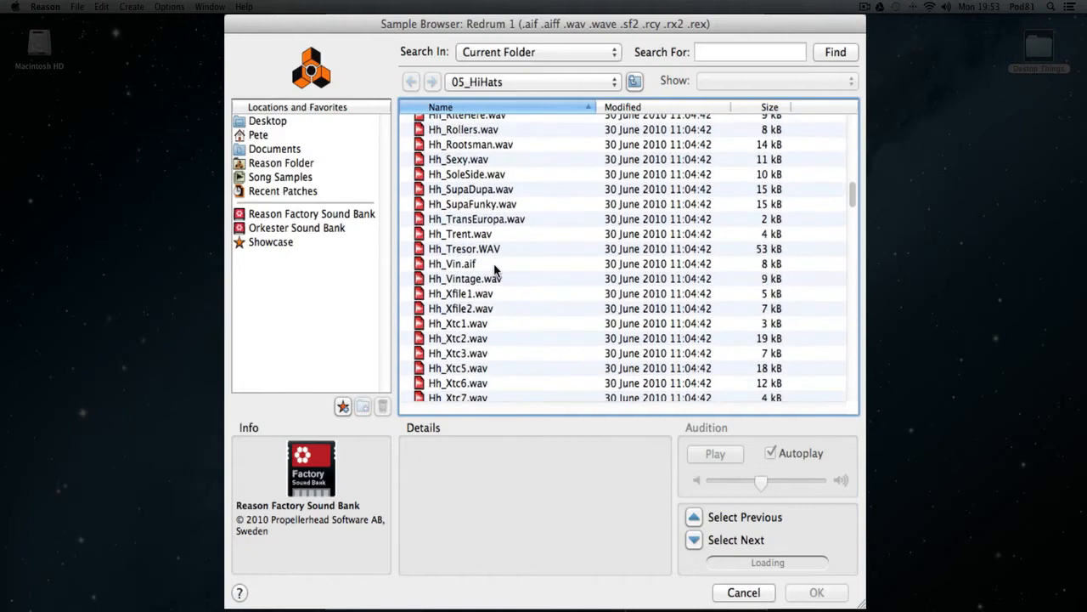
pyautogui.scroll(1, 497, 250)
pyautogui.click(477, 175)
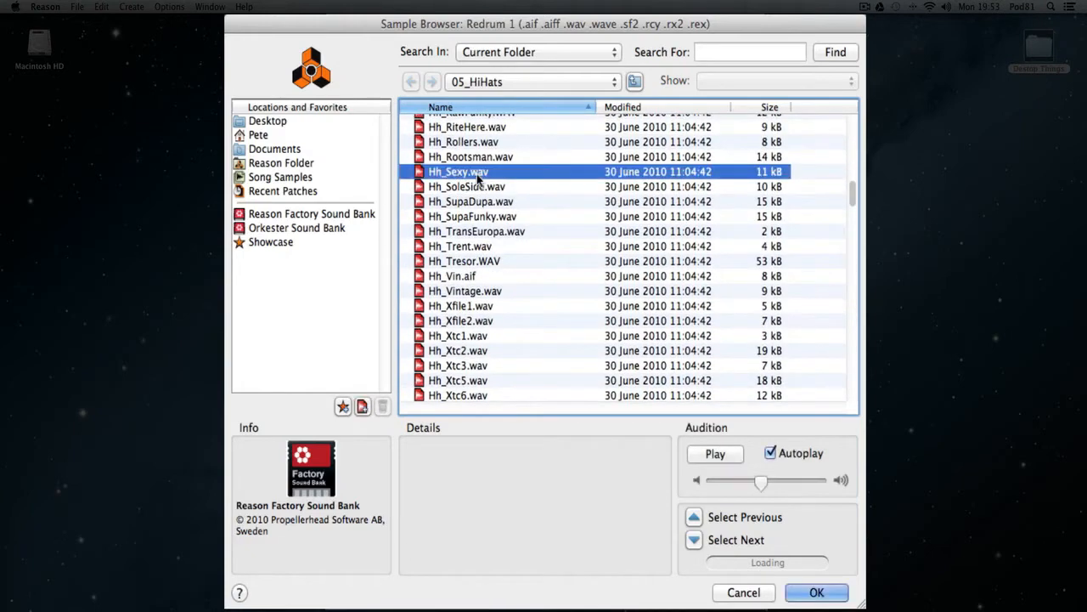
pyautogui.click(481, 204)
pyautogui.click(474, 236)
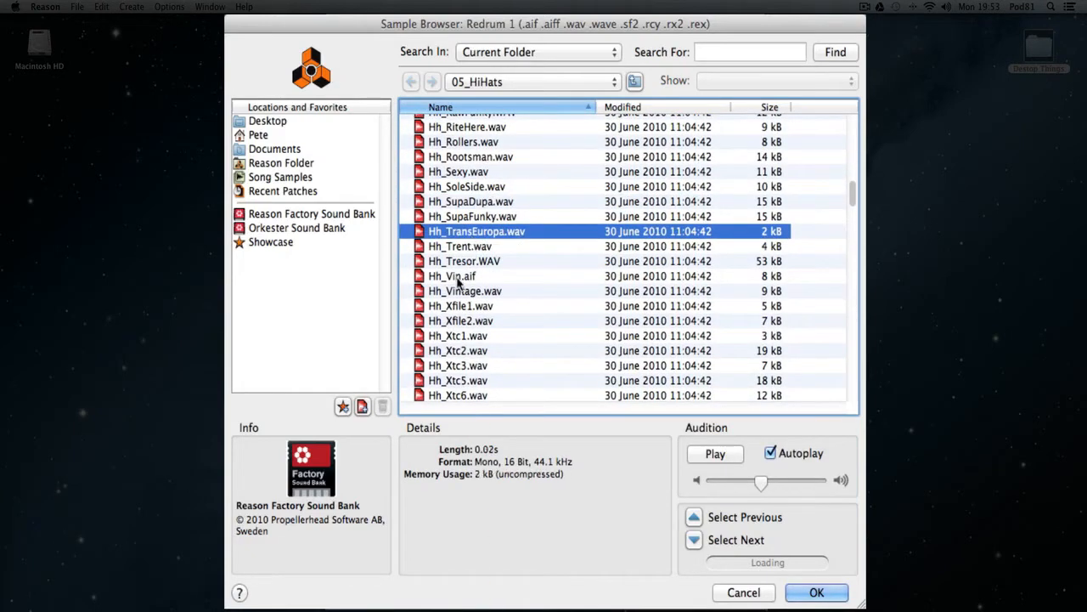
pyautogui.click(461, 276)
pyautogui.click(463, 306)
pyautogui.click(468, 337)
# Audition Hh2_Axis.wav, Hh2_Artefact.WAV and Hh2_Bricks.WAV, look through the remaining Hh2 samples and leave the browser without loading one.
pyautogui.scroll(-10, 558, 205)
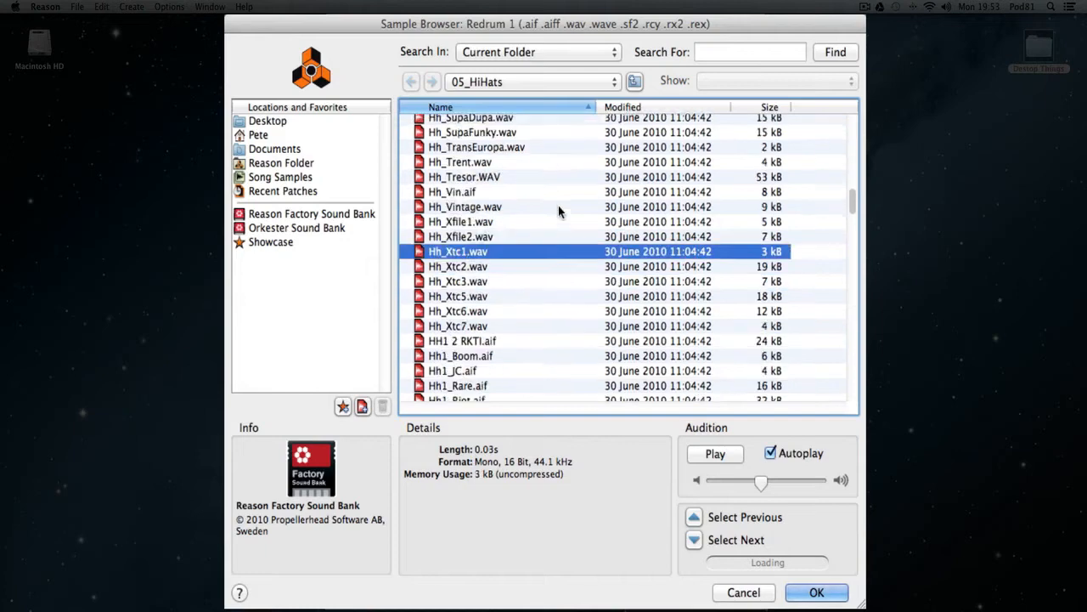
pyautogui.scroll(-2, 559, 209)
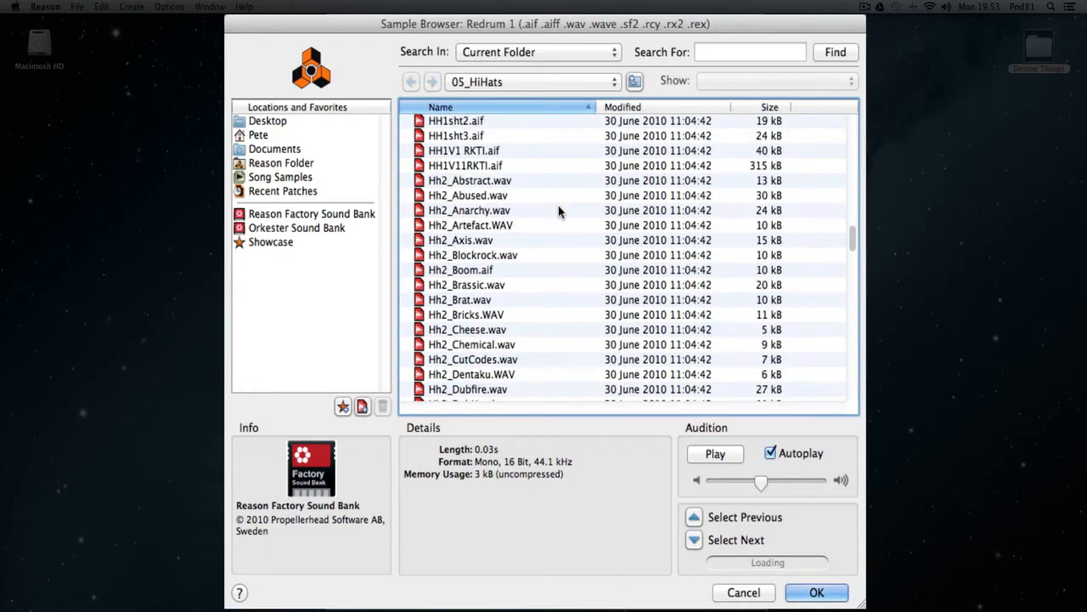
pyautogui.click(485, 238)
pyautogui.click(485, 225)
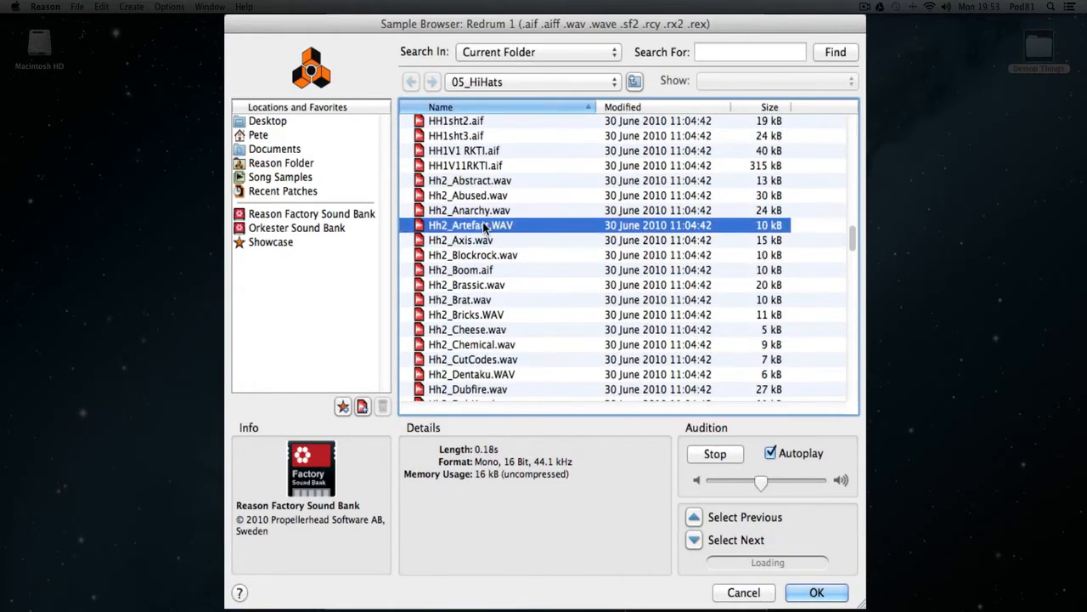
pyautogui.click(484, 241)
pyautogui.click(490, 317)
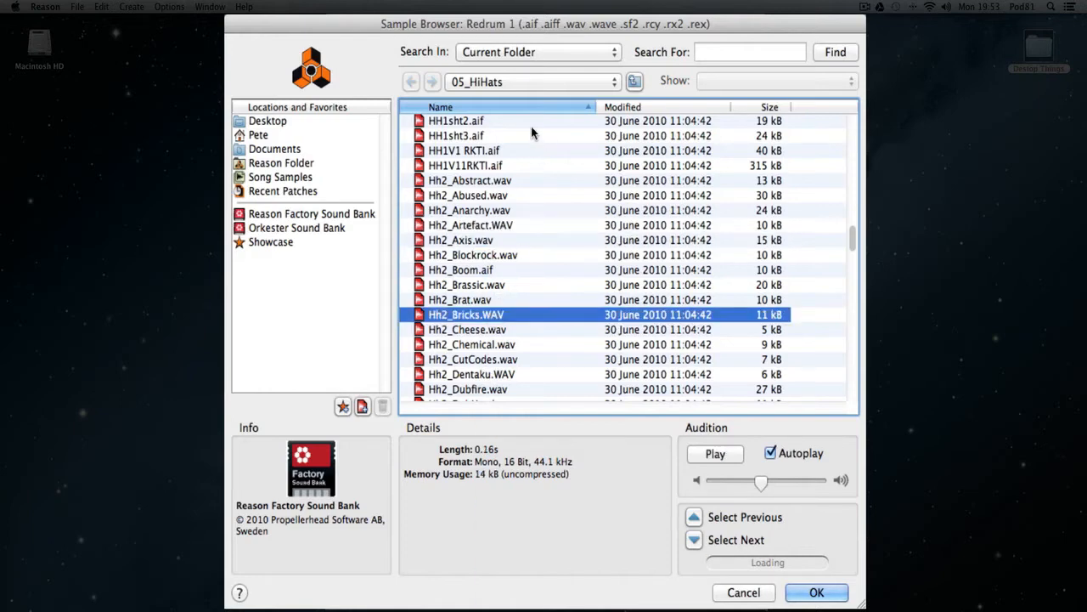
pyautogui.scroll(-10, 527, 129)
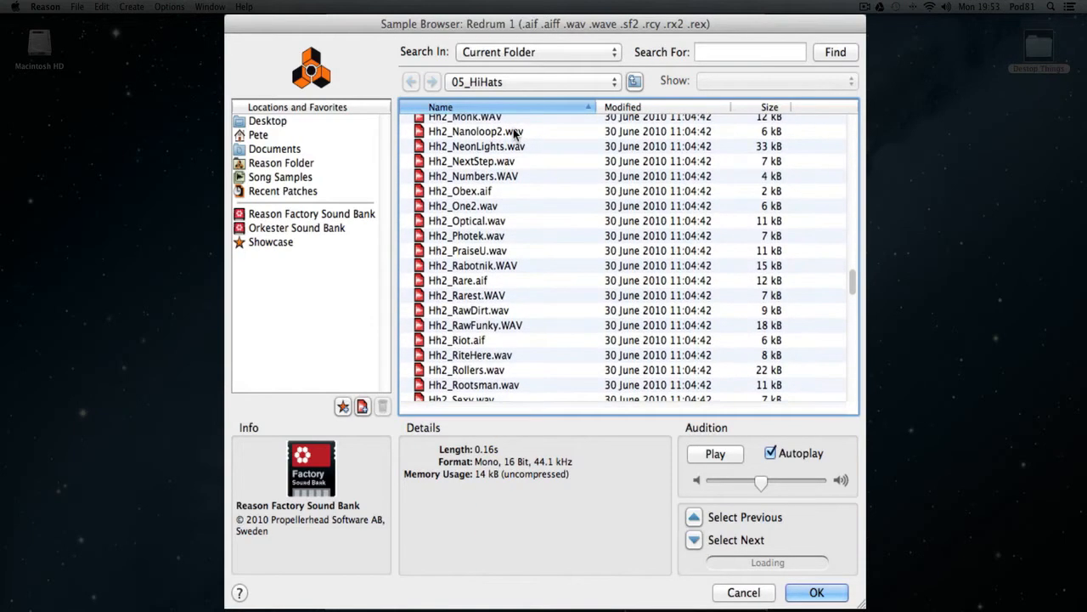
pyautogui.click(745, 593)
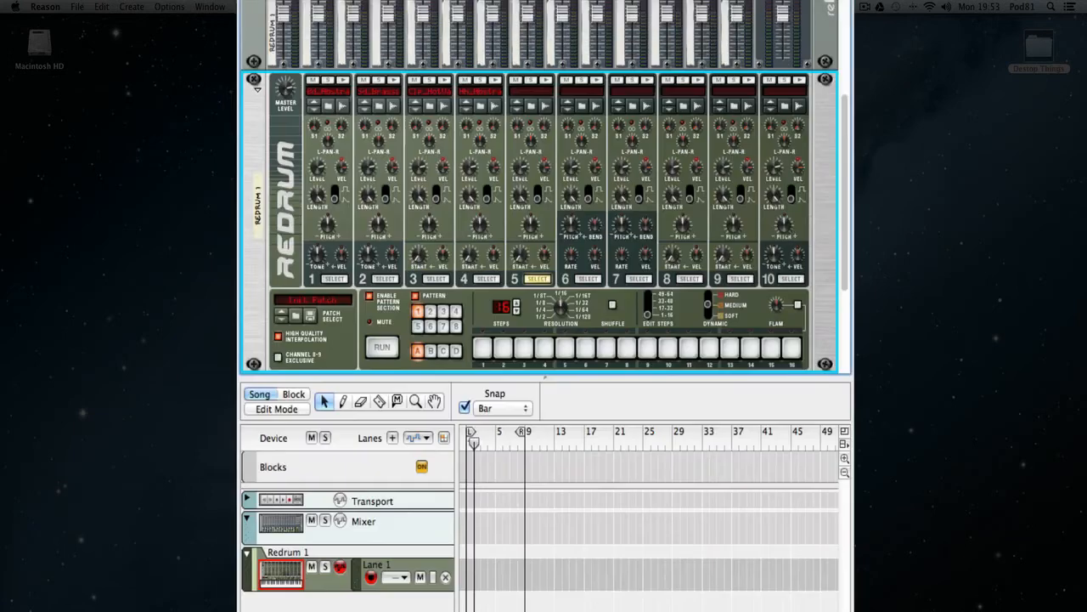
# Browse again for a drum channel 5 sample and look through the 07_Percussion-Hi folder inside xclusive drums-sorted.
pyautogui.click(534, 107)
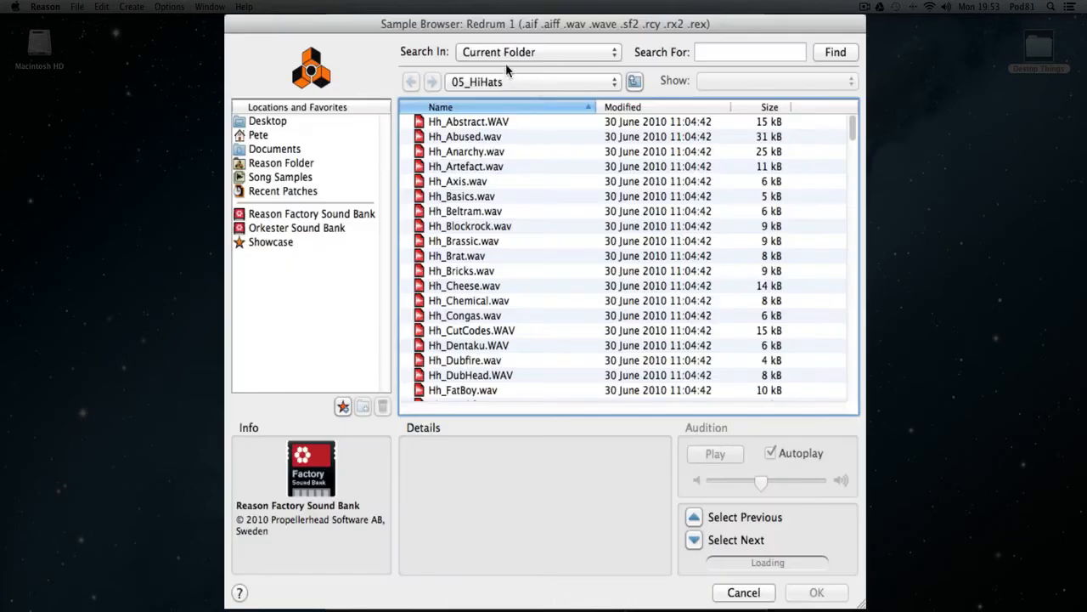
pyautogui.click(500, 82)
pyautogui.click(497, 96)
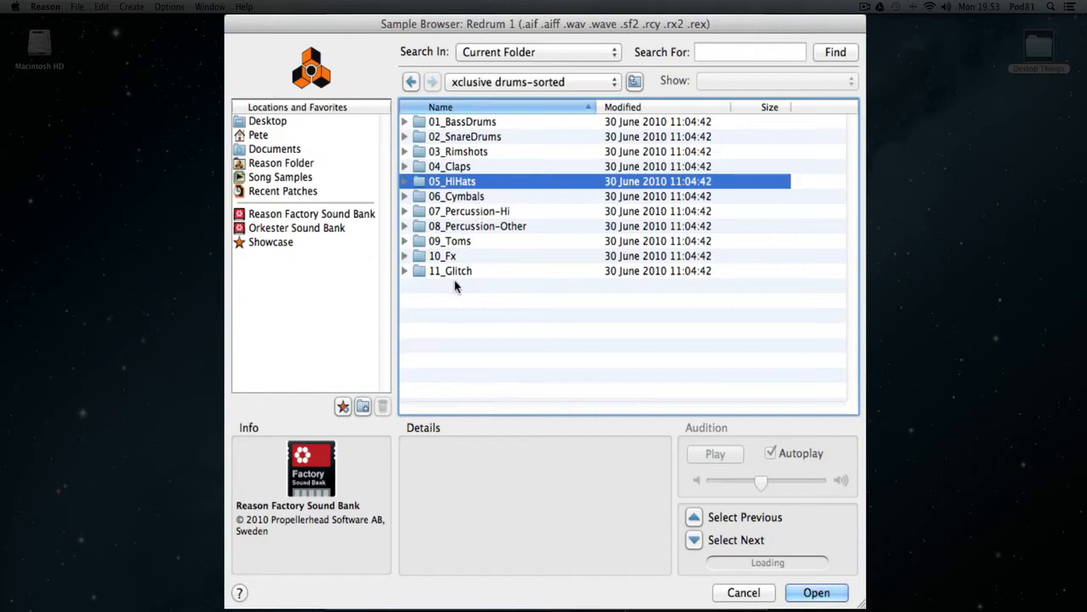
pyautogui.doubleClick(433, 212)
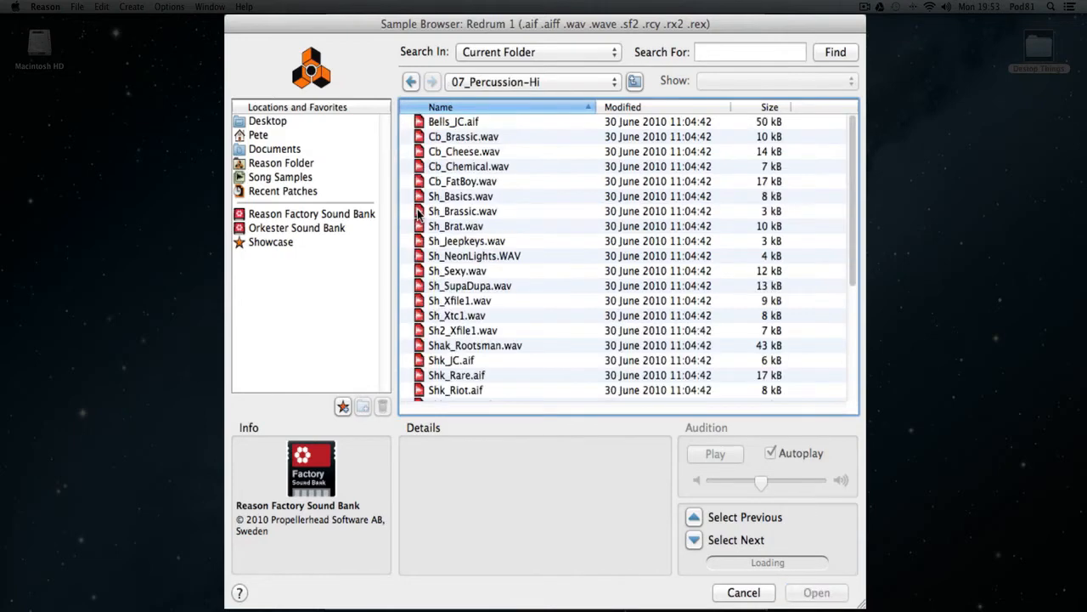
pyautogui.scroll(-6, 484, 166)
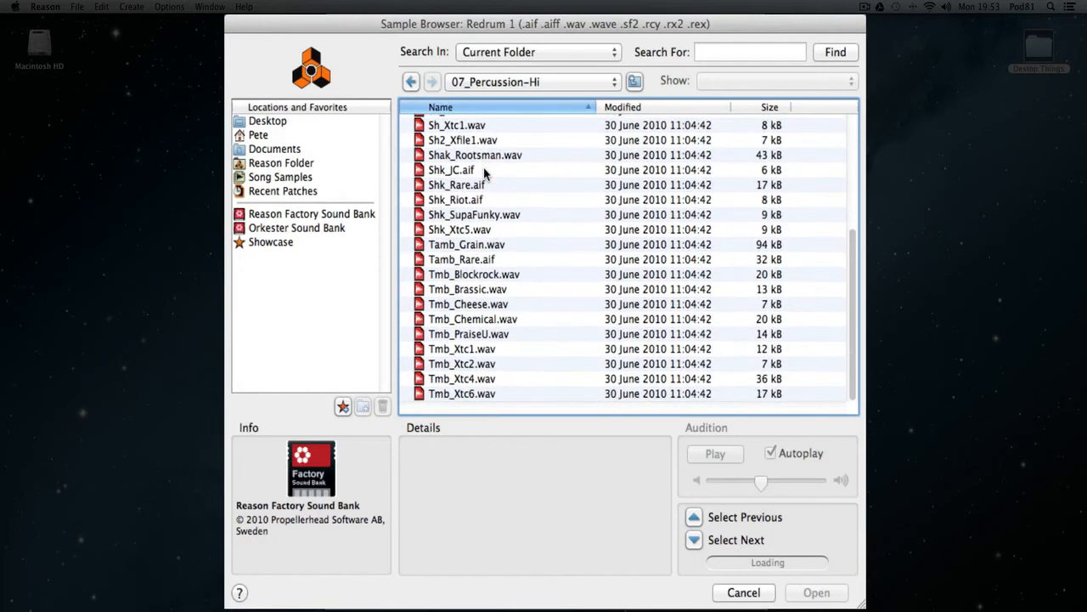
pyautogui.scroll(5, 483, 167)
pyautogui.scroll(1, 486, 173)
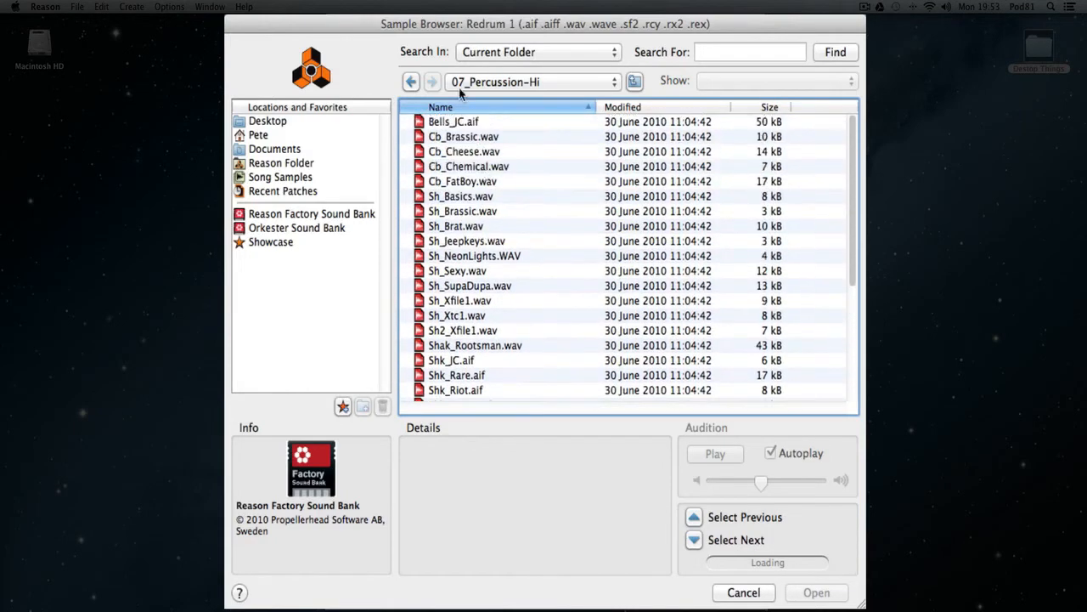
# Return to the 05_HiHats folder, find the open hi-hats and load Oh_Cheese.wav into drum channel 5.
pyautogui.click(411, 82)
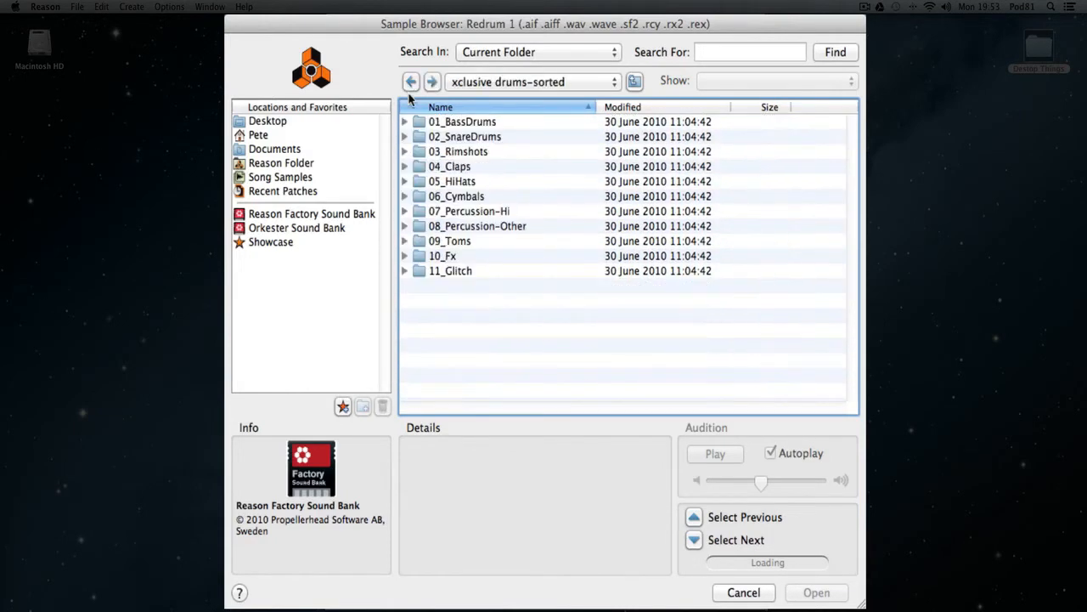
pyautogui.doubleClick(439, 184)
pyautogui.scroll(-15, 456, 180)
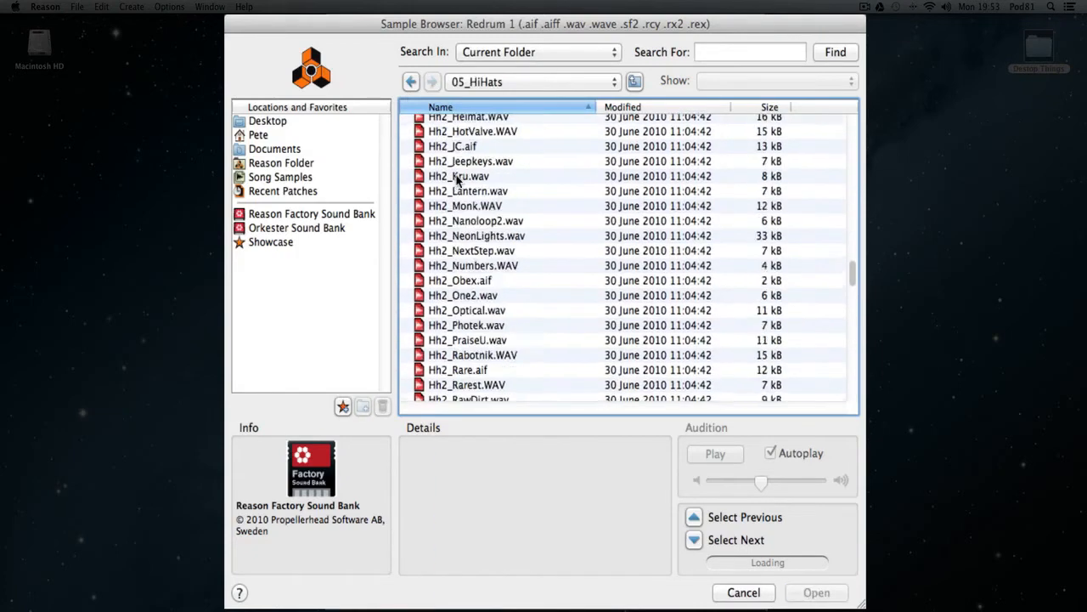
pyautogui.scroll(-10, 456, 178)
pyautogui.scroll(5, 457, 180)
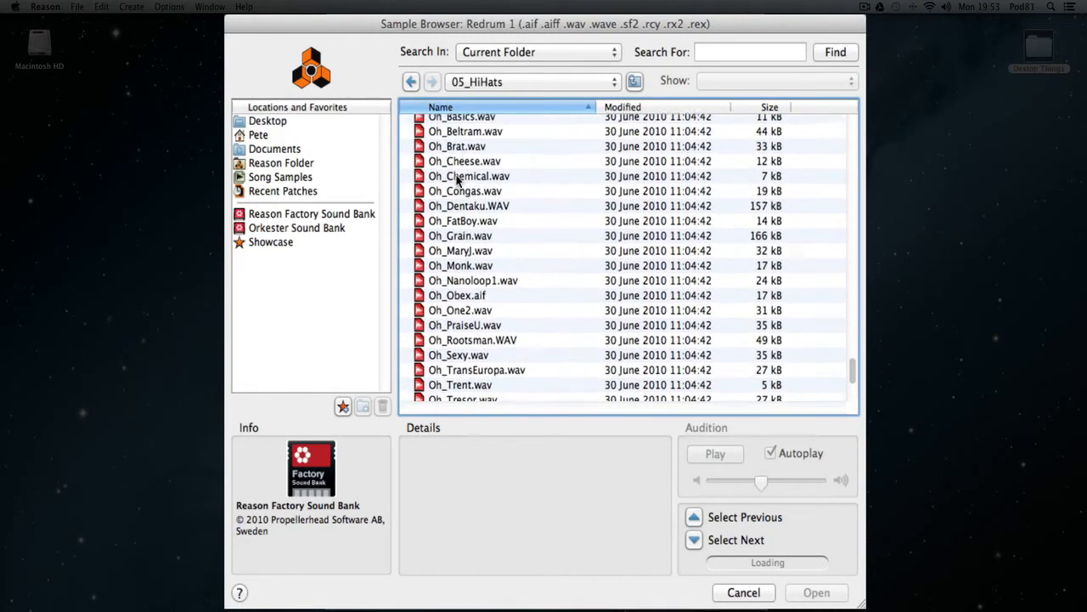
pyautogui.click(468, 194)
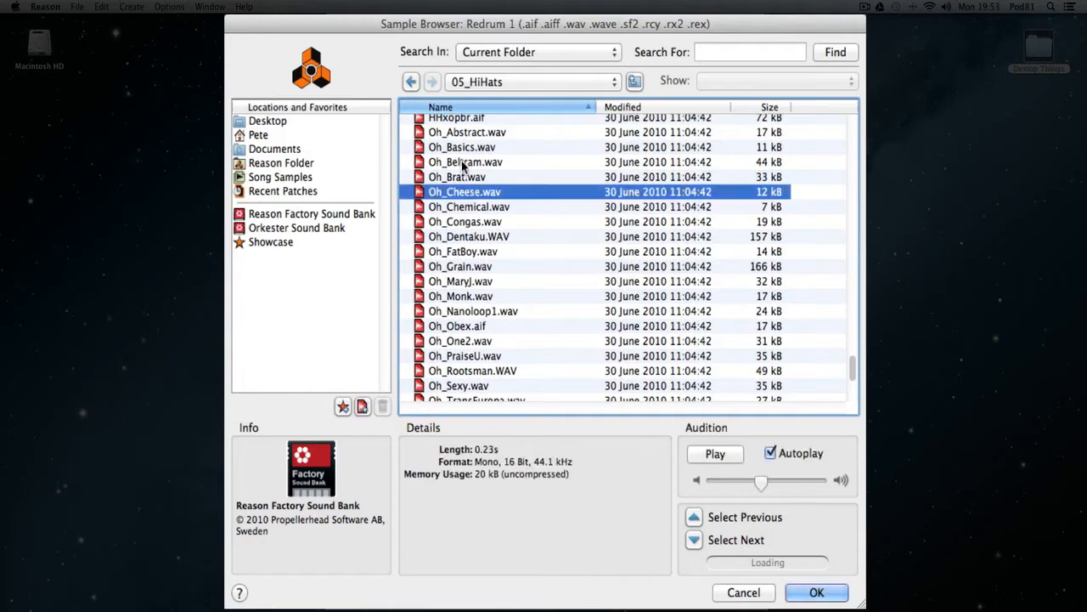
pyautogui.click(816, 592)
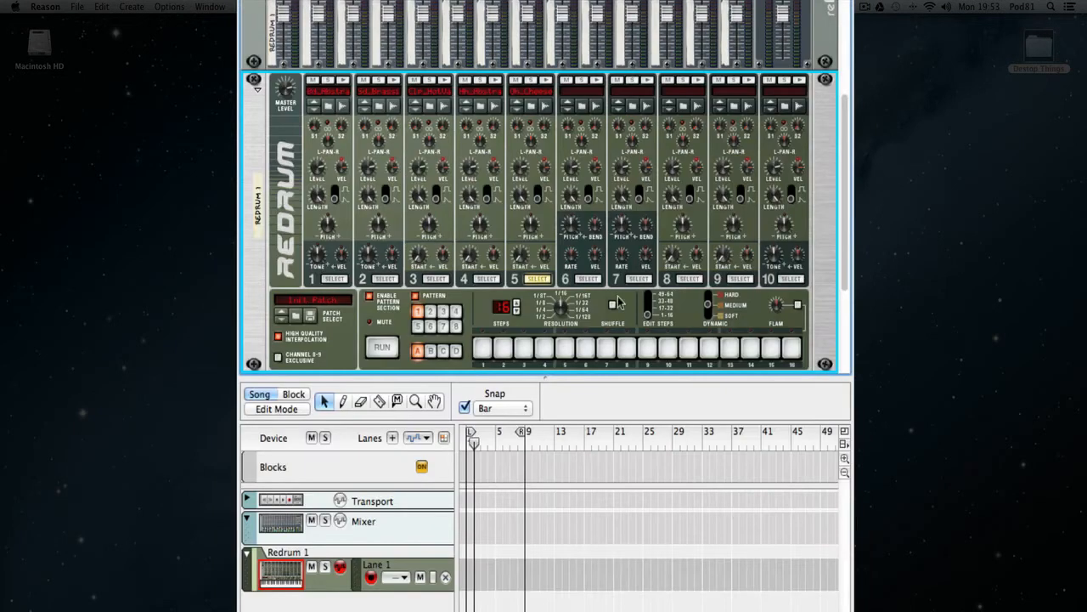
# Browse for a drum channel 6 sample and look through the 08_Percussion-Other folder inside xclusive drums-sorted.
pyautogui.click(582, 106)
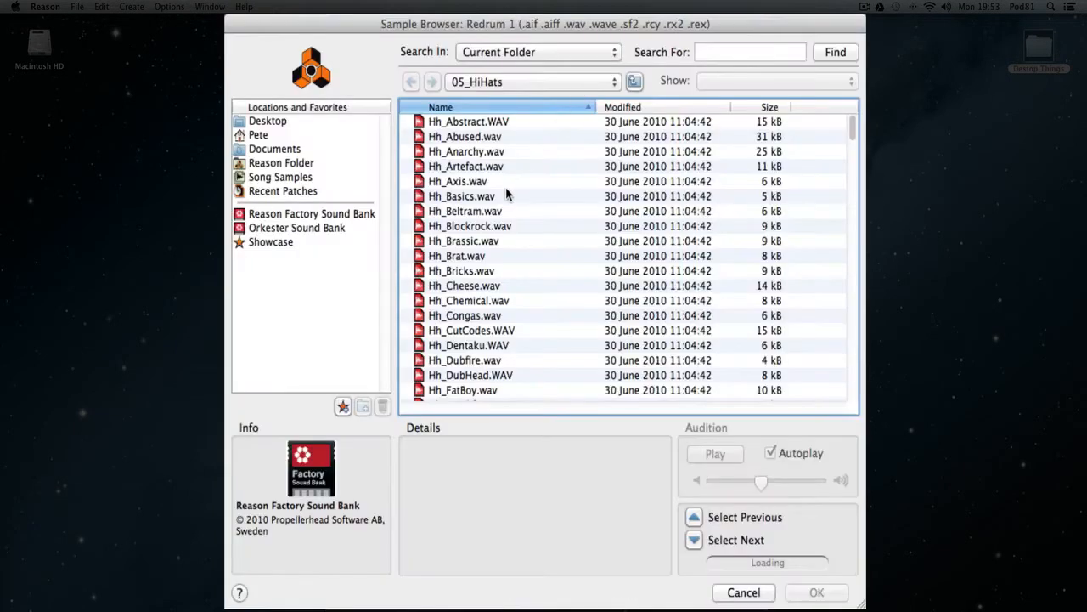
pyautogui.click(460, 79)
pyautogui.click(481, 145)
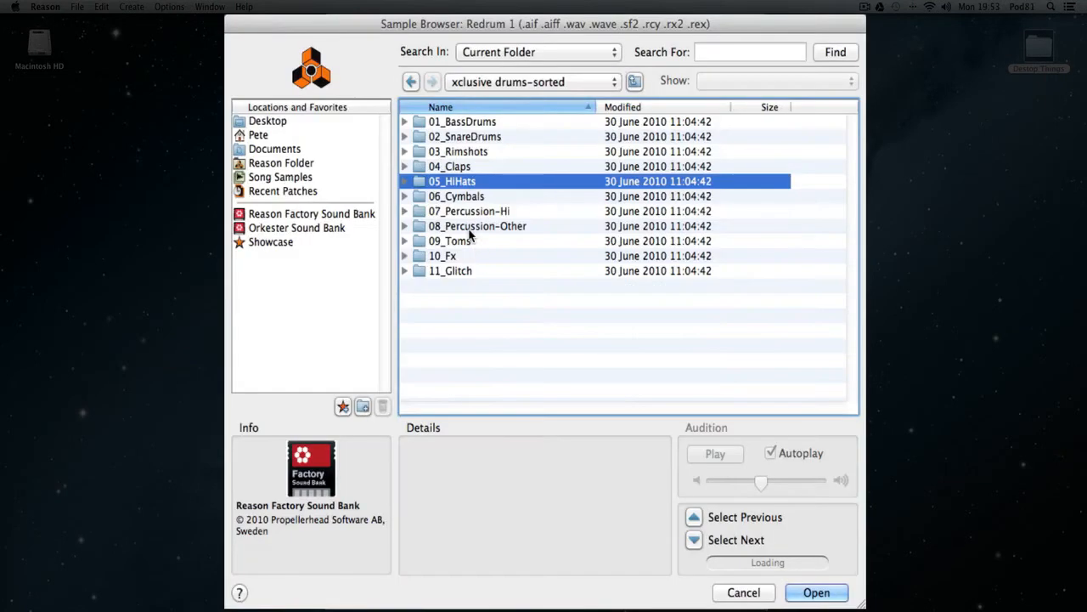
pyautogui.doubleClick(475, 227)
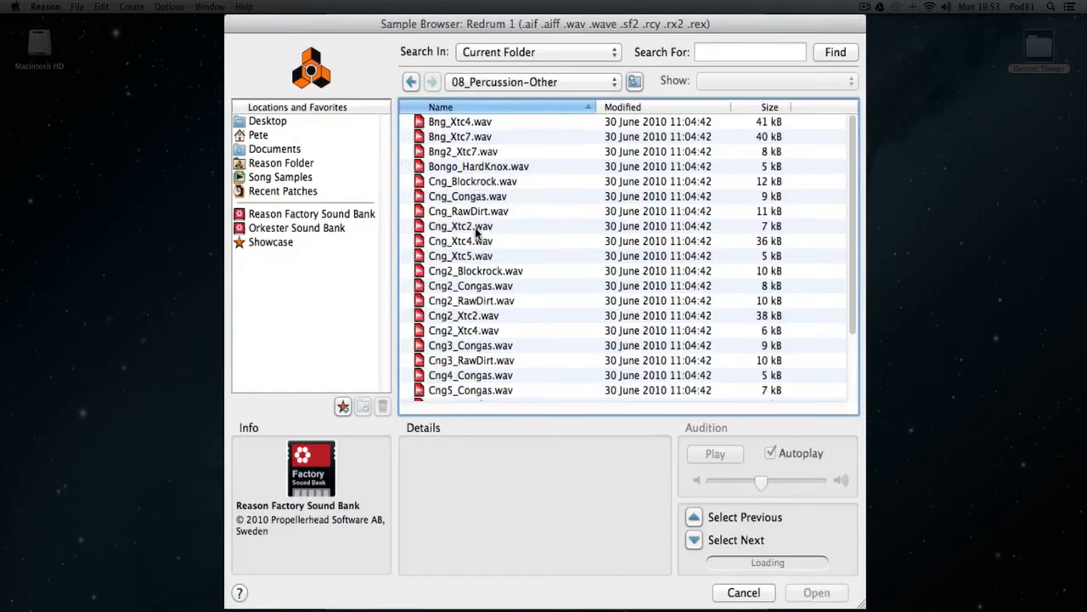
pyautogui.scroll(-3, 480, 226)
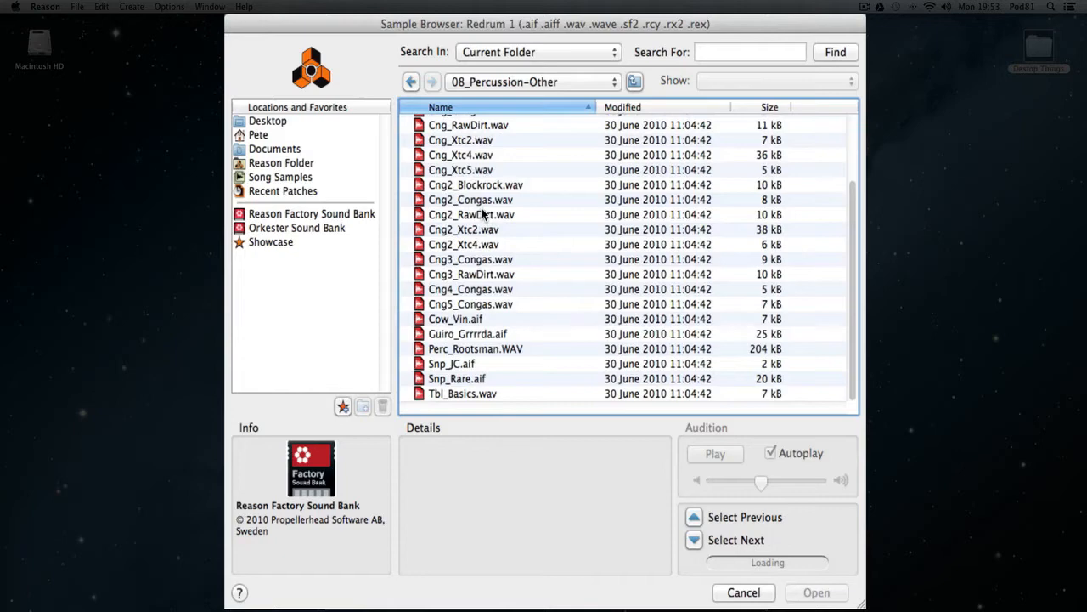
pyautogui.scroll(3, 482, 215)
# Audition Rd_JC.aif, Rd1_Rare.aif and Rd2_Rare.aif in the 06_Cymbals folder, and load Ride_Abstract.wav into drum channel 6.
pyautogui.click(409, 82)
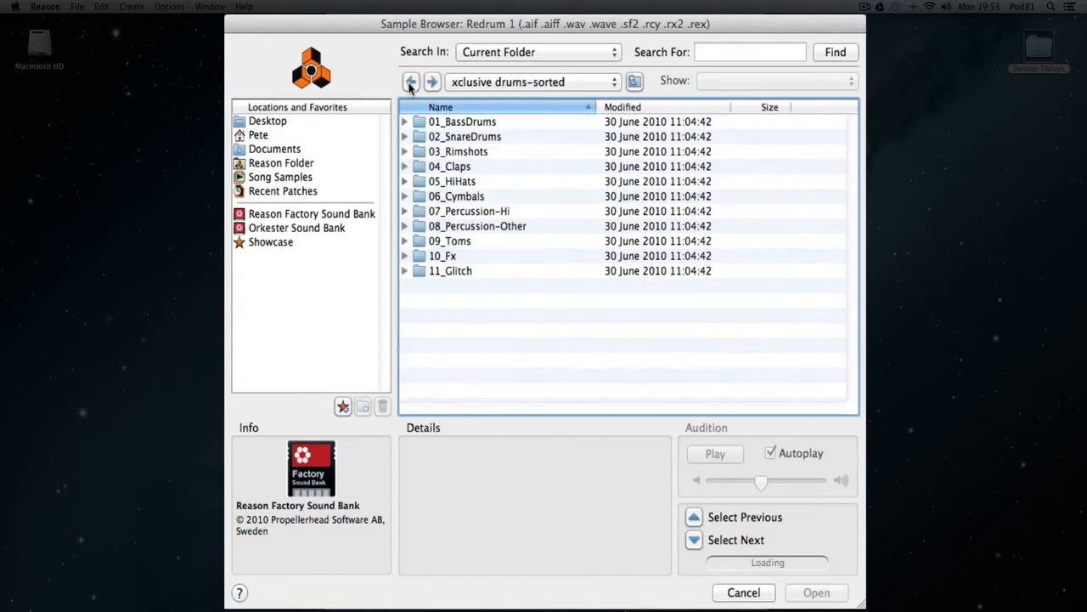
pyautogui.doubleClick(478, 197)
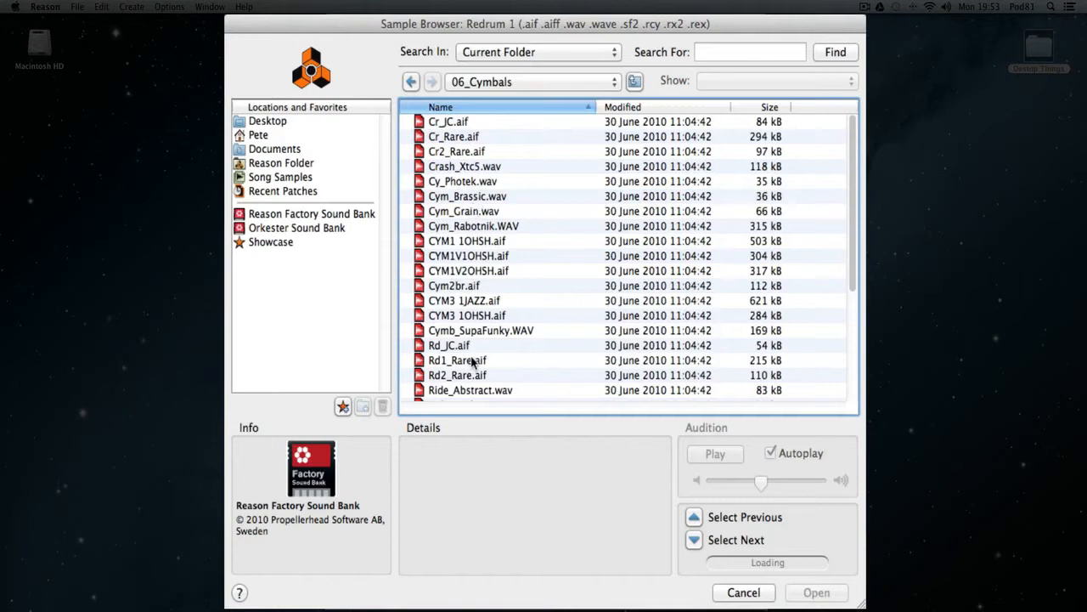
pyautogui.click(435, 349)
pyautogui.click(448, 361)
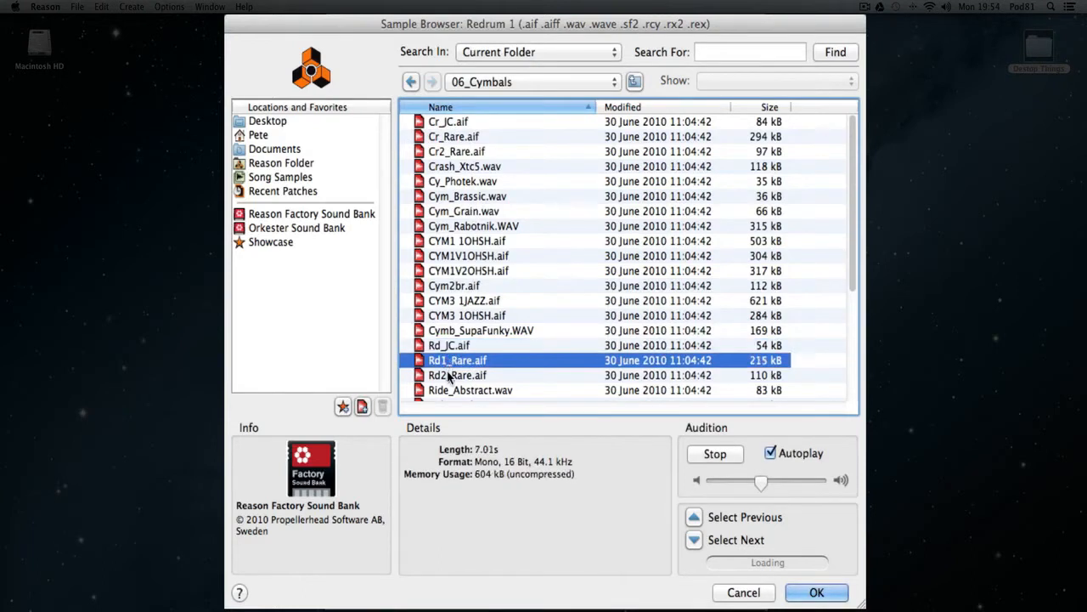
pyautogui.click(443, 376)
pyautogui.scroll(-2, 443, 380)
pyautogui.click(465, 362)
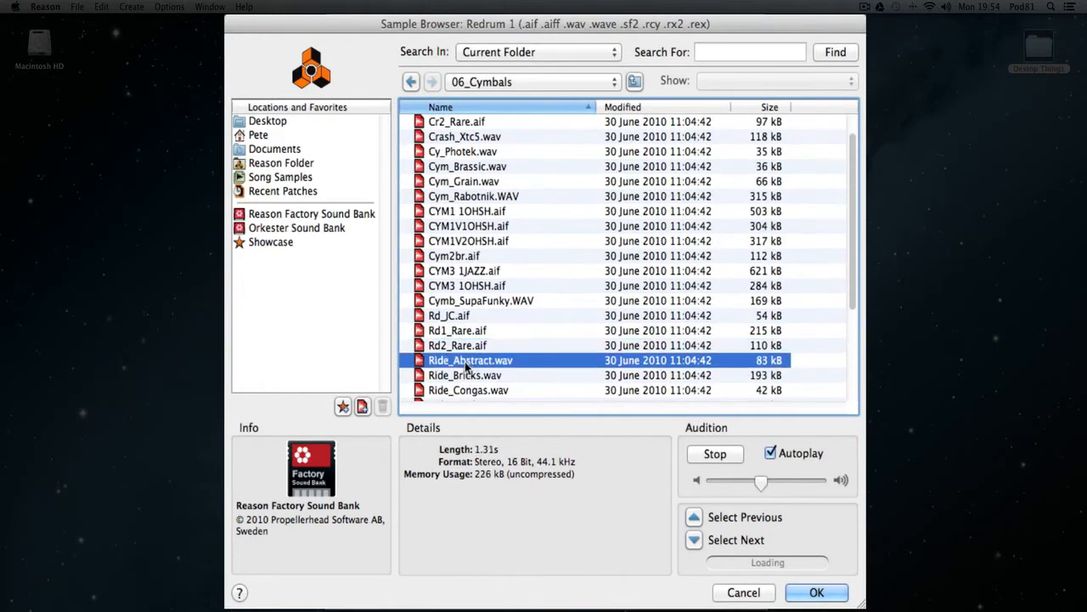
pyautogui.click(816, 593)
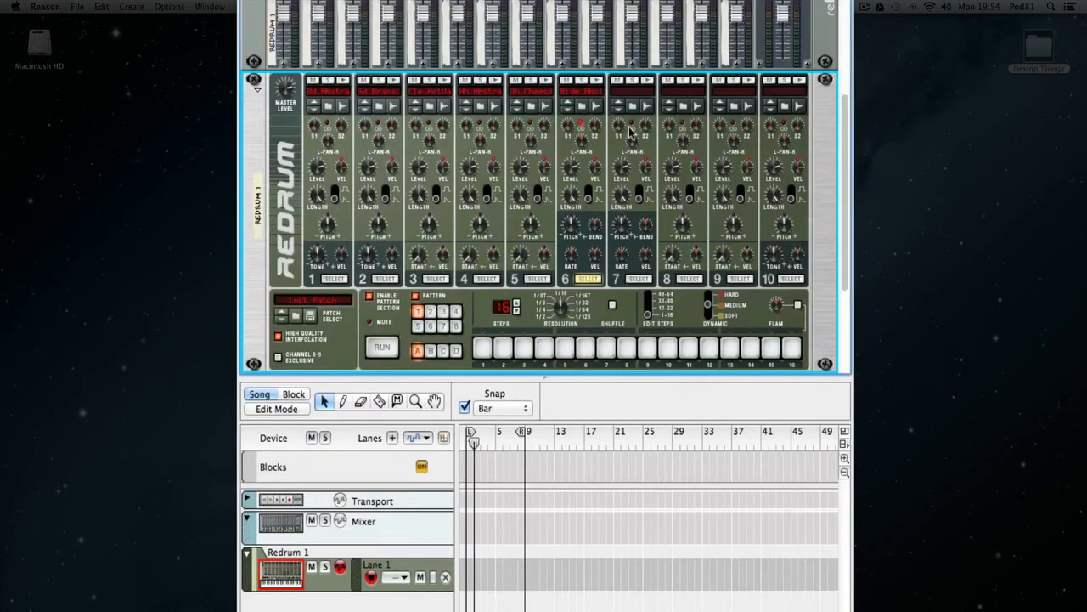
# Browse for a drum channel 7 sample, audition Crash_Xtc5.wav and load CYM1 1OHSH.aif from the 06_Cymbals folder.
pyautogui.click(631, 107)
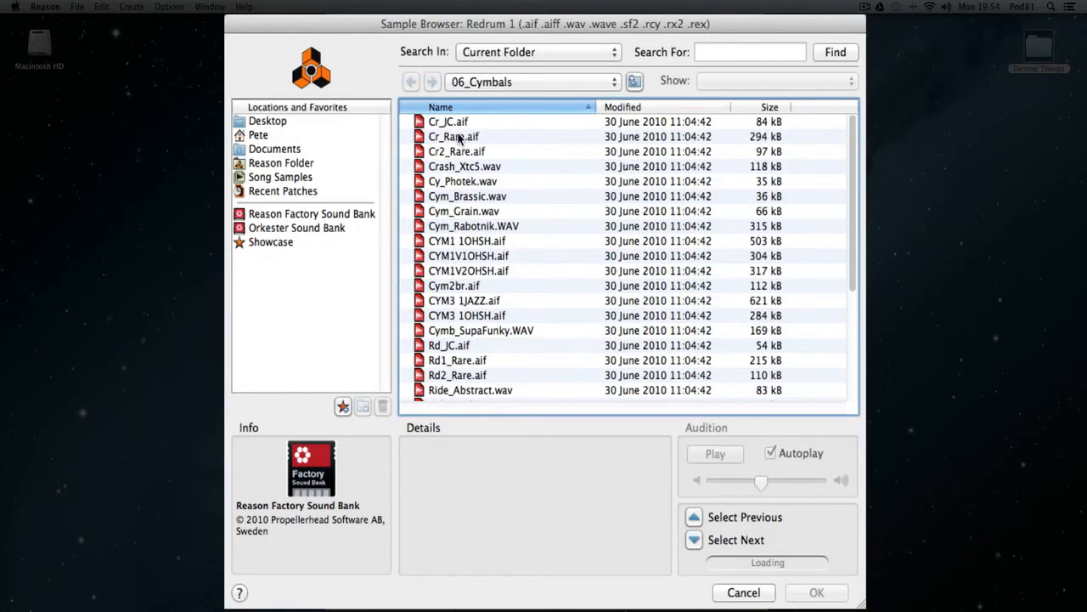
pyautogui.click(463, 167)
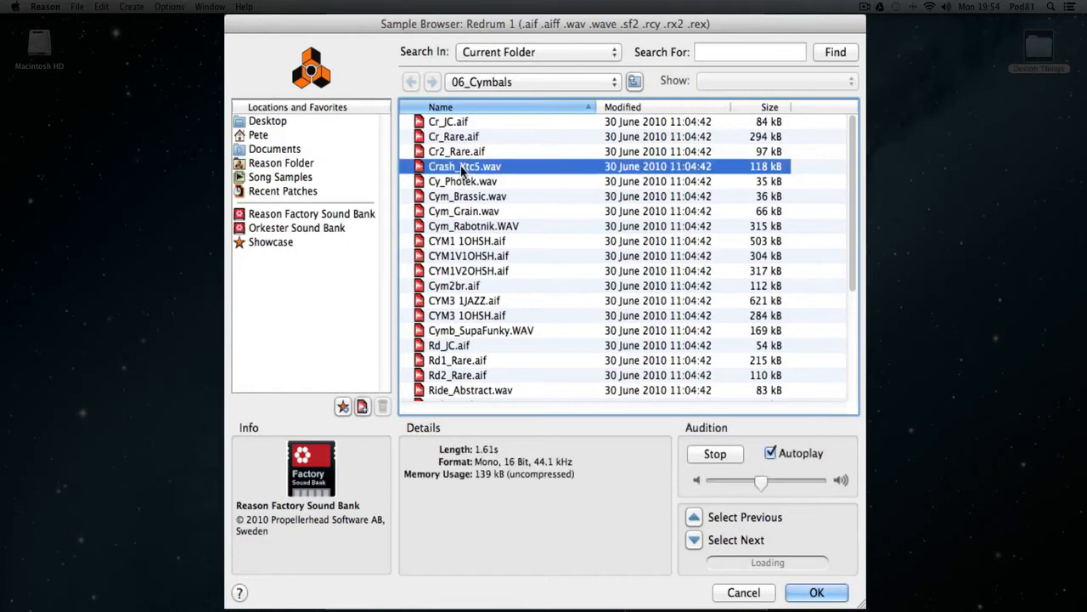
pyautogui.click(467, 241)
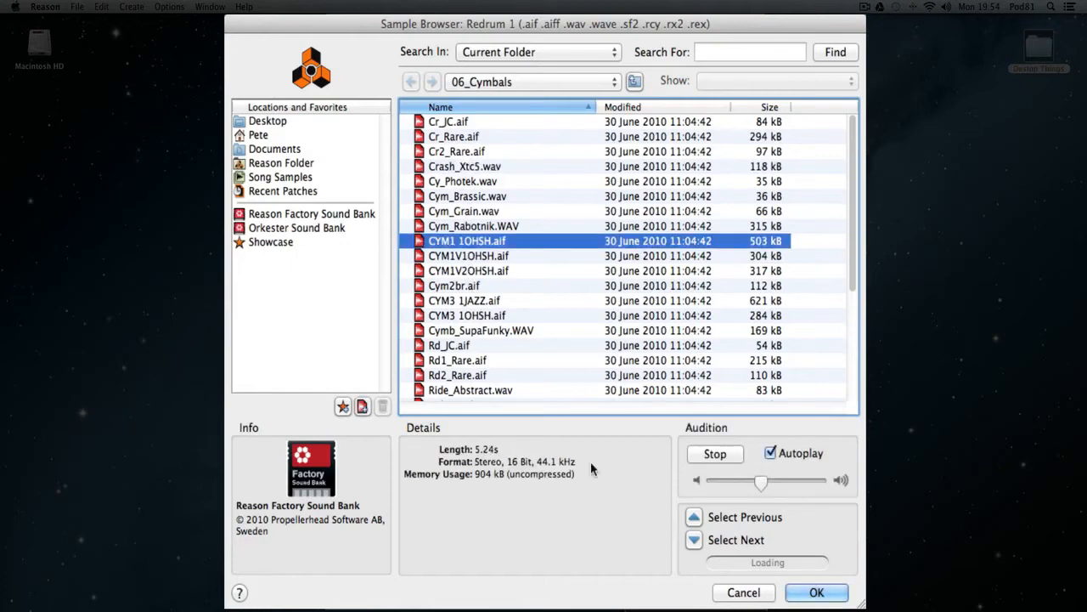
pyautogui.click(816, 592)
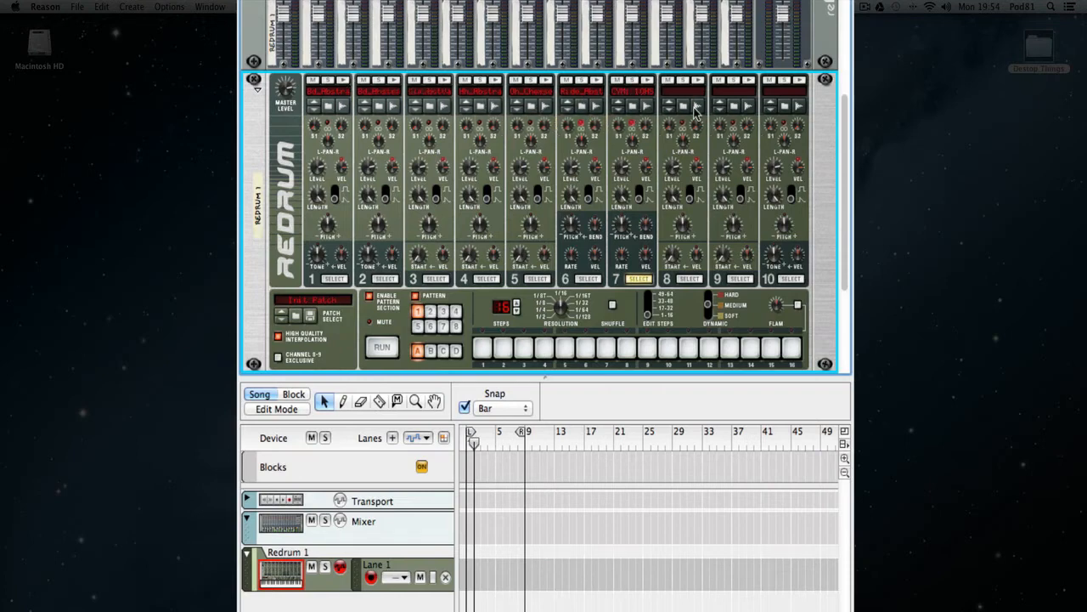
# Browse for a drum channel 8 sample and open the 09_Toms folder inside xclusive drums-sorted.
pyautogui.click(685, 107)
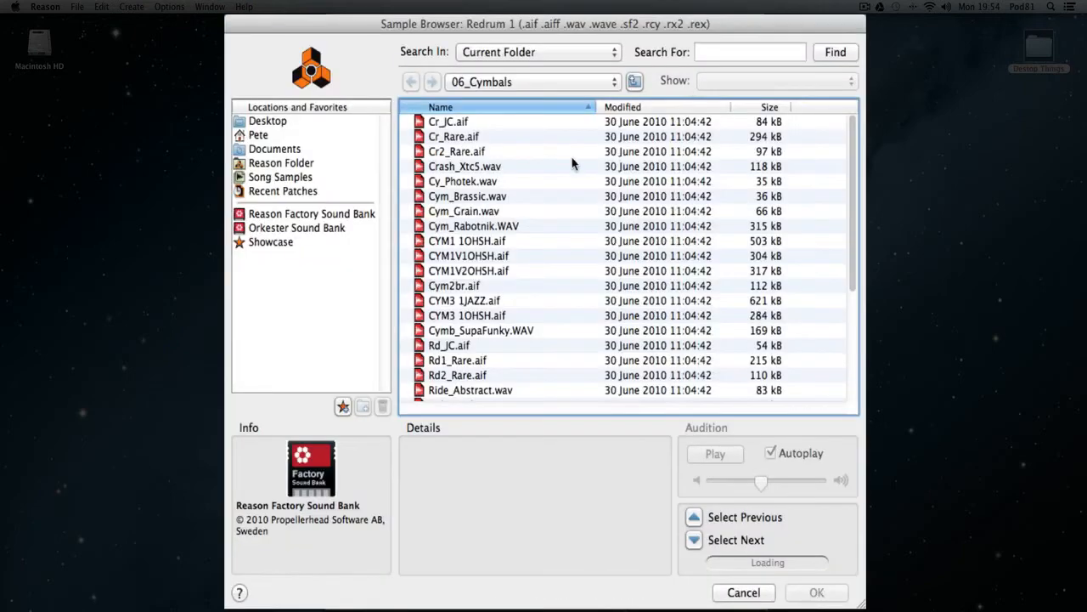
pyautogui.click(570, 130)
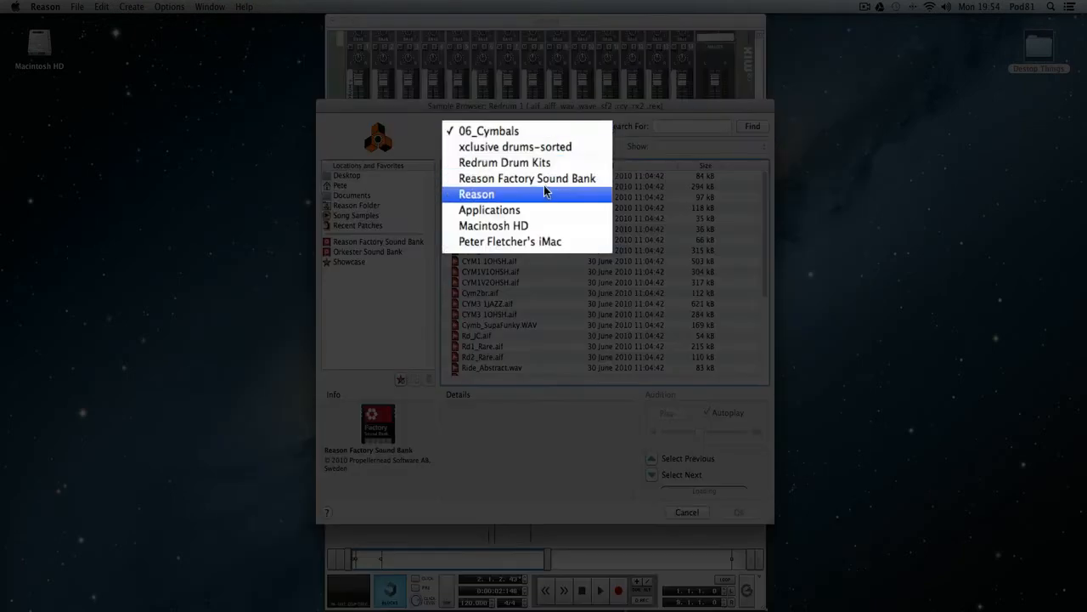
pyautogui.click(552, 147)
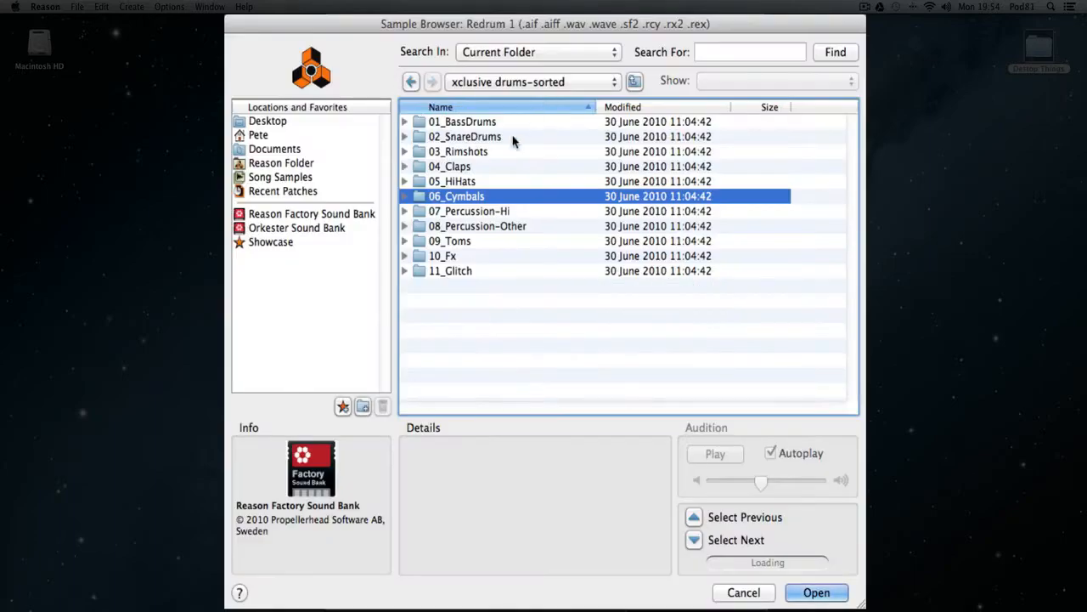
pyautogui.click(448, 241)
pyautogui.doubleClick(448, 240)
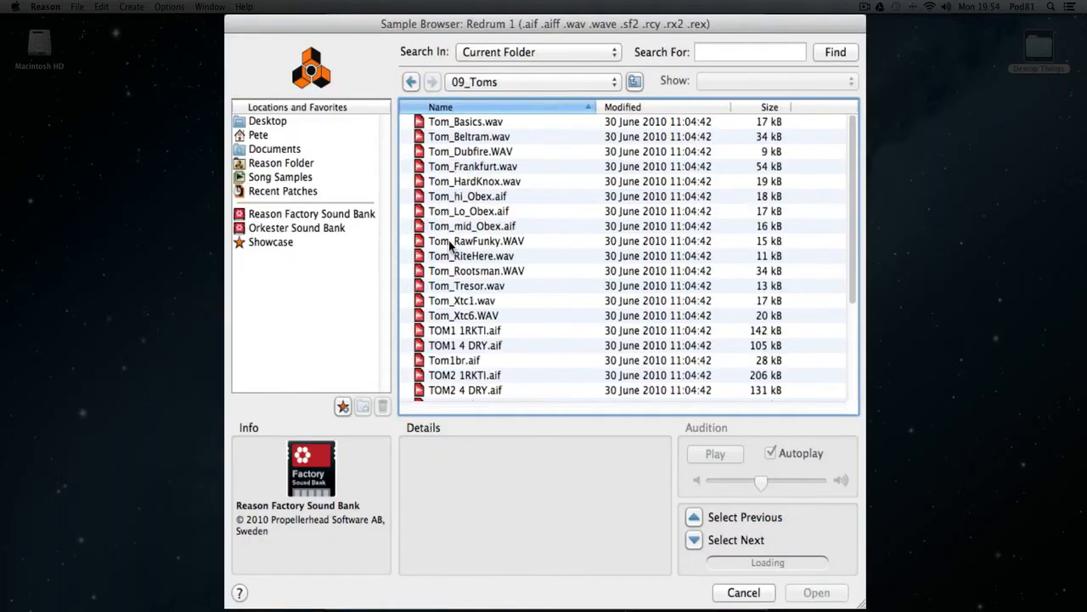
# Audition tom samples in the 09_Toms folder, including Tom_Beltram.wav, Tom2_Dubfire.wav, TOM2 1RKTI.aif and Tom_Xtc6.WAV.
pyautogui.click(473, 125)
pyautogui.click(474, 137)
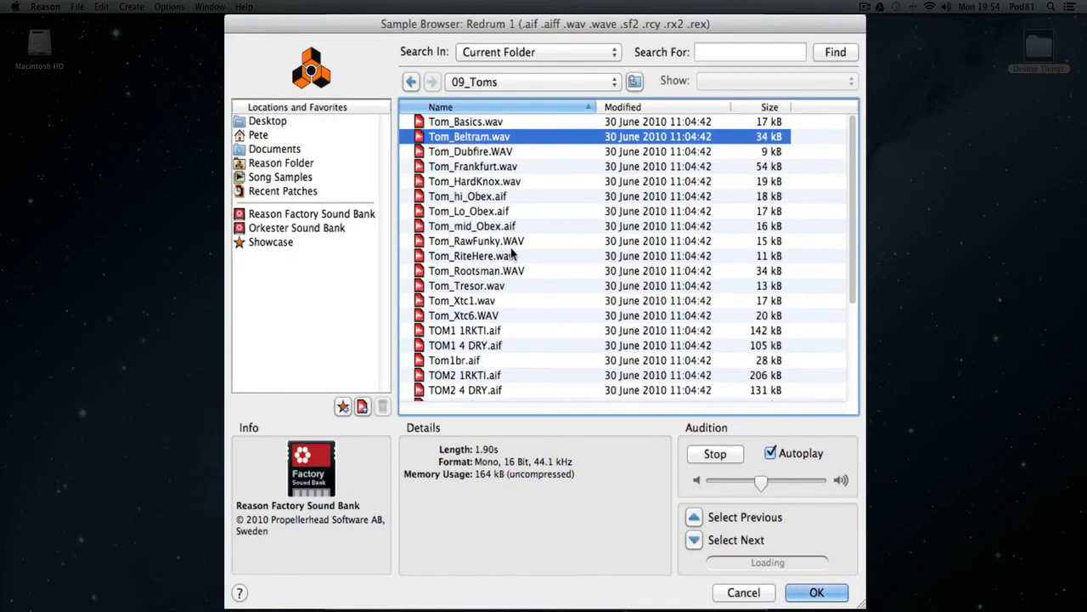
pyautogui.scroll(-1, 541, 238)
pyautogui.scroll(-5, 541, 239)
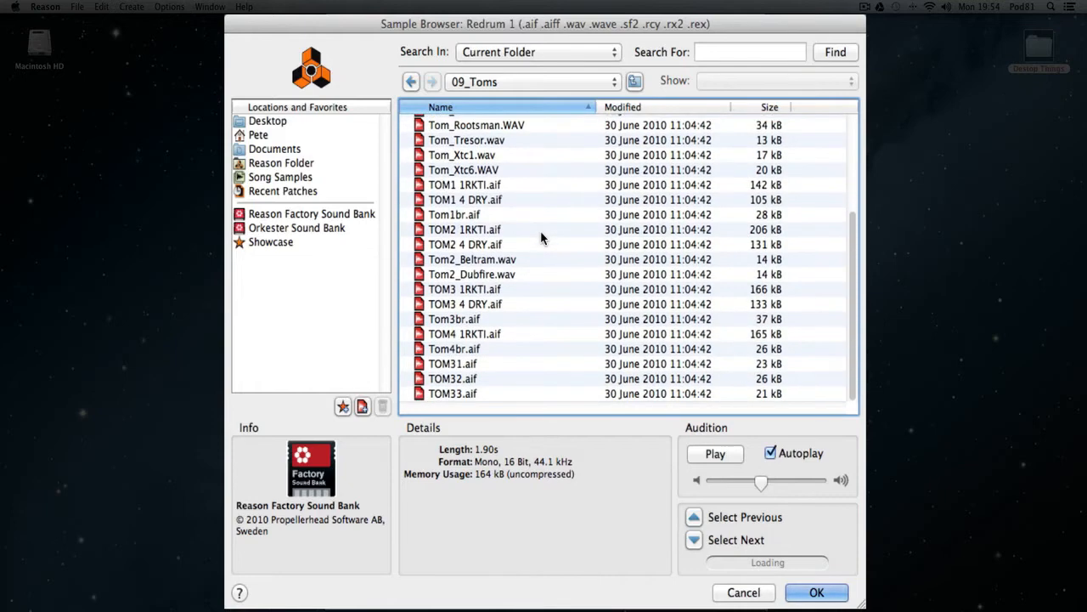
pyautogui.click(487, 279)
pyautogui.click(478, 228)
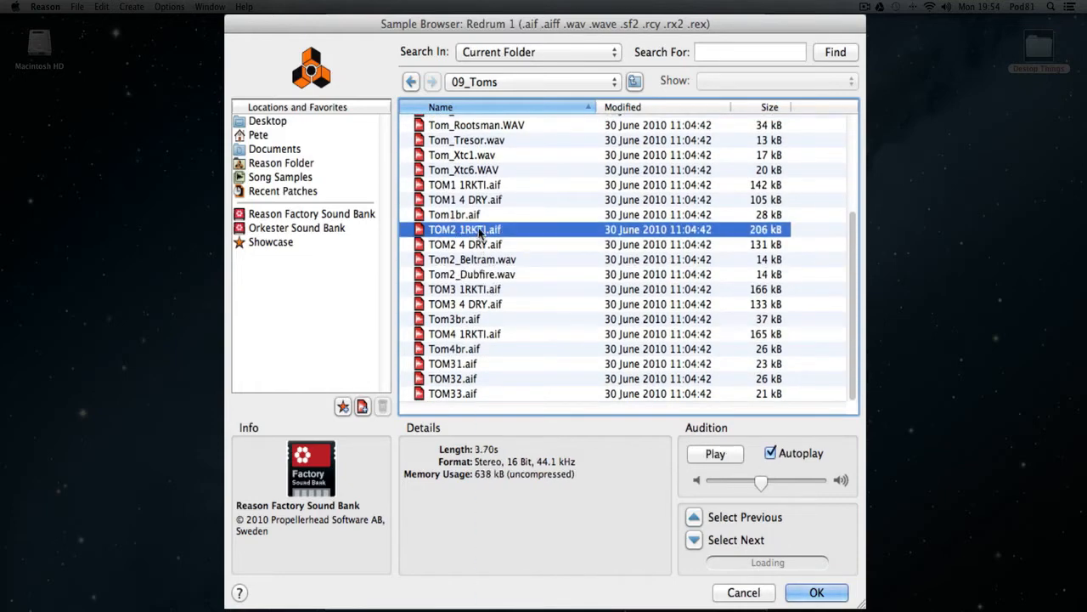
pyautogui.click(491, 169)
pyautogui.scroll(5, 488, 171)
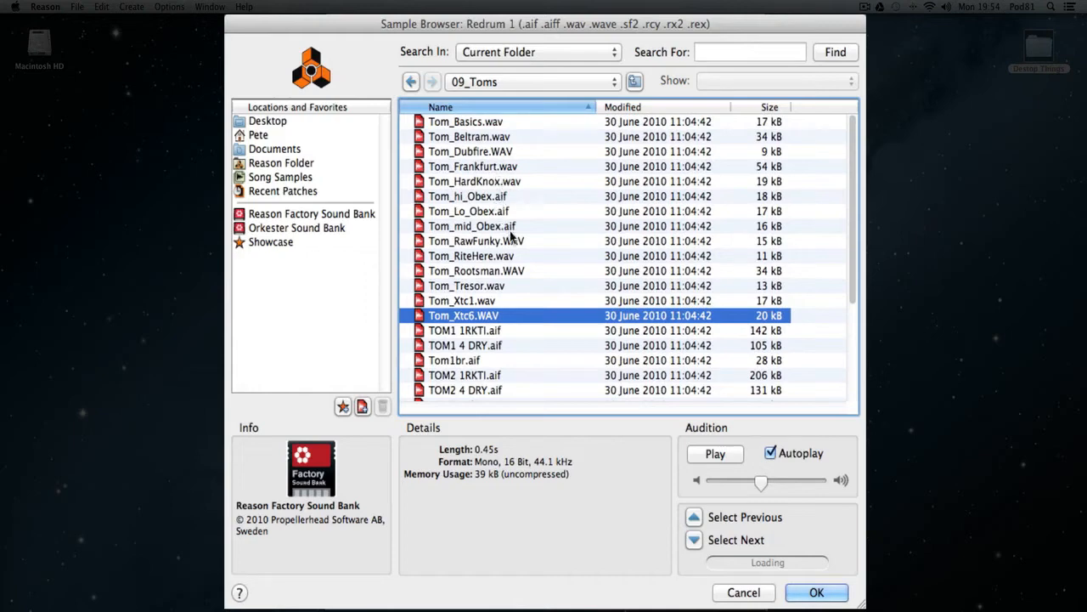
# Compare the TOM1, TOM2 and TOM3 1RKTI samples and load TOM1 1RKTI.aif into drum channel 8.
pyautogui.click(476, 333)
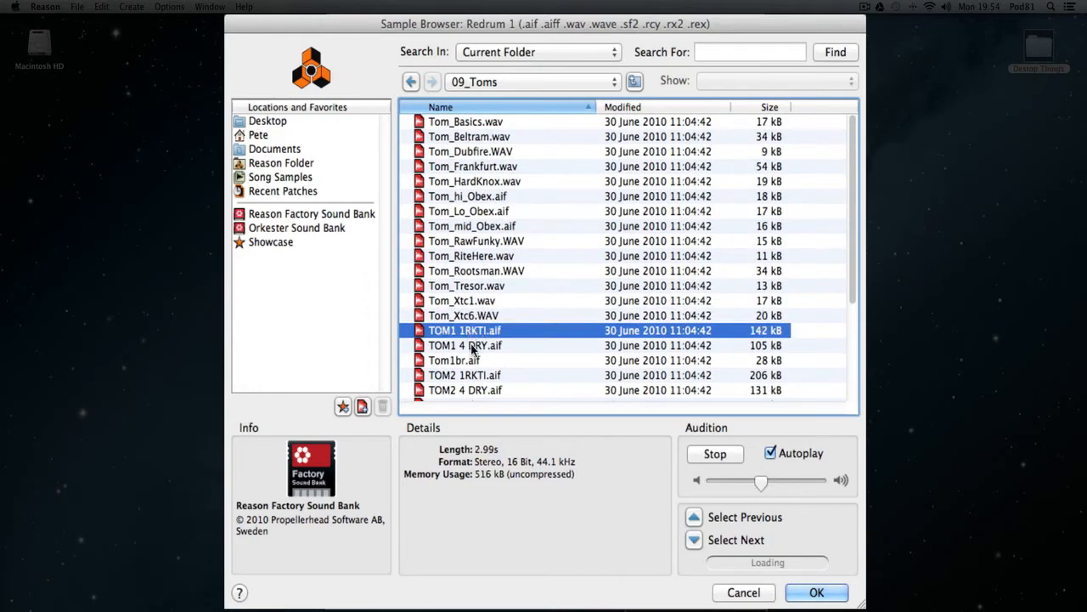
pyautogui.click(474, 348)
pyautogui.click(472, 377)
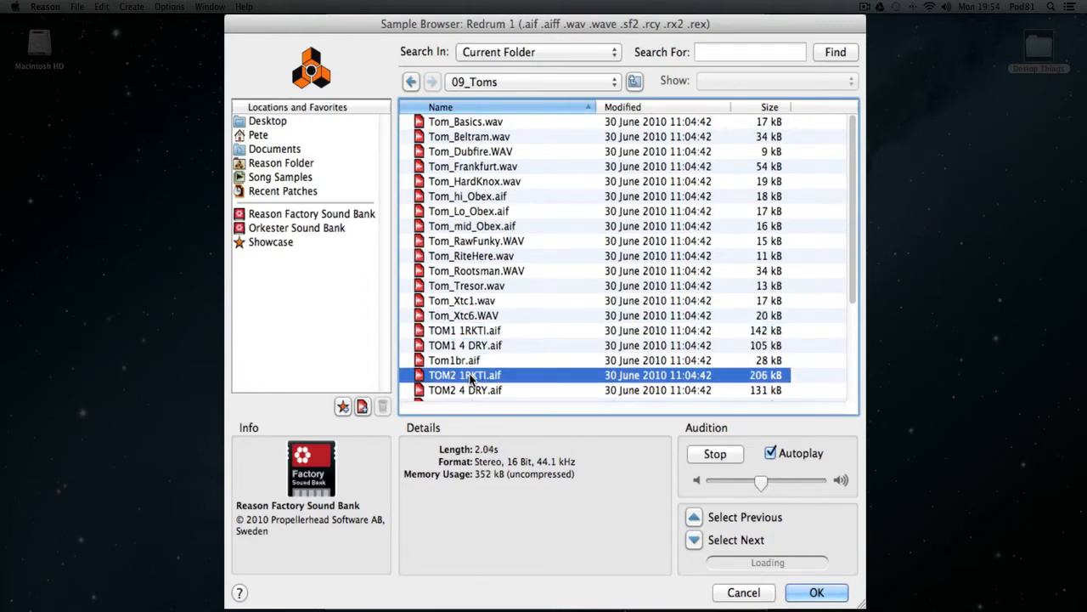
pyautogui.click(488, 330)
pyautogui.click(485, 377)
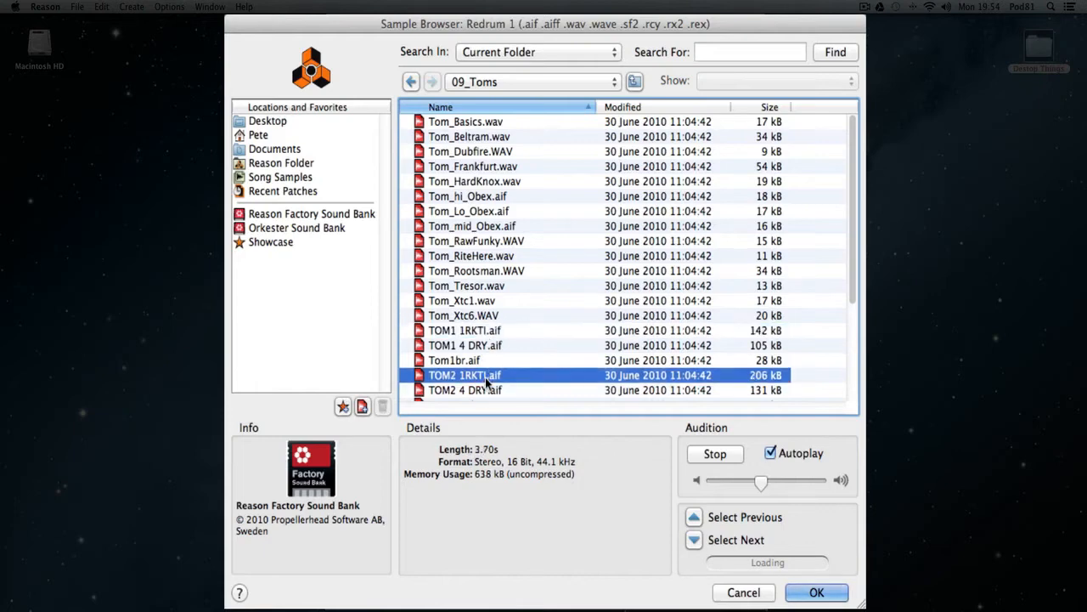
pyautogui.scroll(-3, 547, 323)
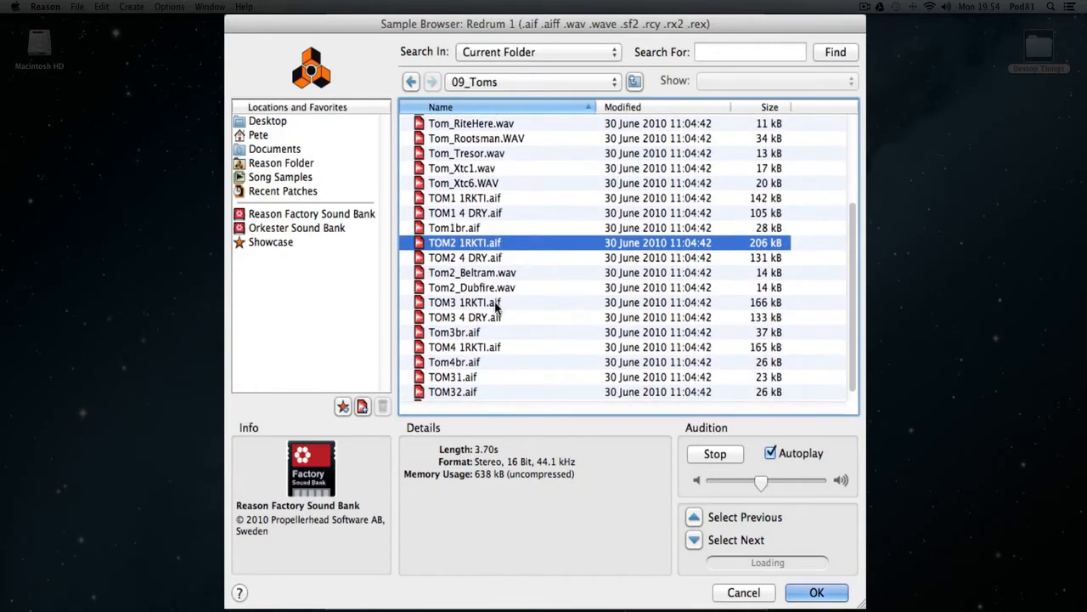
pyautogui.click(498, 304)
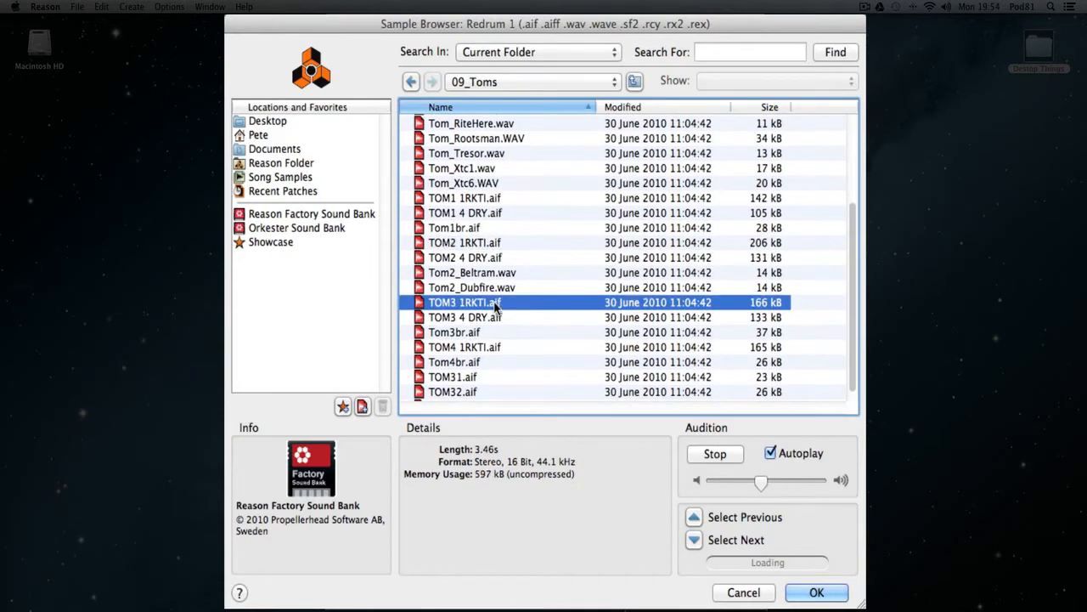
pyautogui.click(496, 244)
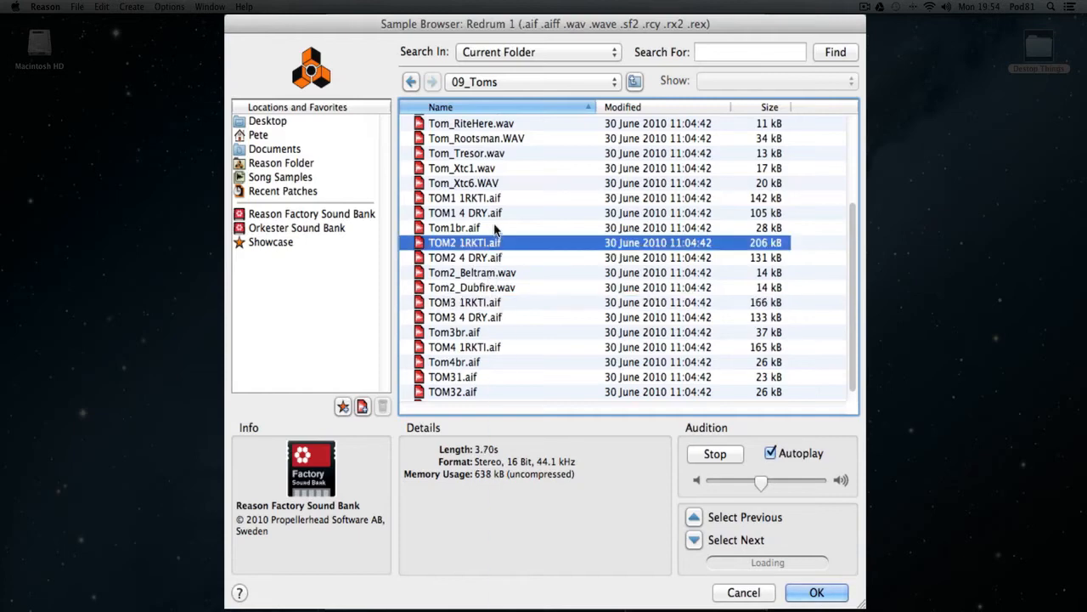
pyautogui.click(457, 200)
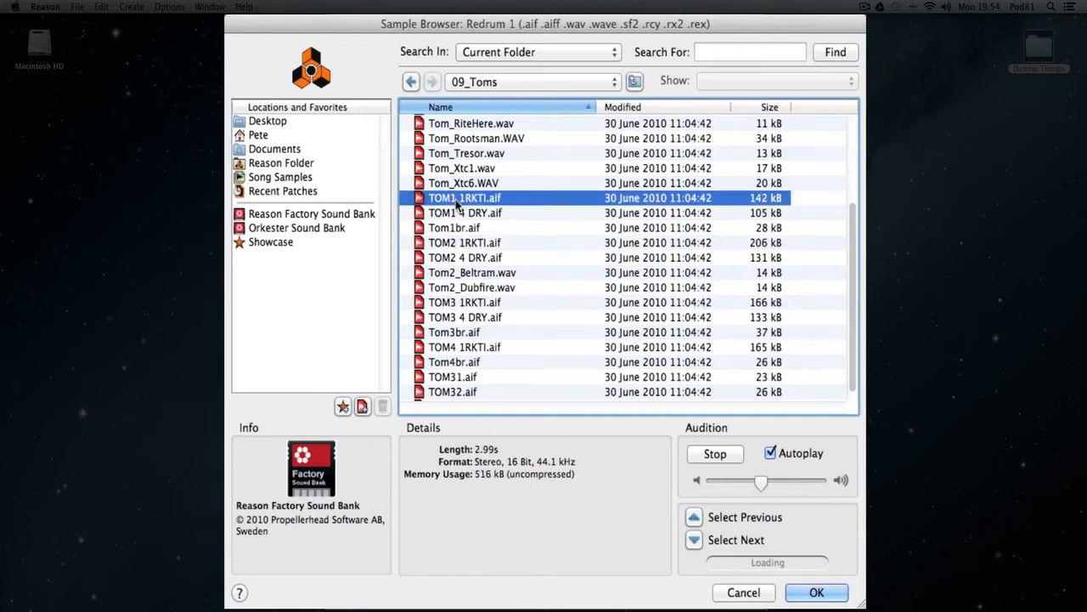
pyautogui.click(813, 595)
# Load TOM2 1RKTI.aif from the 09_Toms folder into drum channel 9.
pyautogui.click(735, 107)
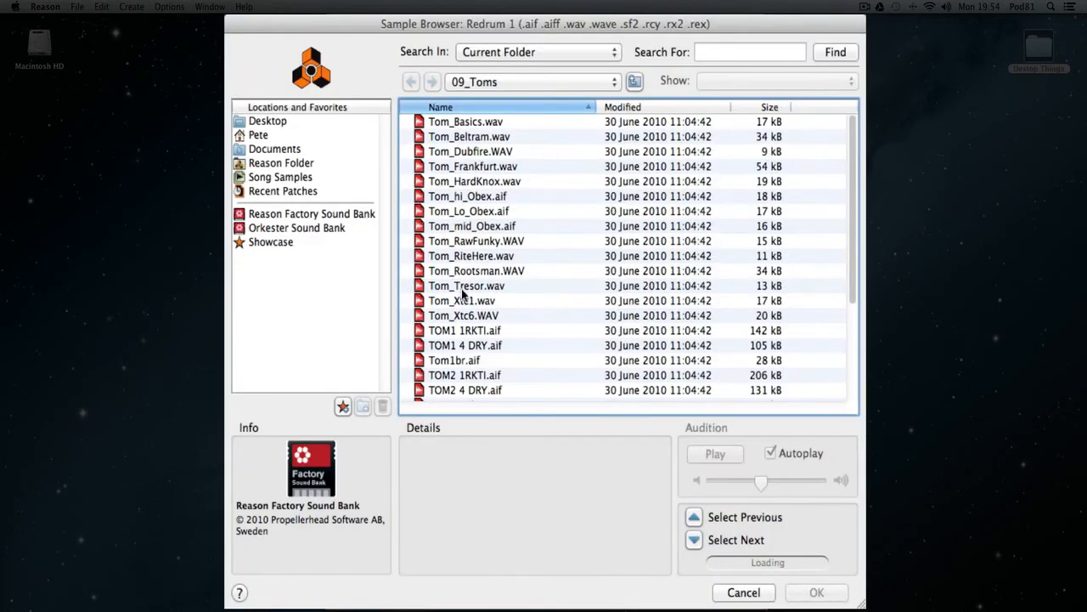
pyautogui.scroll(-3, 461, 288)
pyautogui.click(457, 324)
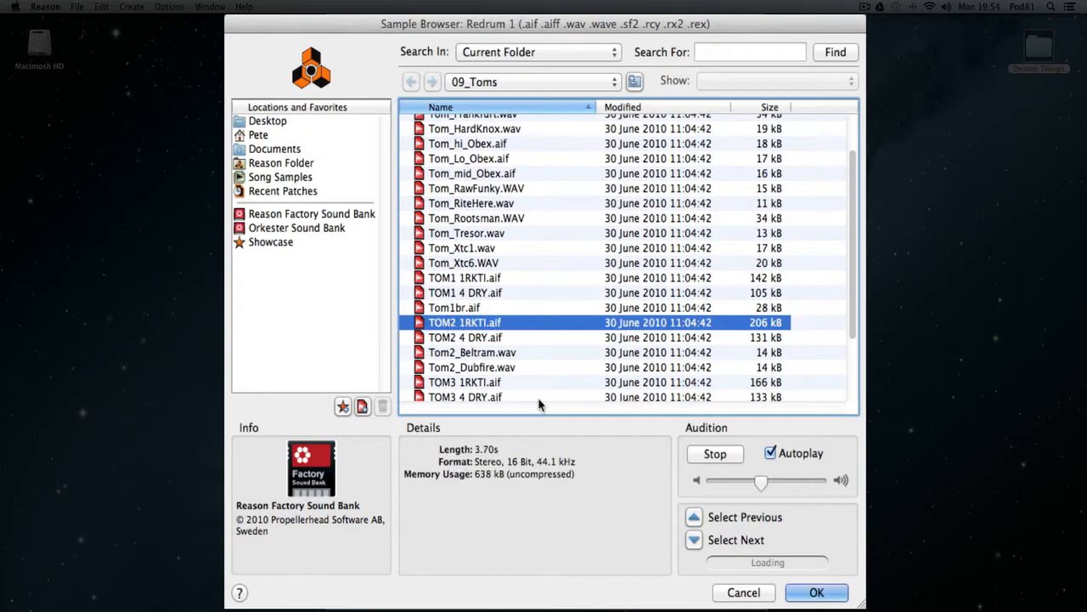
pyautogui.click(817, 592)
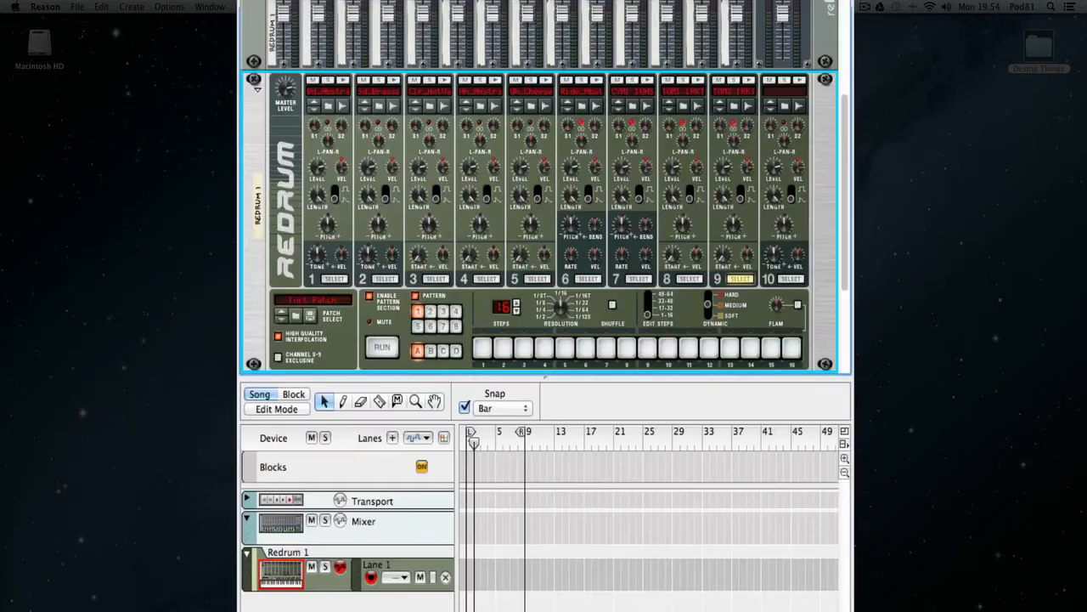
# Load TOM3 4 DRY.aif from the 09_Toms folder into drum channel 10.
pyautogui.click(785, 109)
pyautogui.scroll(-5, 502, 308)
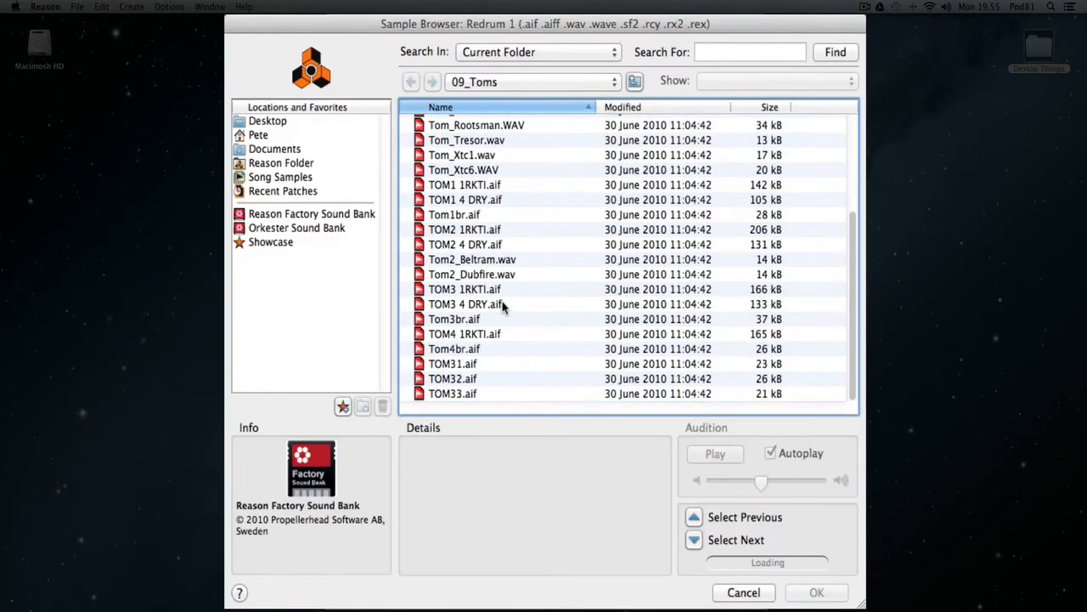
pyautogui.click(477, 304)
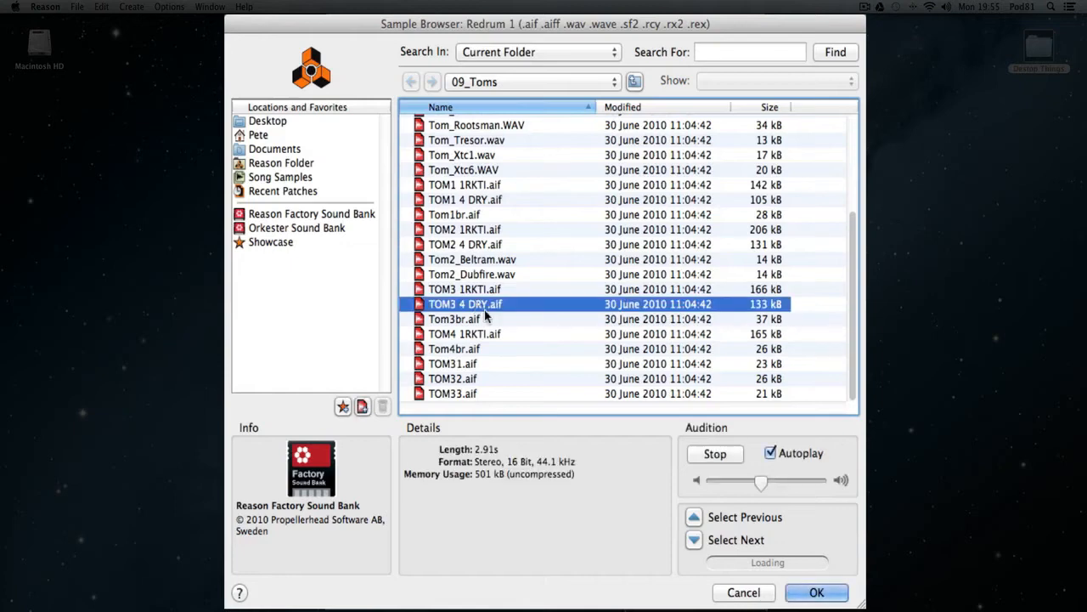
pyautogui.click(817, 593)
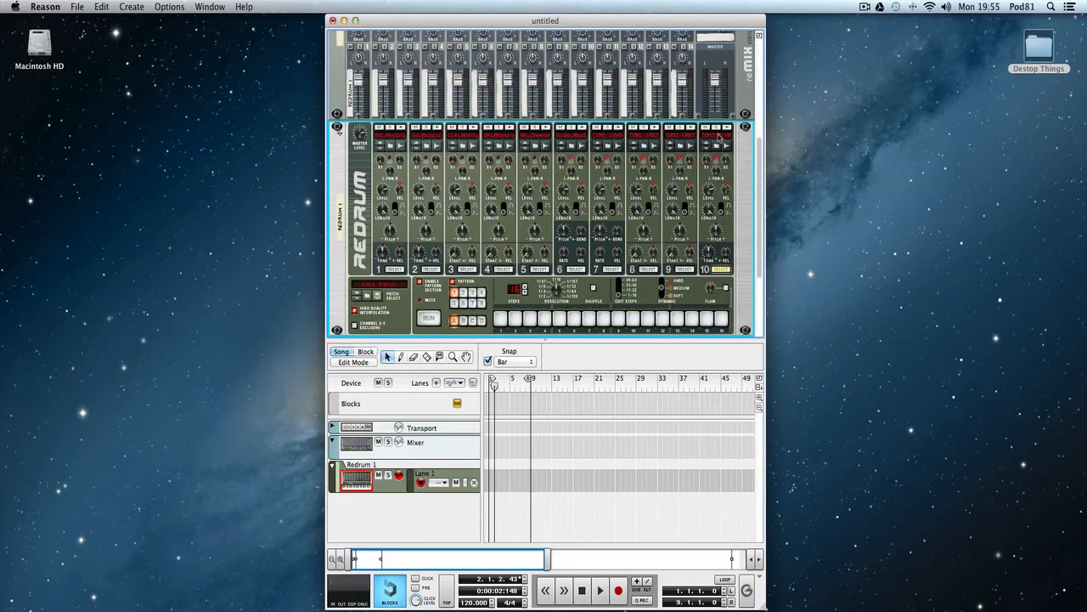
# Audition the finished kit by triggering the Redrum channels in turn from drum 1 to drum 10, plus drum 7 once more.
pyautogui.click(401, 129)
pyautogui.click(438, 129)
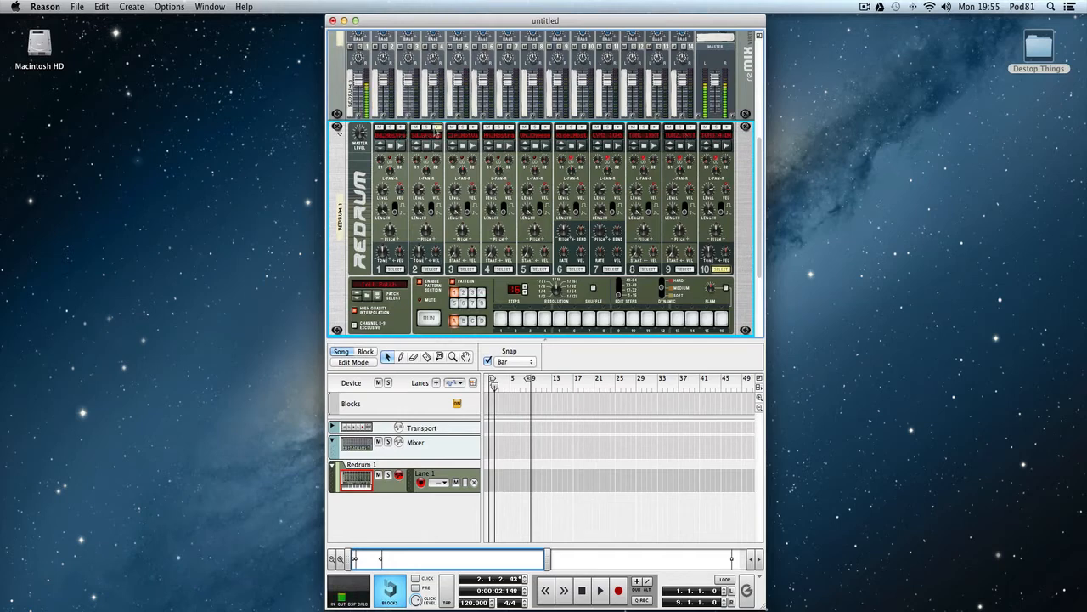
pyautogui.click(473, 128)
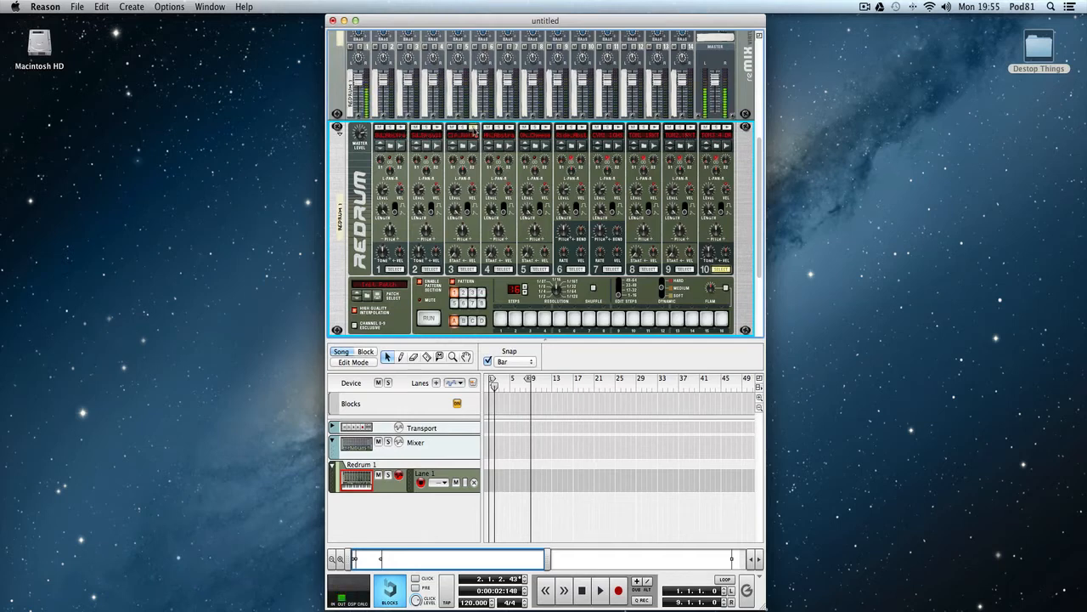
pyautogui.click(545, 129)
pyautogui.click(582, 129)
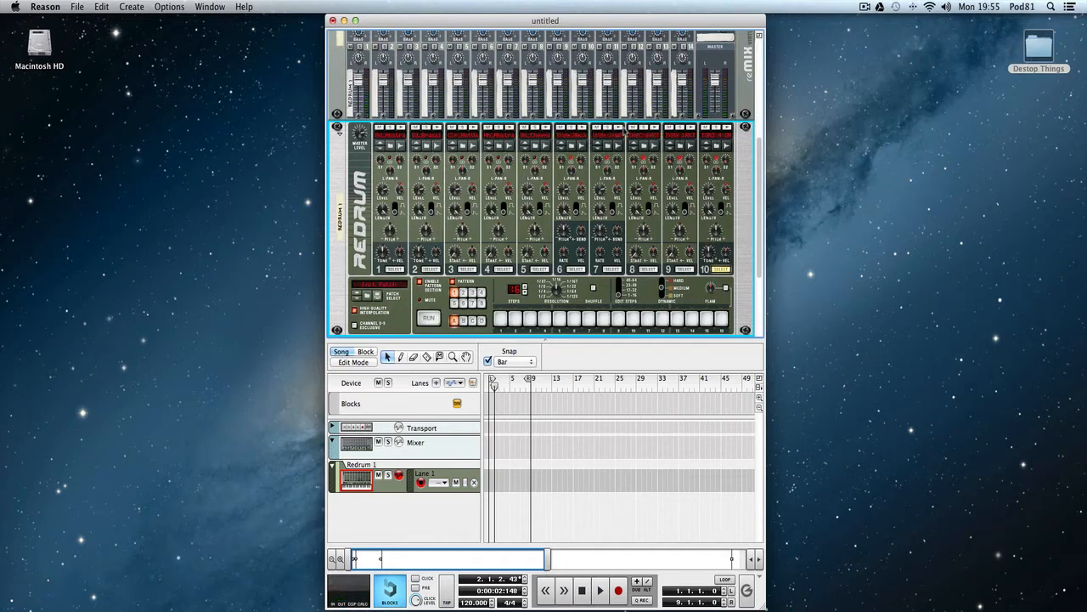
pyautogui.click(621, 129)
pyautogui.click(656, 129)
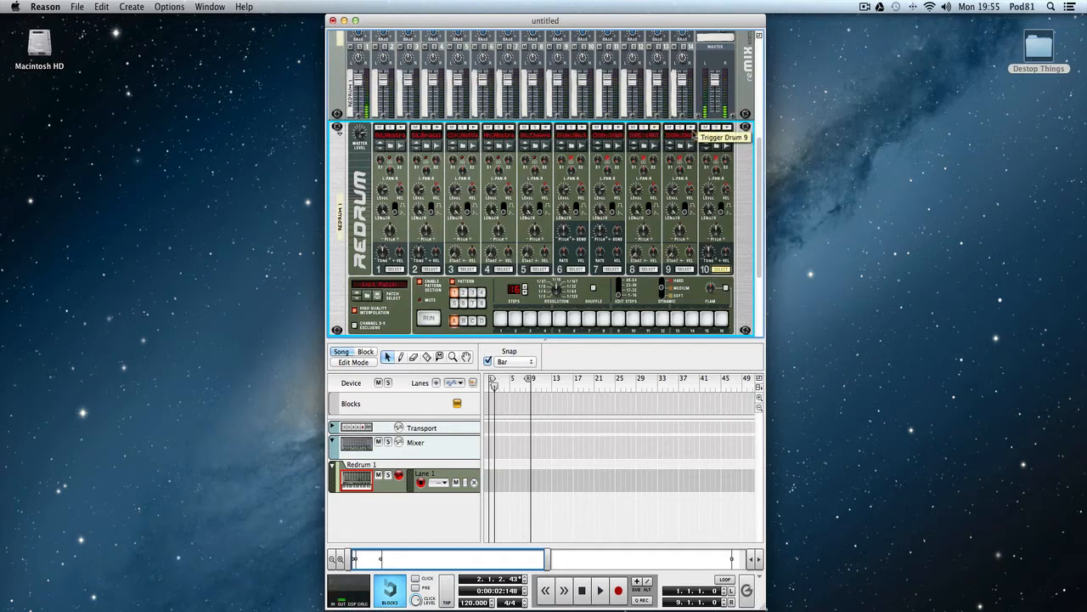
pyautogui.click(692, 129)
pyautogui.click(728, 129)
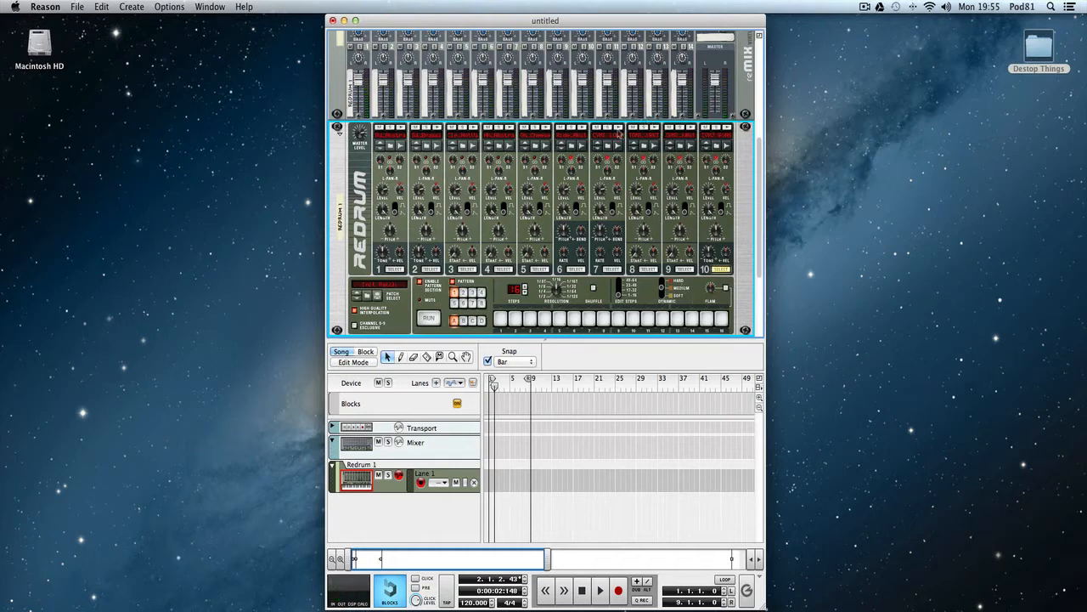
pyautogui.click(621, 130)
# Program a bass drum hit on step 1 for drum channel 1 and run the Redrum pattern.
pyautogui.click(394, 269)
pyautogui.click(501, 318)
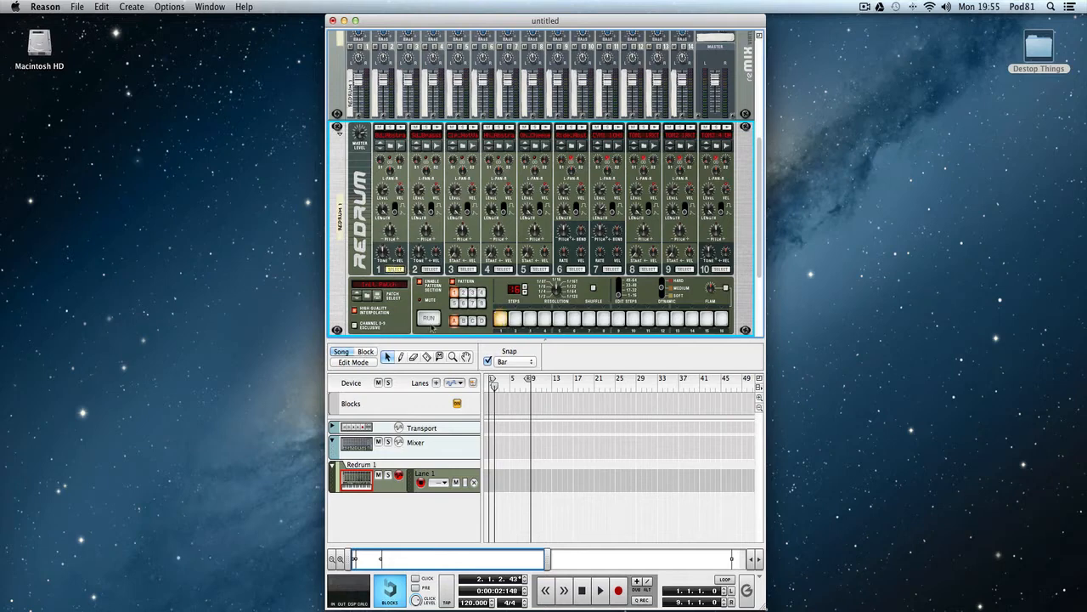
pyautogui.click(429, 319)
# Set the song tempo to 98 BPM while the pattern plays.
pyautogui.doubleClick(473, 602)
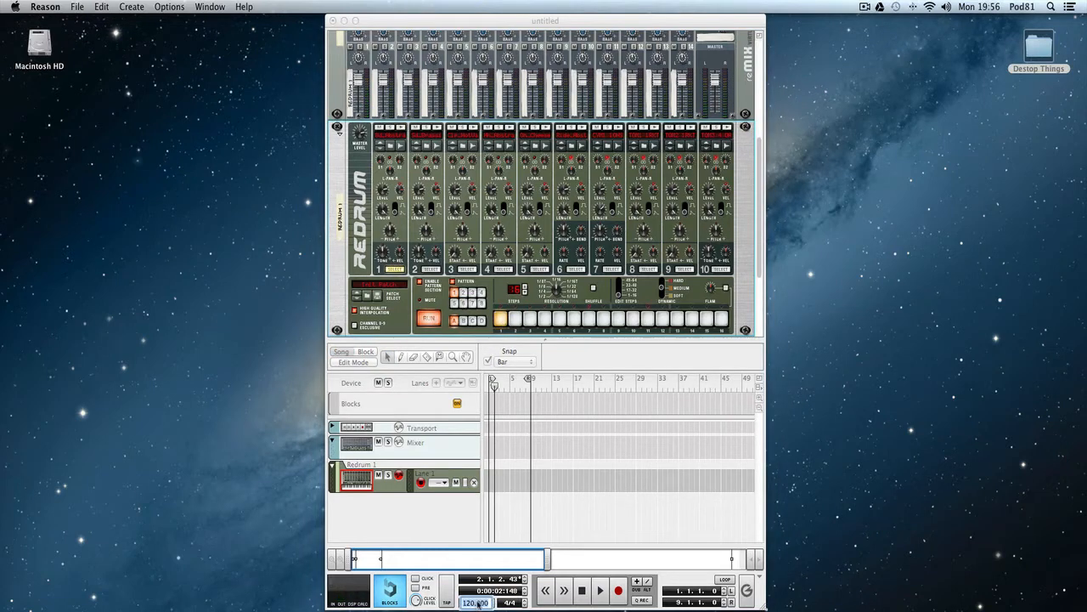
pyautogui.write('98')
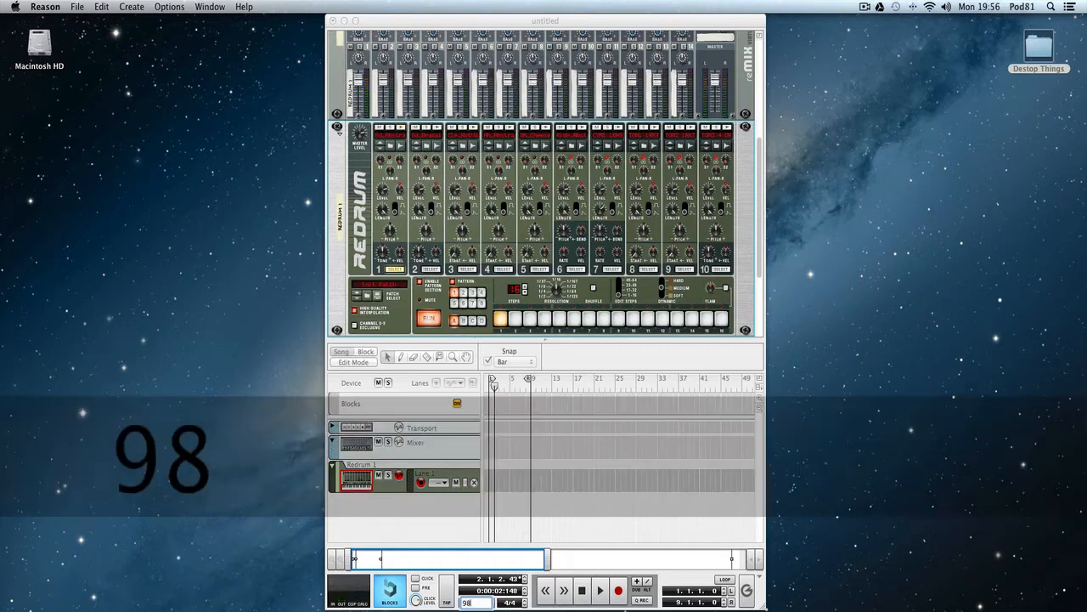
pyautogui.press('Return')
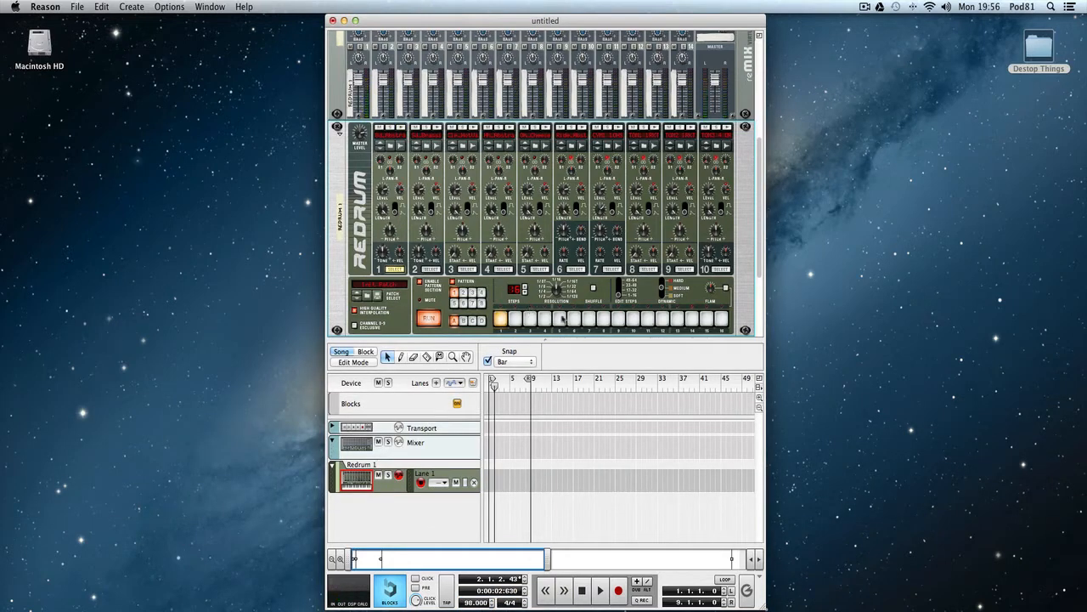
# Add a snare hit on step 5 for channel 2 and a bass drum hit on step 11 for channel 1, and review both channels' steps.
pyautogui.click(430, 270)
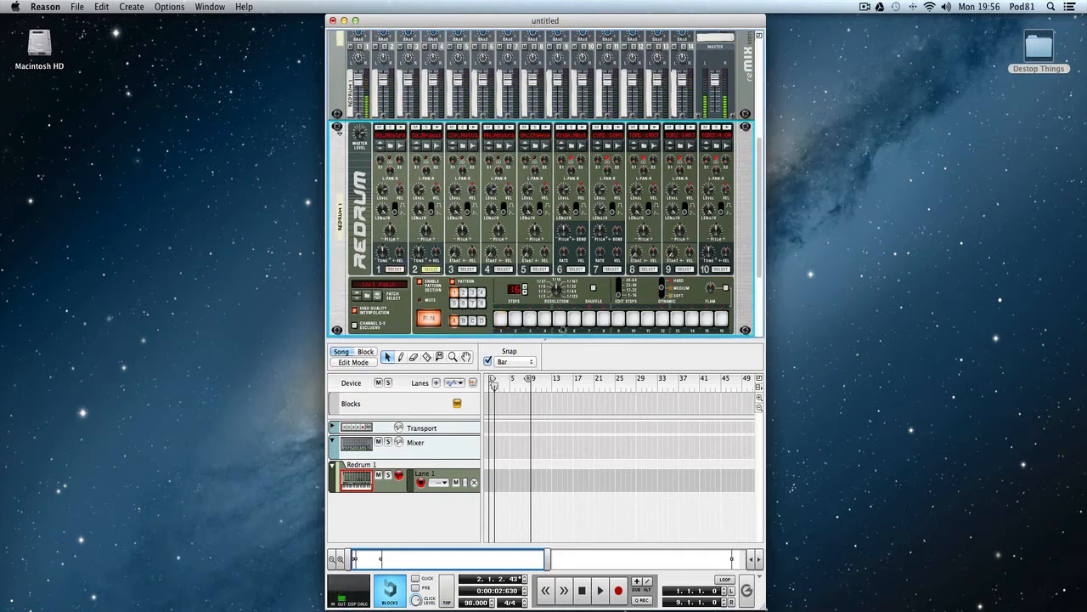
pyautogui.click(559, 318)
pyautogui.click(395, 269)
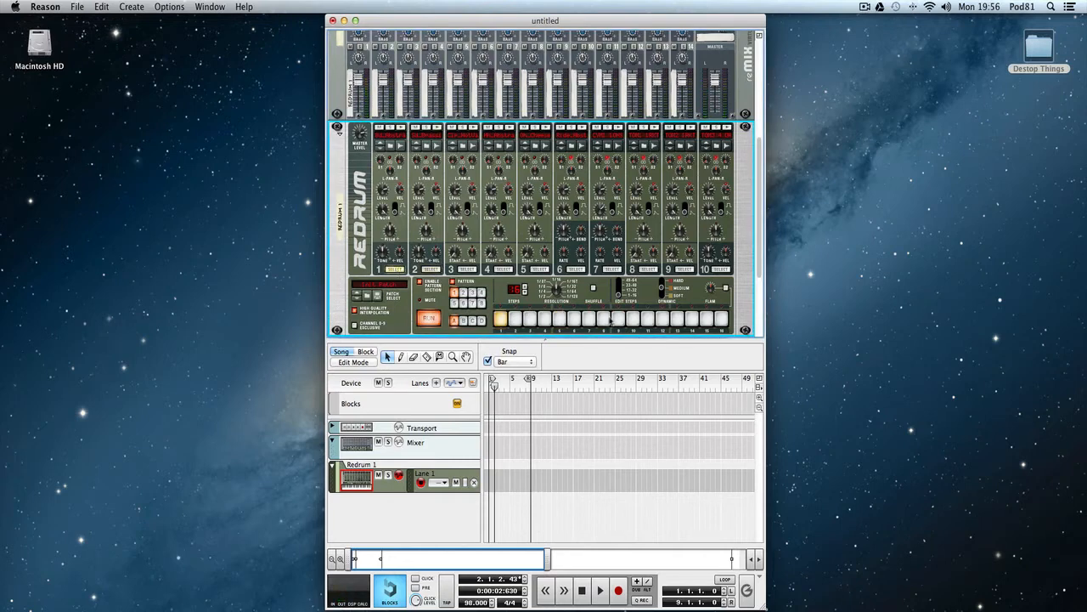
pyautogui.click(647, 318)
pyautogui.click(427, 270)
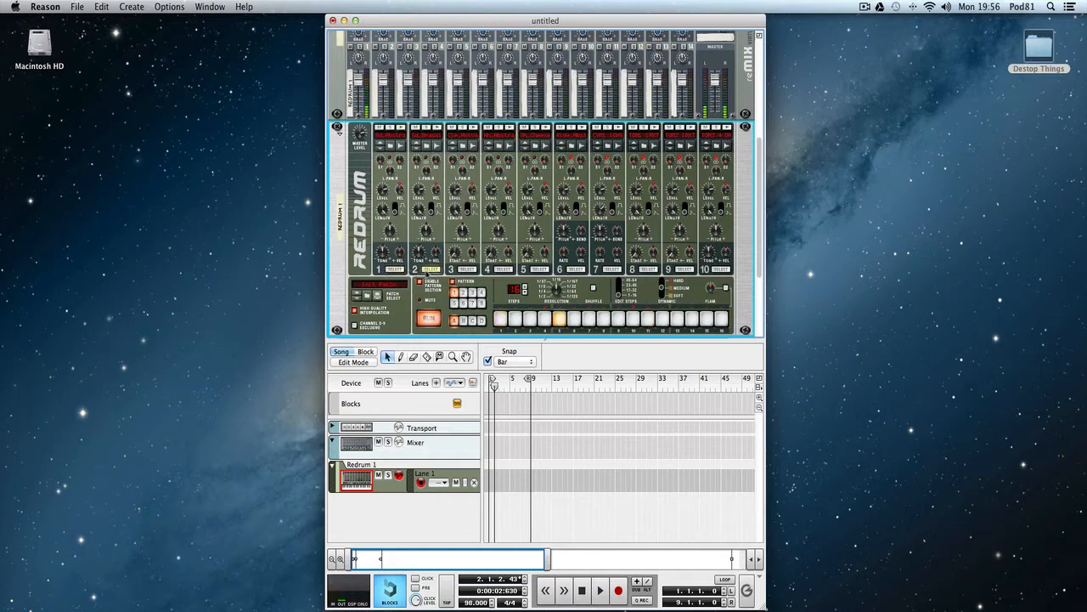
pyautogui.click(395, 271)
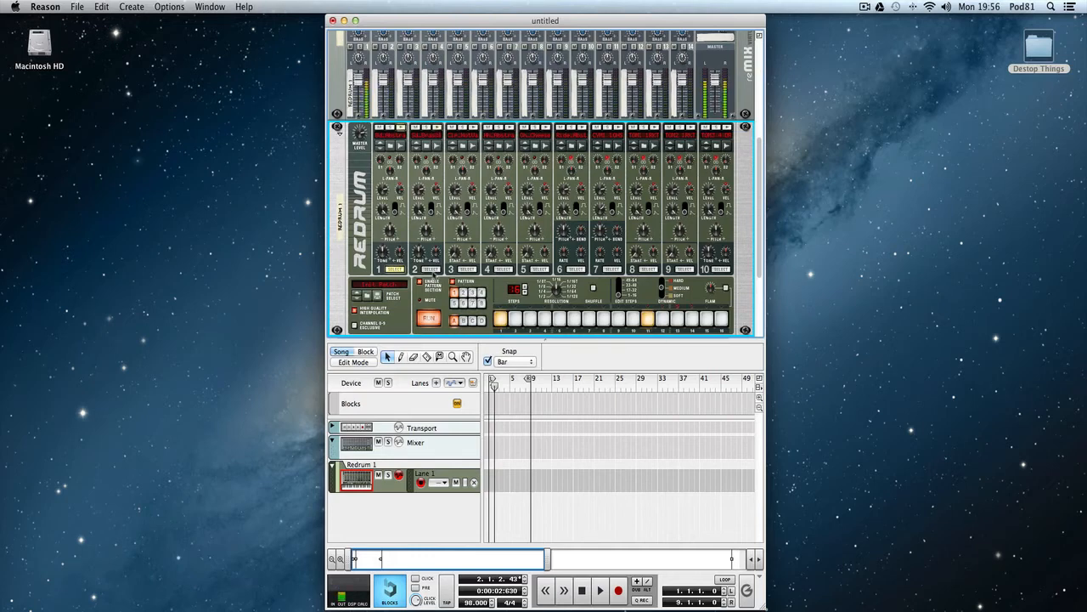
# Try the bass drum on step 9 instead of 11, restore step 11 on channel 1, and add a snare hit on step 13 for channel 2.
pyautogui.click(647, 319)
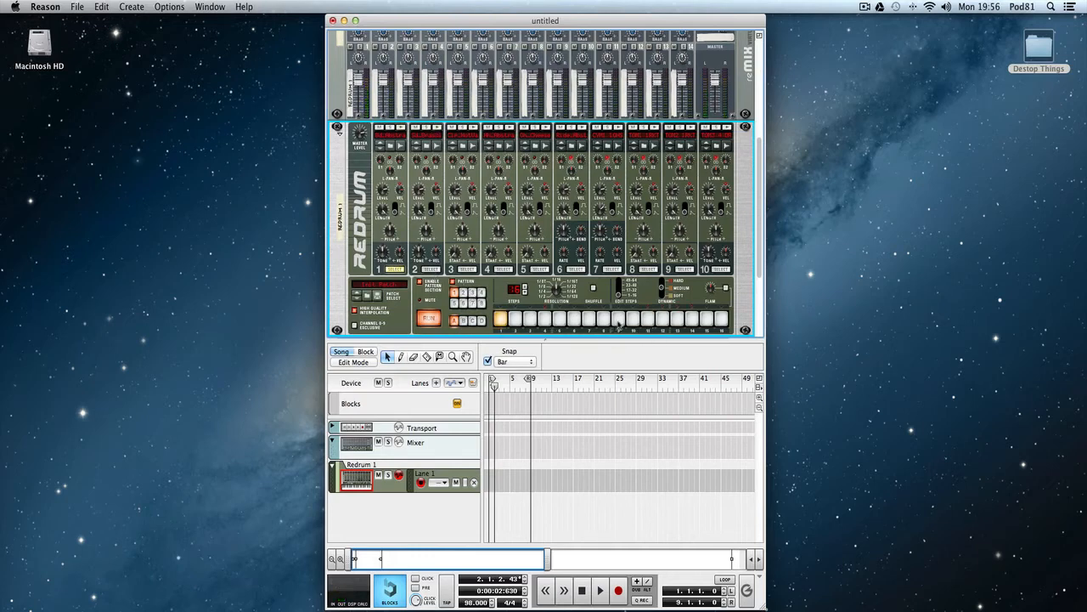
pyautogui.click(620, 324)
pyautogui.click(620, 324)
pyautogui.click(432, 270)
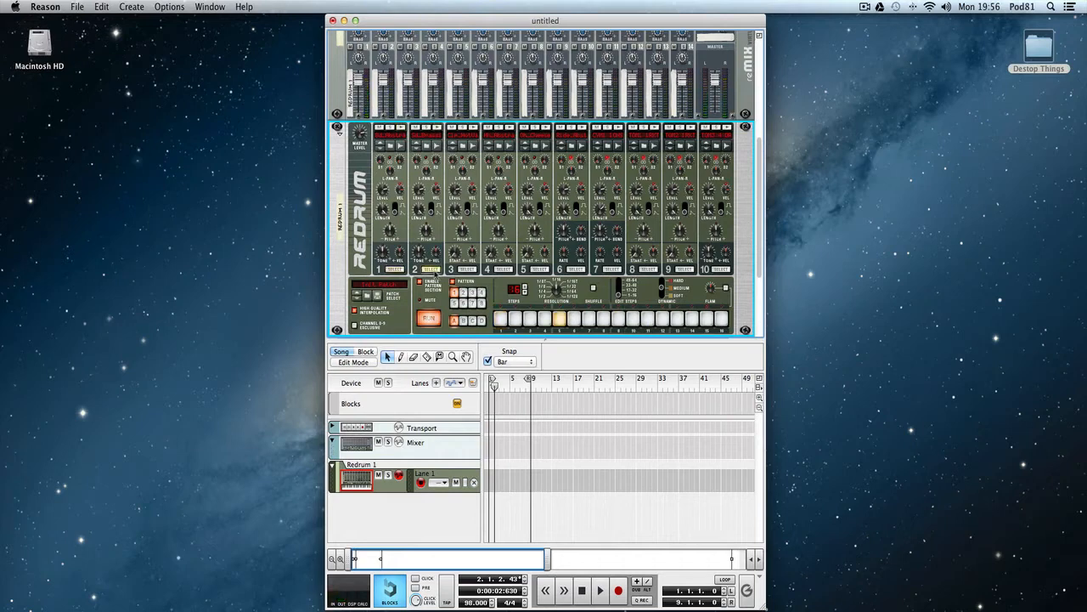
pyautogui.click(677, 323)
pyautogui.click(396, 270)
pyautogui.click(647, 319)
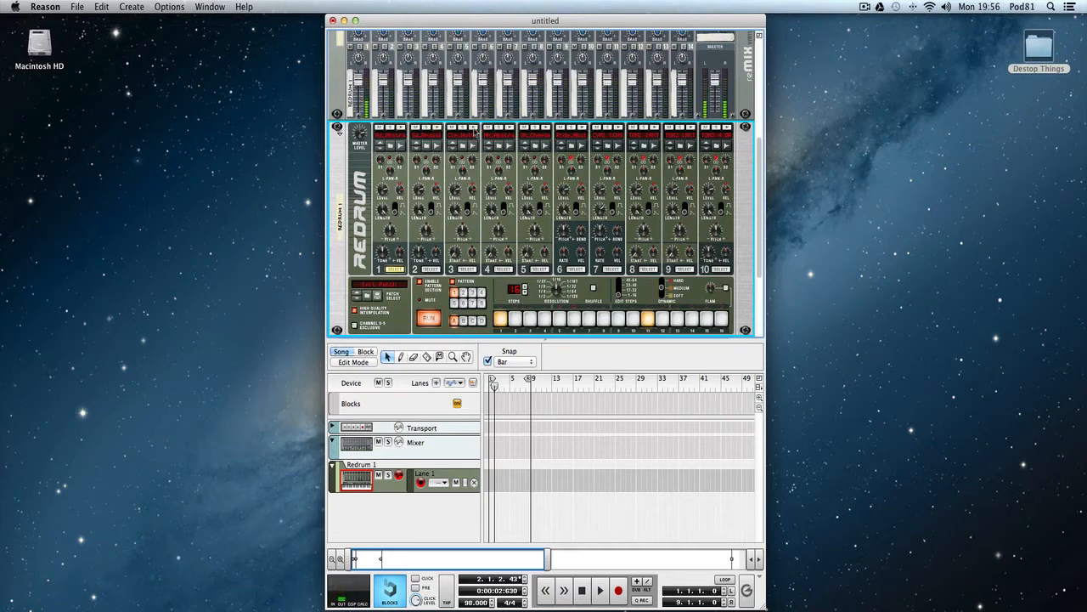
# Add a hit on step 13 for channel 3, and hits on steps 1, 3, 5, 6, 9, 10, 14 and 15 for channel 4.
pyautogui.click(467, 268)
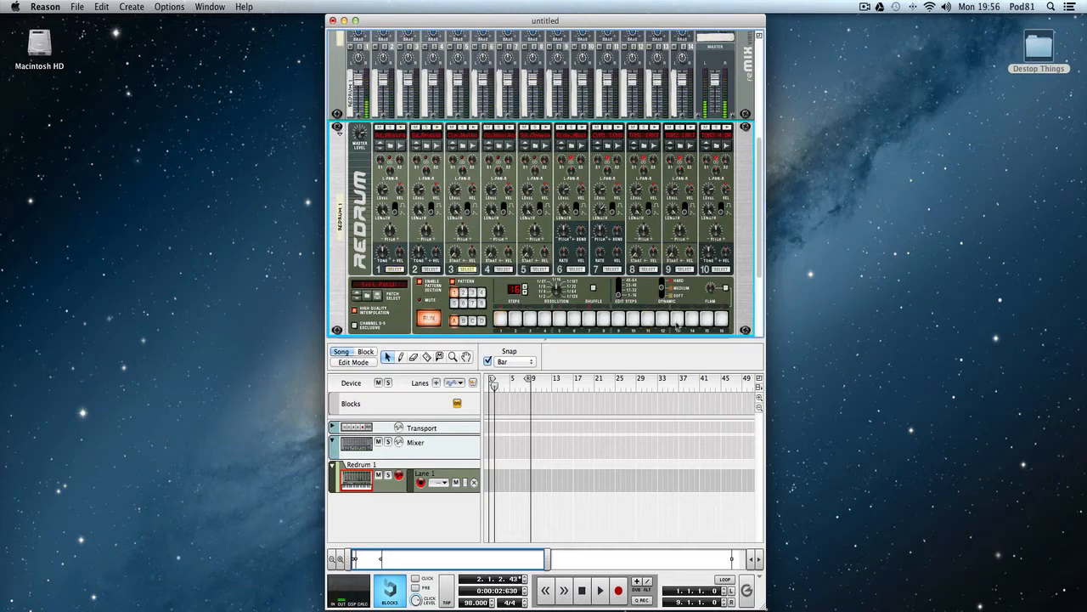
pyautogui.click(678, 320)
pyautogui.click(503, 270)
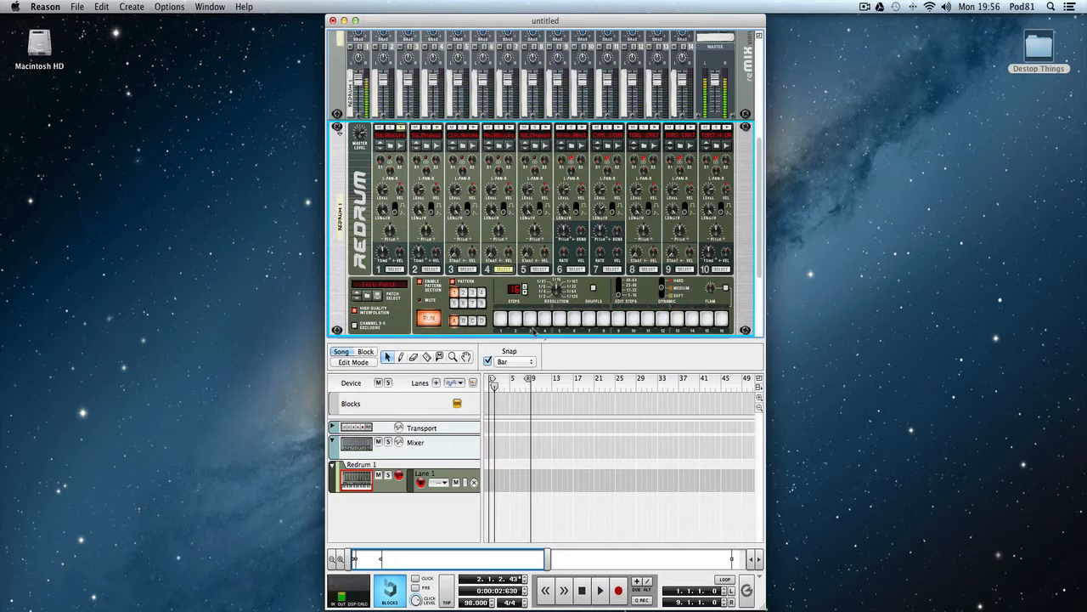
pyautogui.click(504, 320)
pyautogui.click(531, 322)
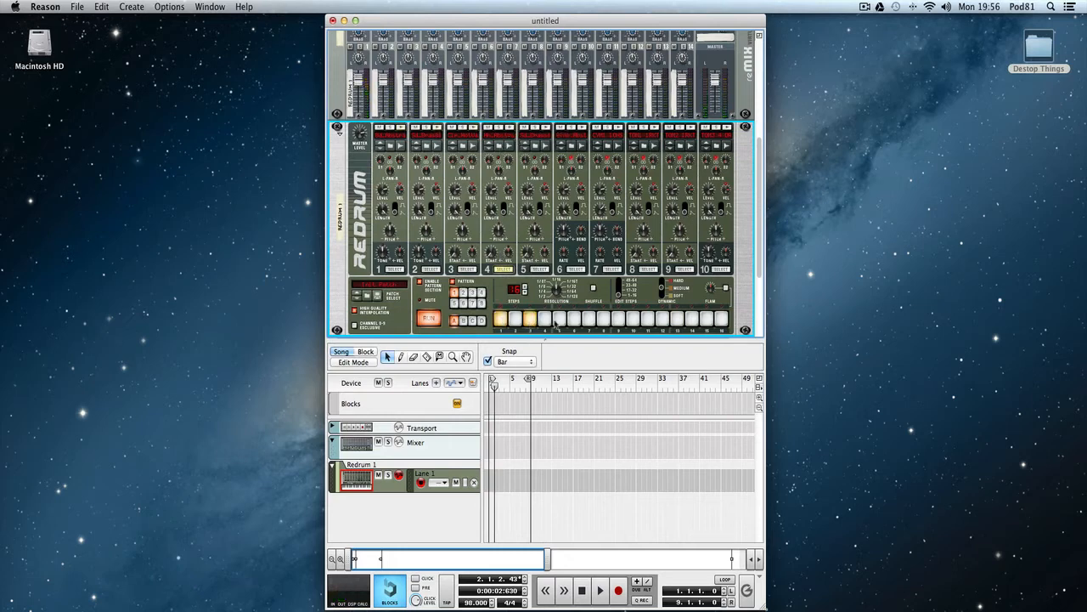
pyautogui.click(558, 322)
pyautogui.click(572, 322)
pyautogui.click(618, 321)
pyautogui.click(632, 321)
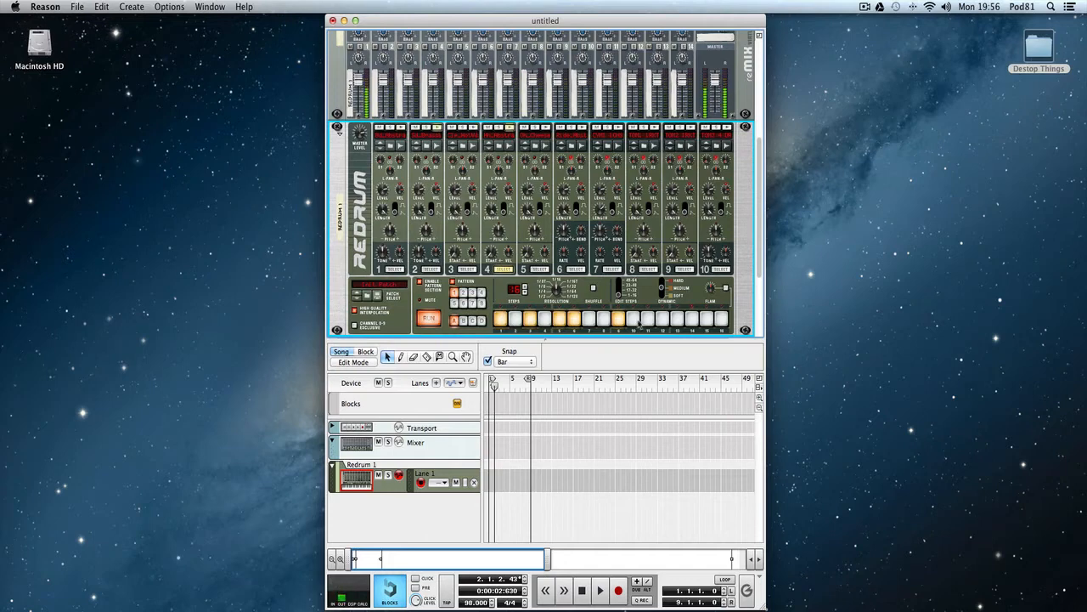
pyautogui.click(691, 321)
pyautogui.click(706, 321)
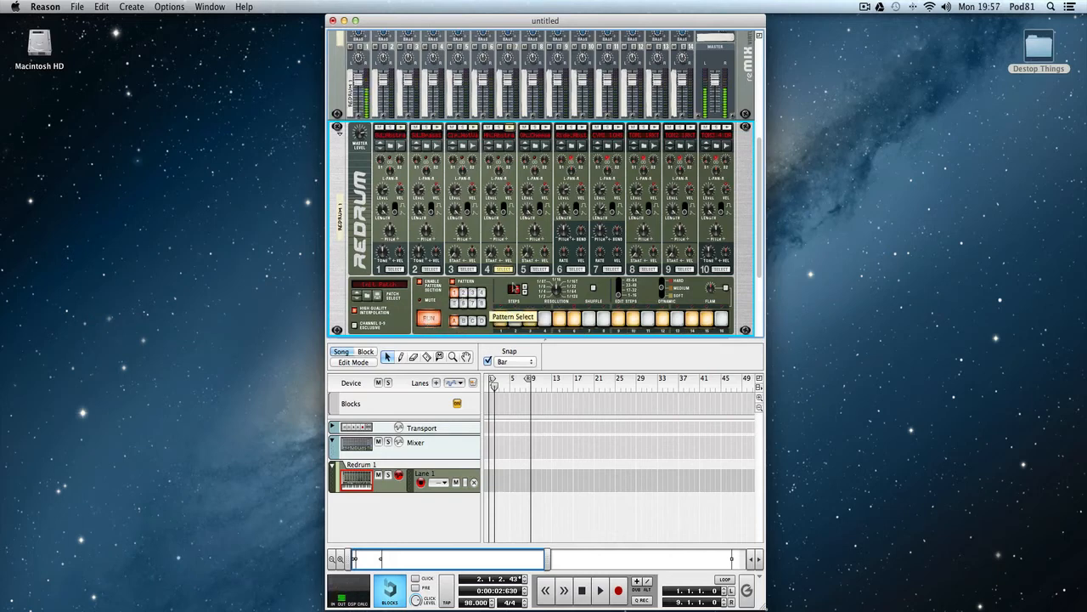
# Program hits on steps 3, 7 and 11 for drum channel 5.
pyautogui.click(542, 269)
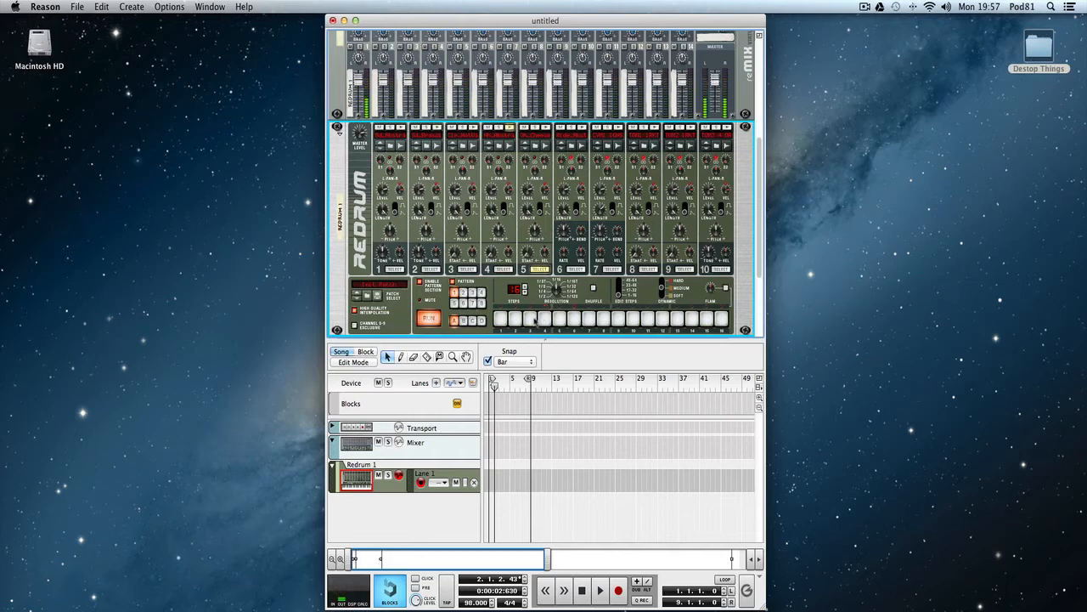
pyautogui.click(529, 318)
pyautogui.click(589, 319)
pyautogui.click(648, 318)
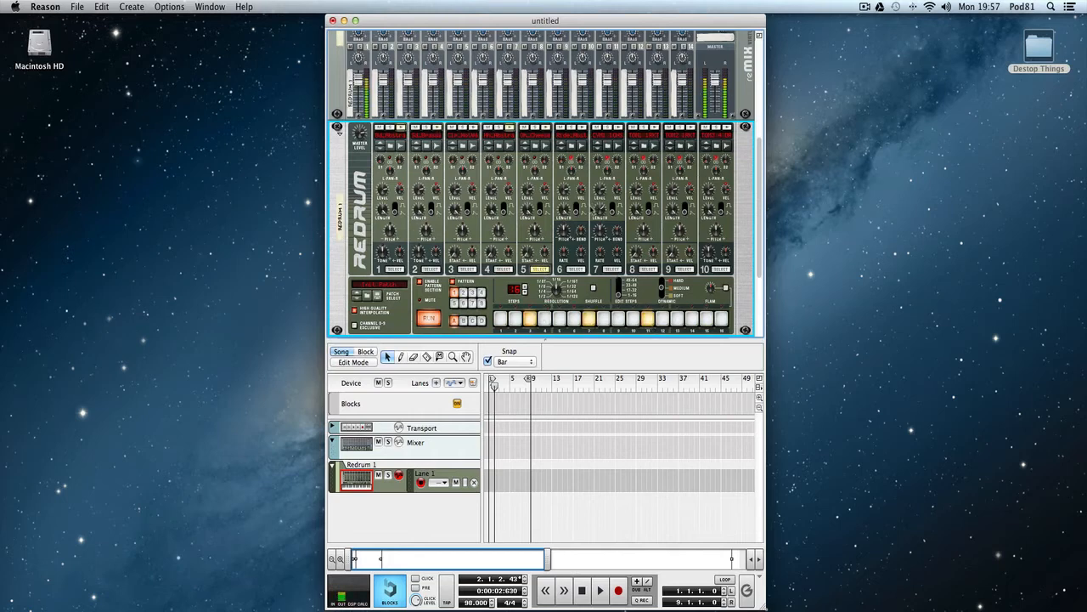
# Add a hit on step 14 for drum channel 6, and start and stop song playback.
pyautogui.click(577, 269)
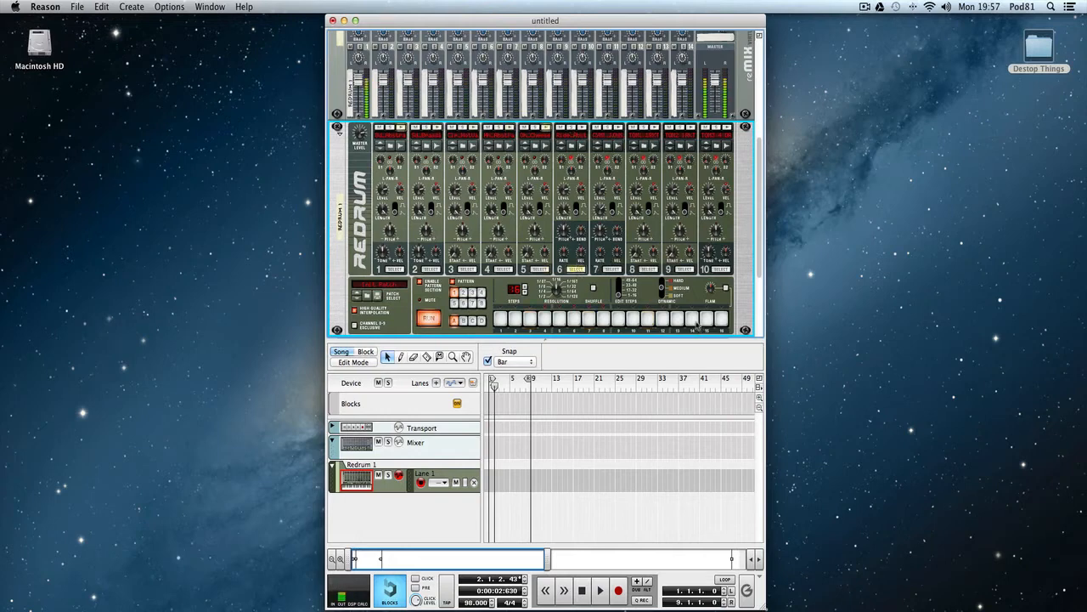
pyautogui.click(693, 321)
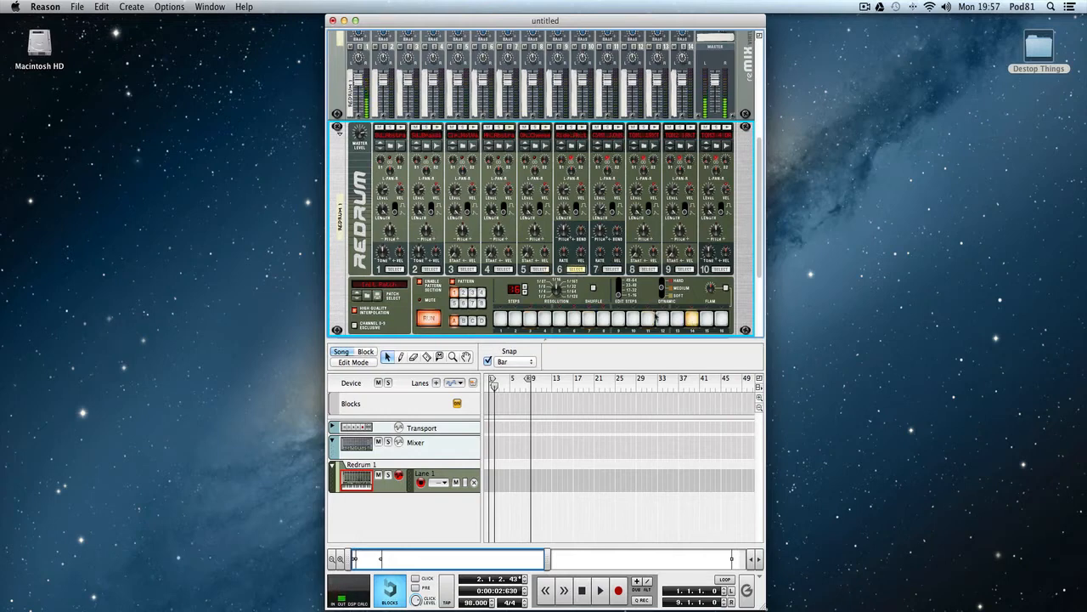
pyautogui.press('space')
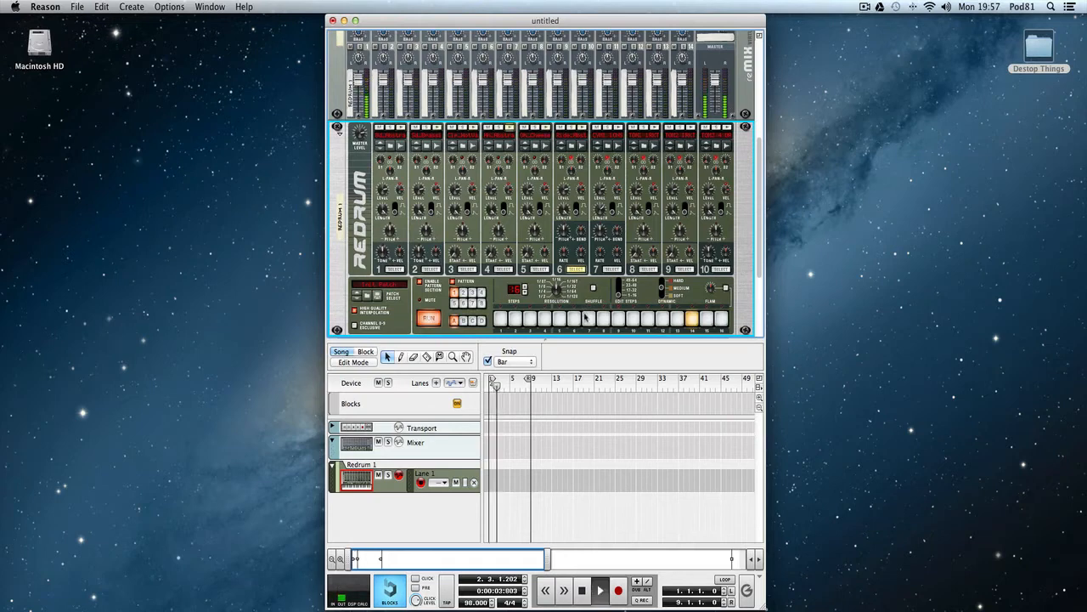
pyautogui.press('space')
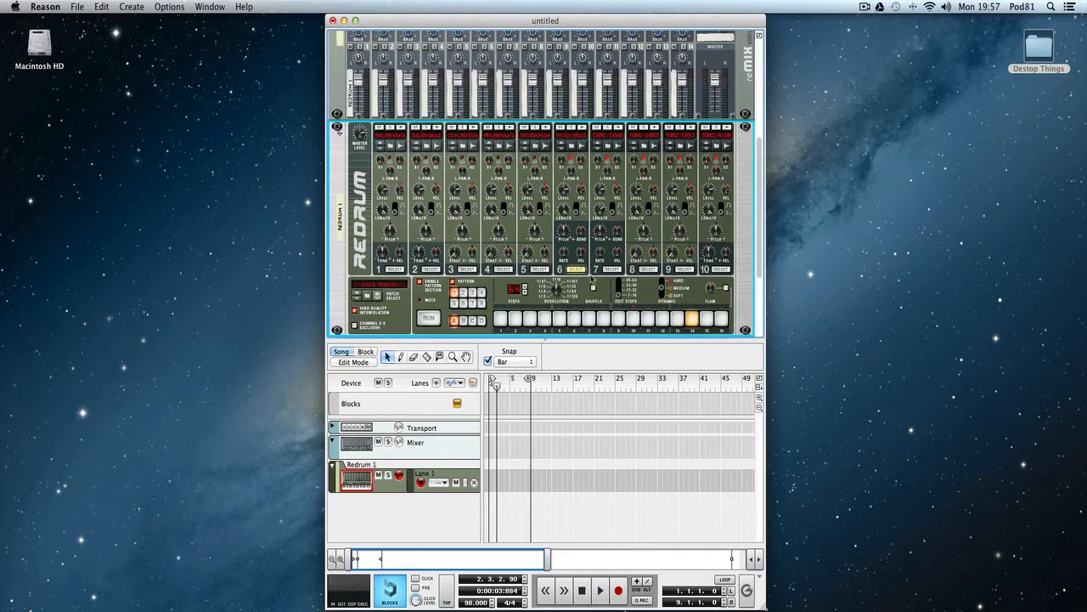
# Clear all hits from the Redrum pattern and run it with drum channel 1 selected.
pyautogui.rightClick(547, 327)
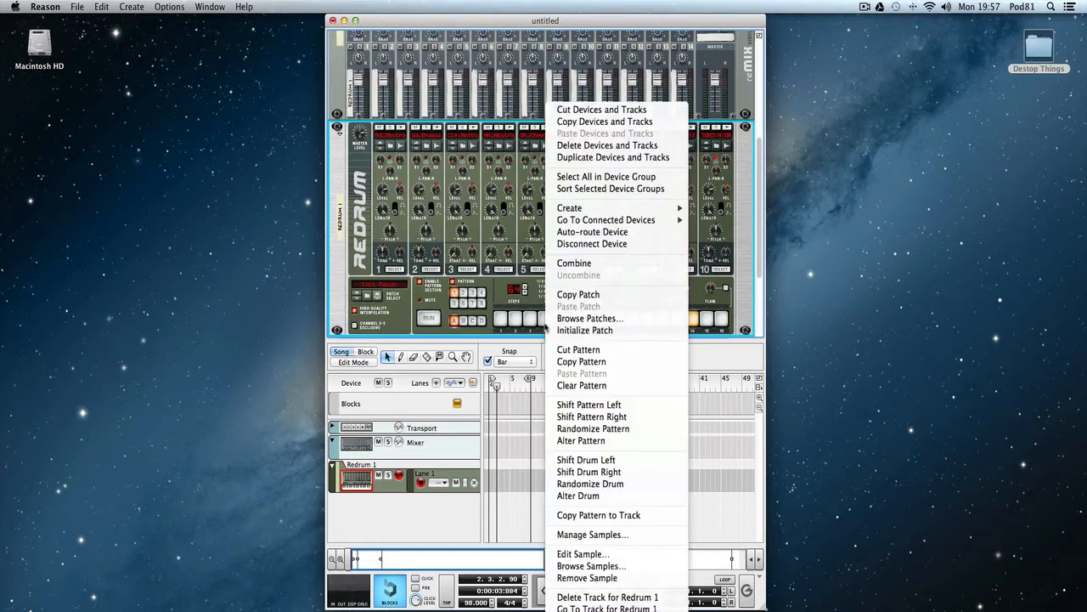
pyautogui.click(581, 385)
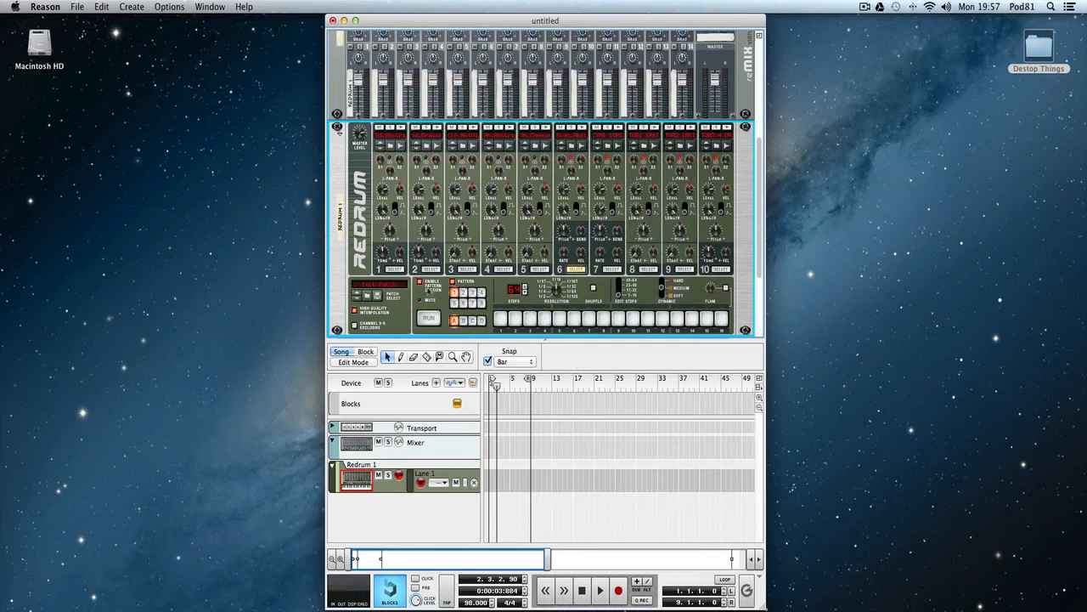
pyautogui.click(396, 270)
pyautogui.click(429, 319)
# Program steps 1–16 with bass drum hits on steps 1 and 11 for channel 1 and snare hits on steps 5 and 13 for channel 2.
pyautogui.click(501, 320)
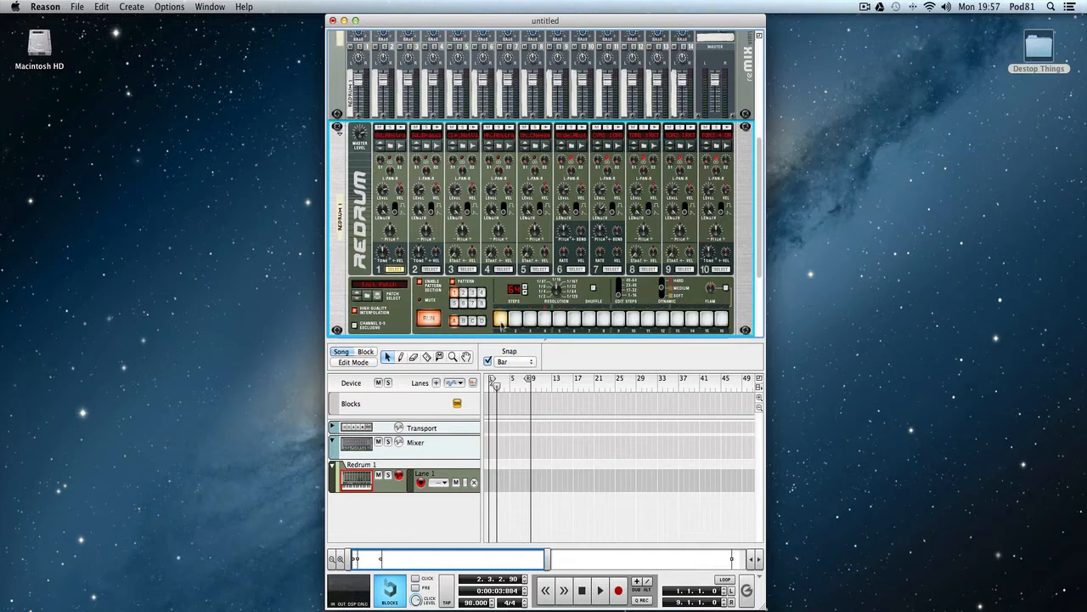
pyautogui.click(664, 288)
pyautogui.click(648, 319)
pyautogui.click(430, 270)
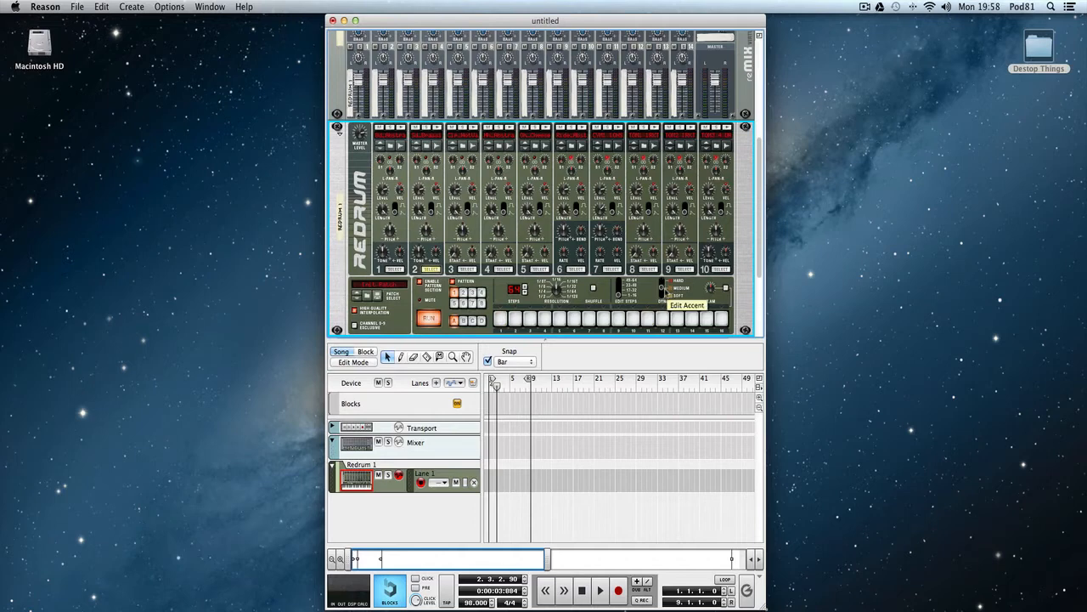
pyautogui.click(560, 319)
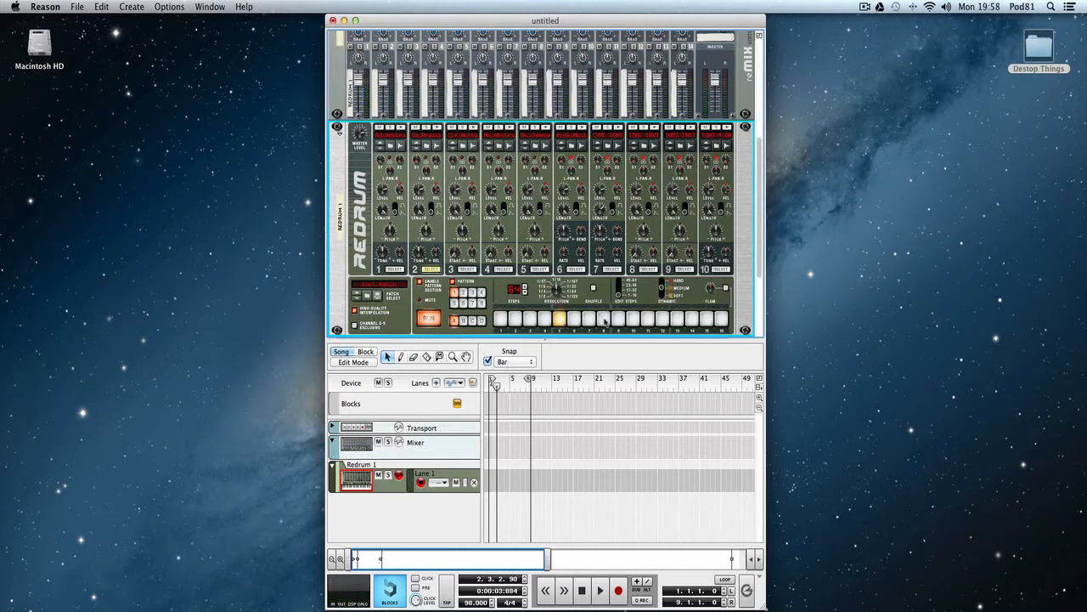
pyautogui.click(677, 320)
# In the 17–32 step range, add channel 1 hits at positions 1, 3, 10 and 11, and channel 2 hits at positions 5 and 13.
pyautogui.click(630, 295)
pyautogui.click(500, 318)
pyautogui.click(560, 318)
pyautogui.click(398, 270)
pyautogui.click(437, 271)
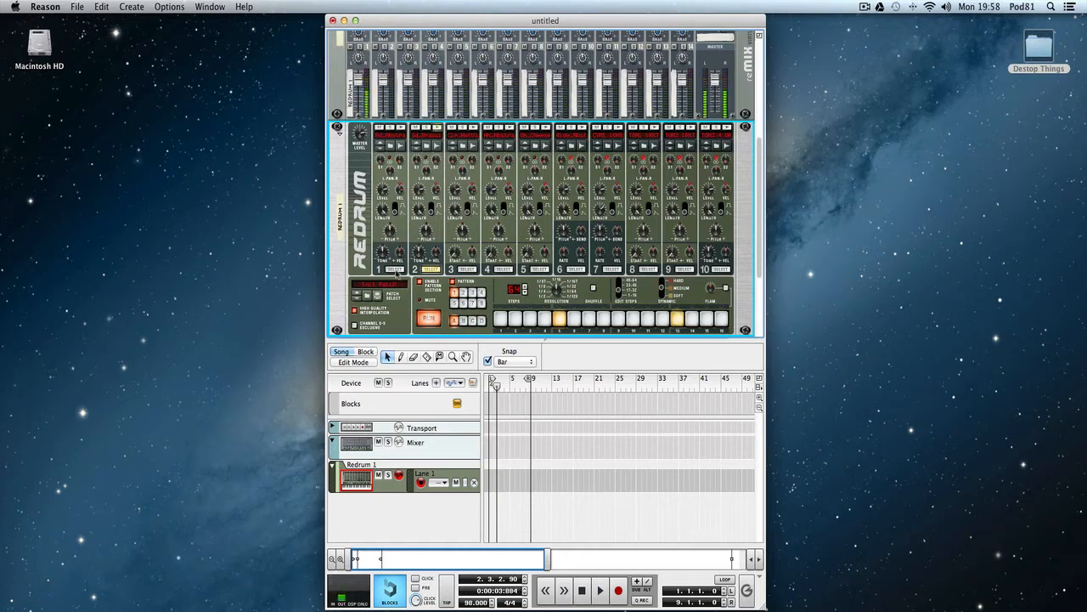
pyautogui.click(633, 319)
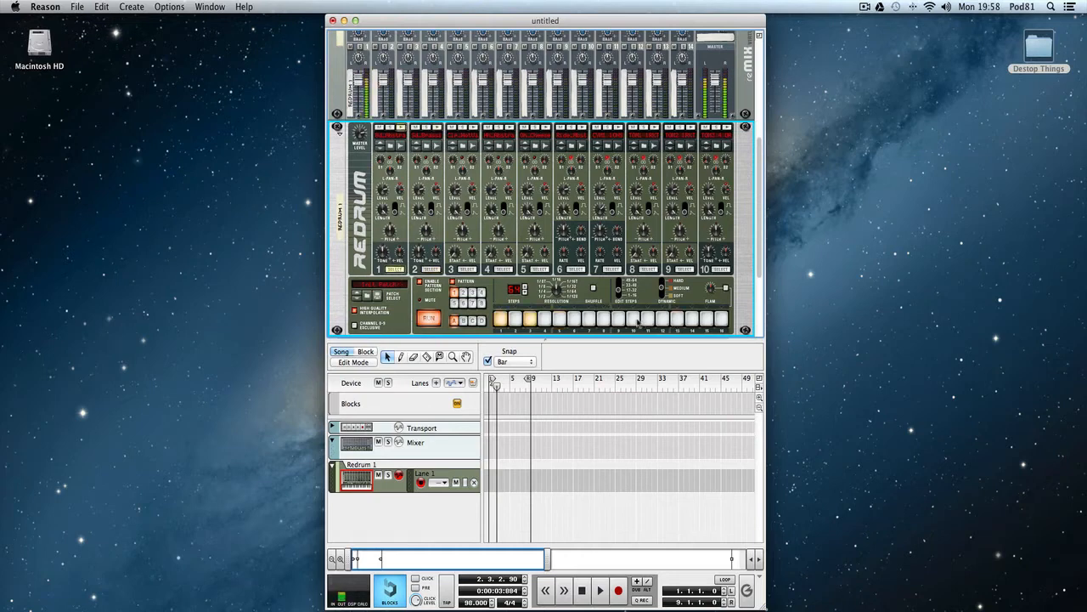
pyautogui.click(647, 318)
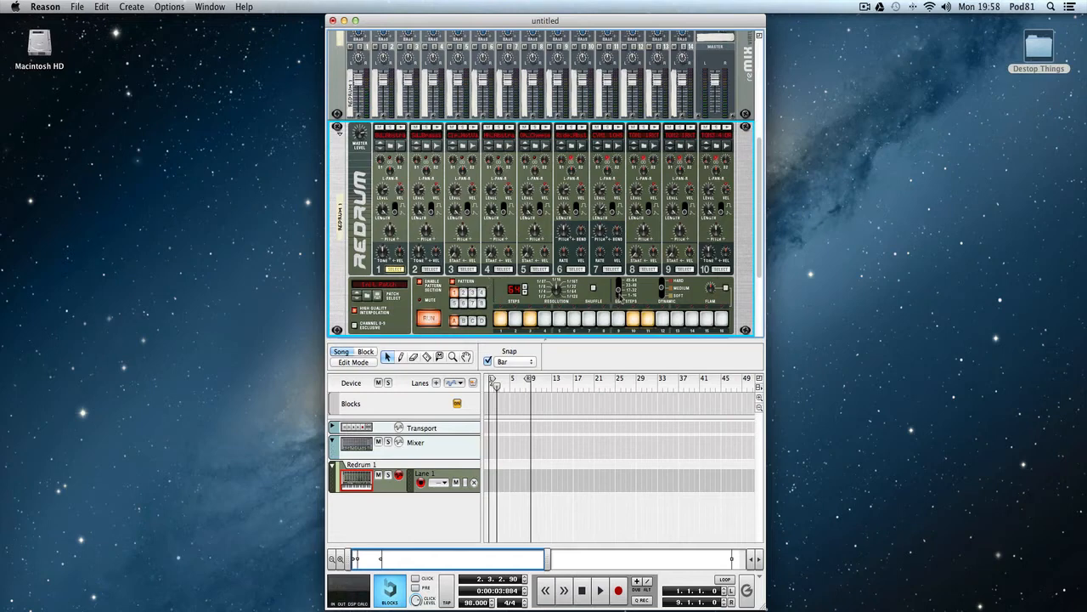
# In the 33–48 step range, add channel 1 hits at positions 1 and 11, and channel 2 hits at positions 5 and 13.
pyautogui.click(621, 293)
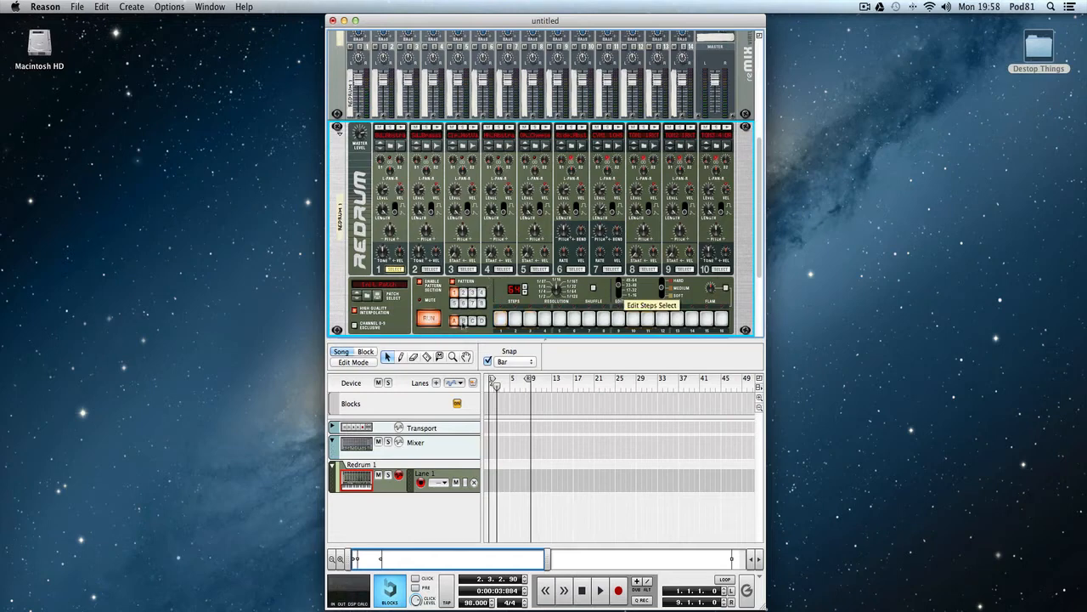
pyautogui.click(502, 319)
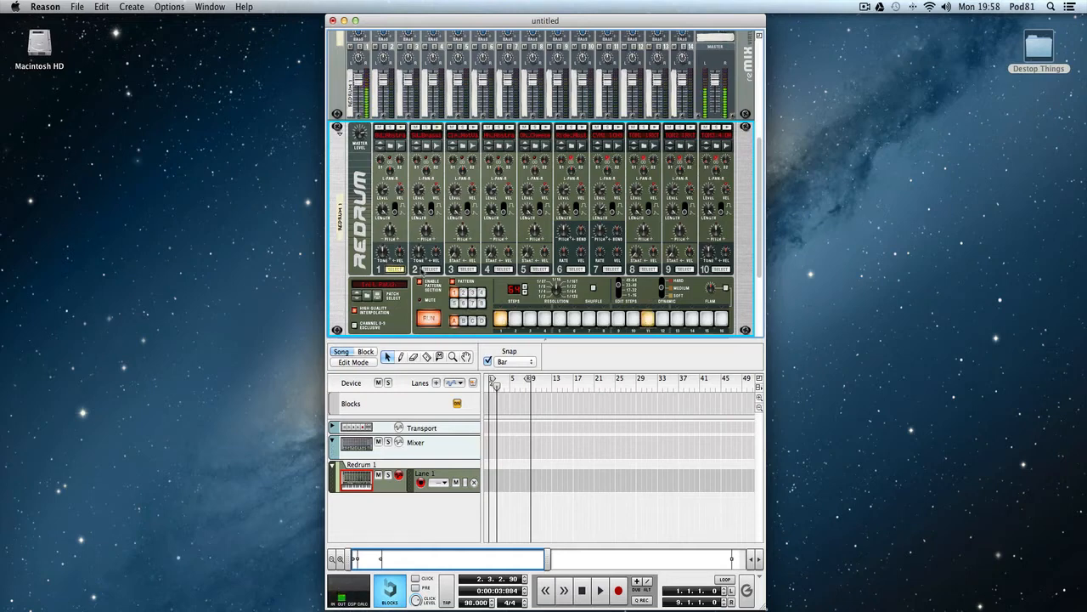
pyautogui.click(430, 269)
pyautogui.click(559, 319)
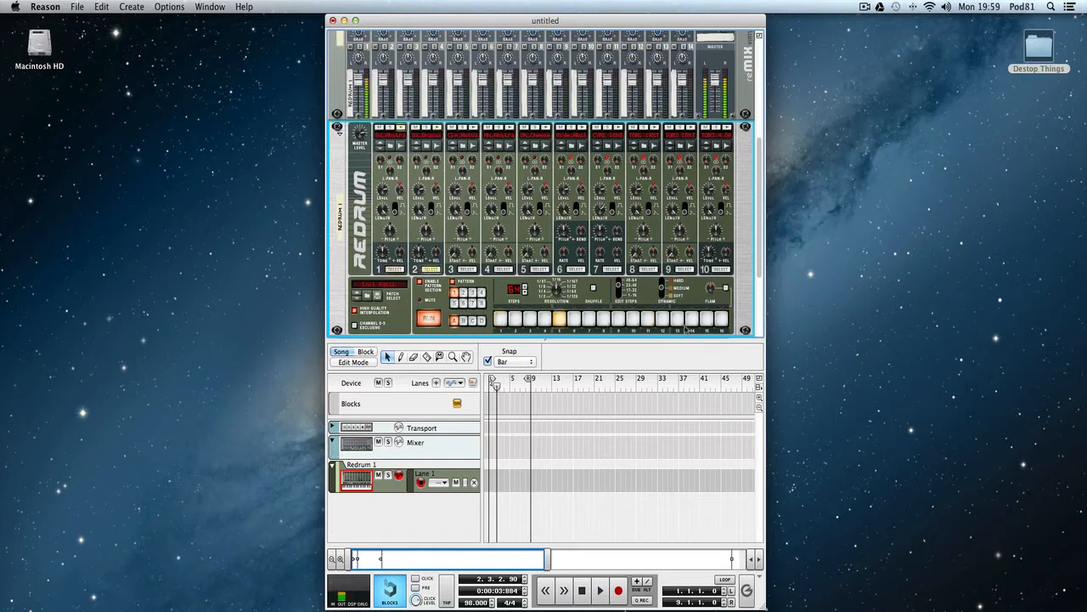
pyautogui.click(677, 319)
# Set channel 1's hit at position 1 to hard dynamics and check the hits of channels 1 and 2 across the step ranges.
pyautogui.click(395, 269)
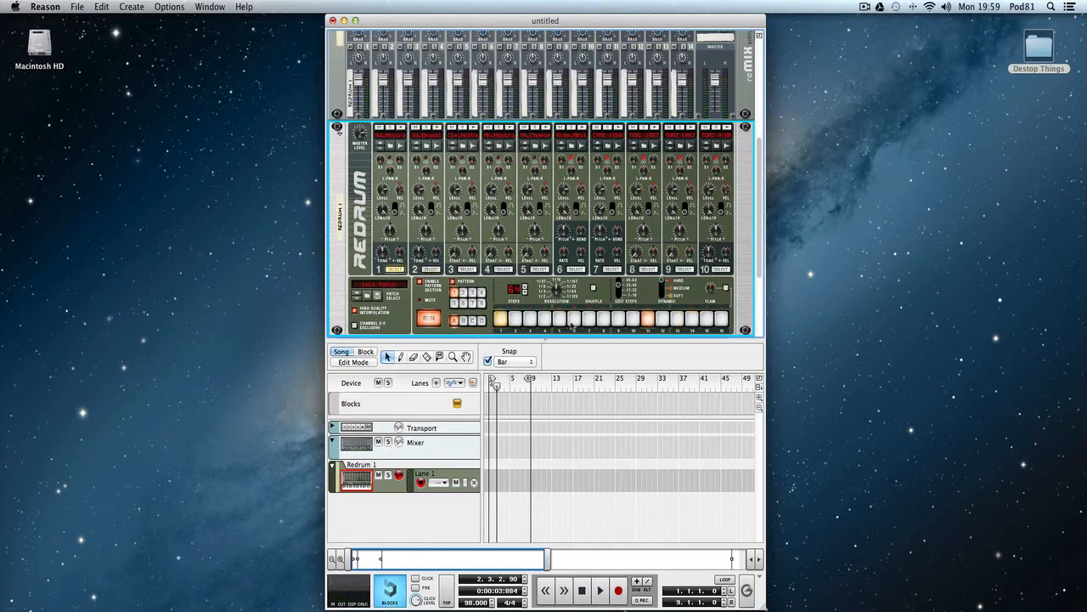
pyautogui.click(502, 318)
pyautogui.click(619, 294)
pyautogui.click(431, 268)
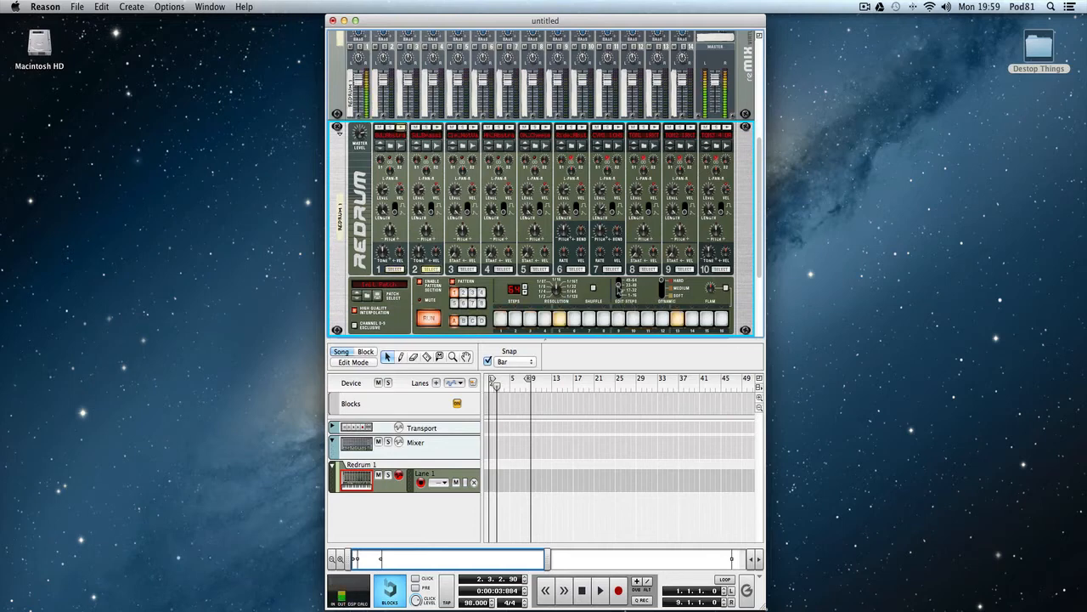
# In the 49–64 step range, add hard bass drum hits at positions 1, 3 and 4 for channel 1.
pyautogui.click(625, 289)
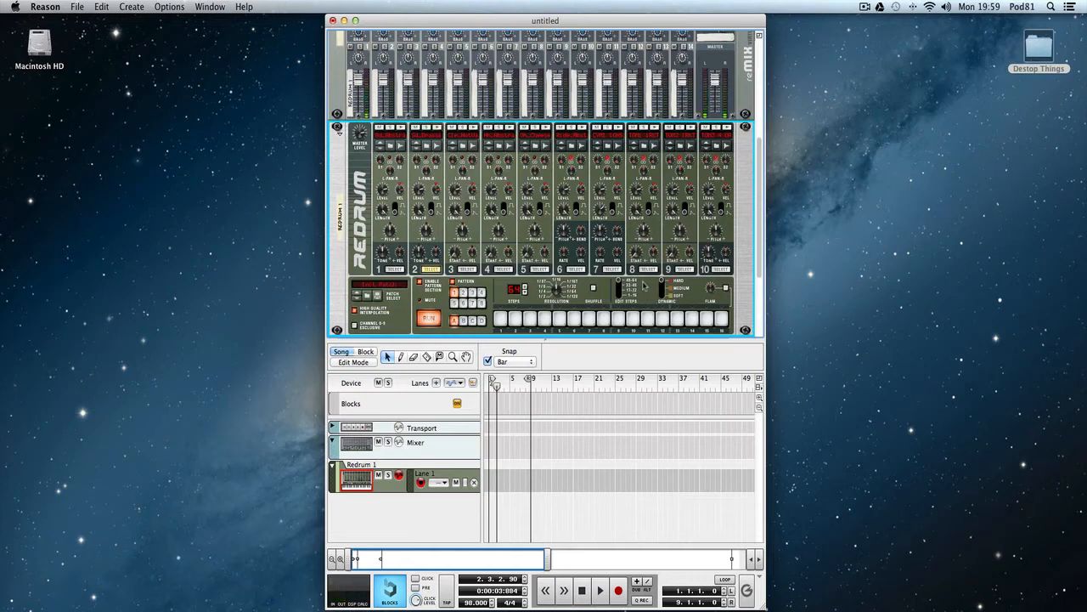
pyautogui.click(396, 268)
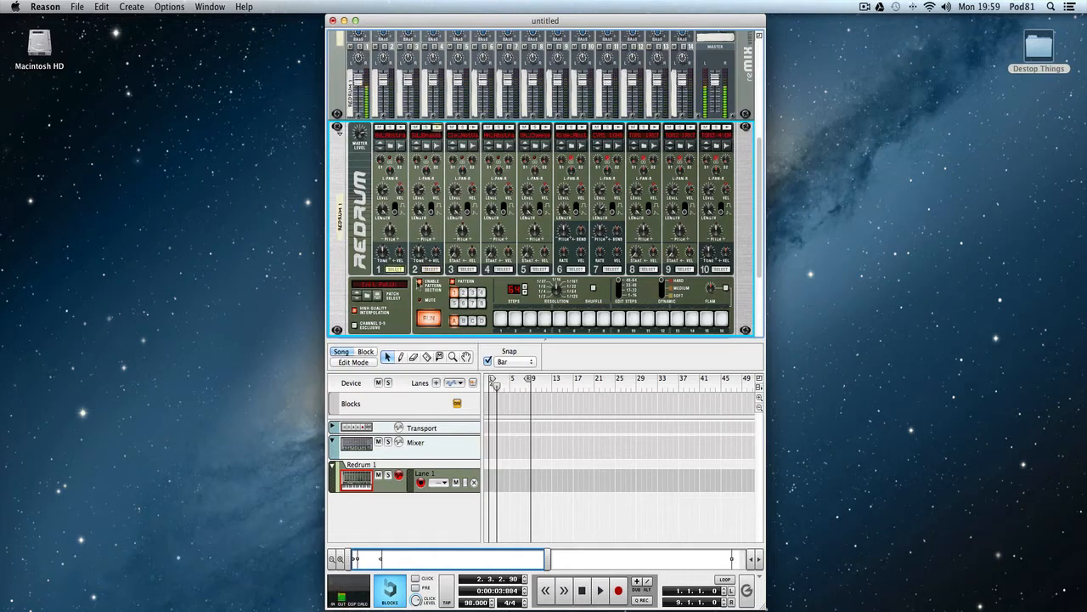
pyautogui.click(500, 319)
pyautogui.click(530, 319)
pyautogui.click(530, 320)
pyautogui.click(530, 320)
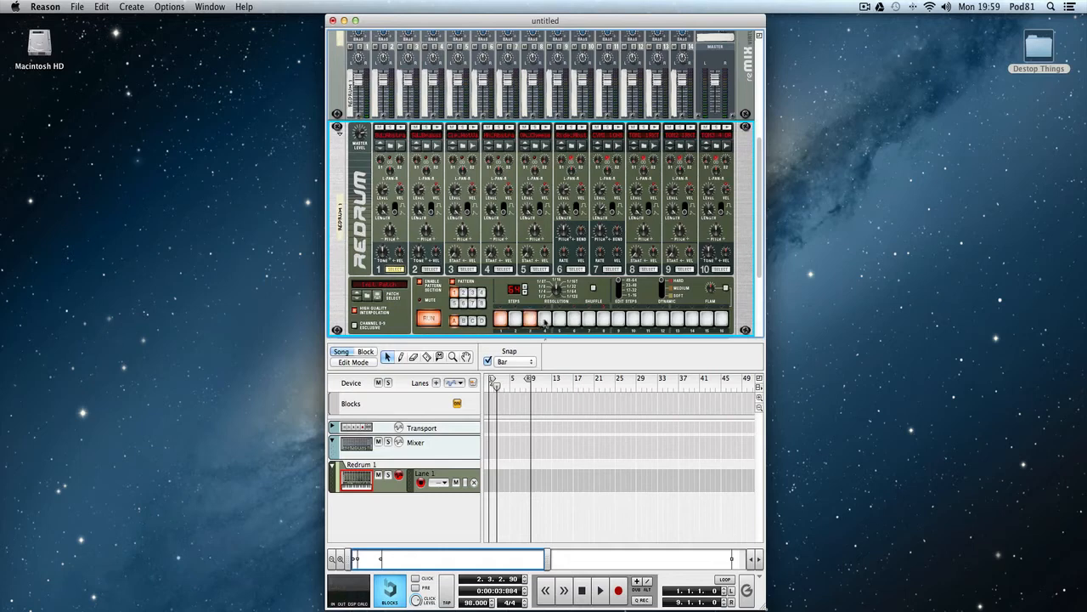
pyautogui.click(543, 321)
# Set channel 1's third-position hit to medium, and add a hard hit at position 11 and medium hits at positions 10 and 15.
pyautogui.click(662, 290)
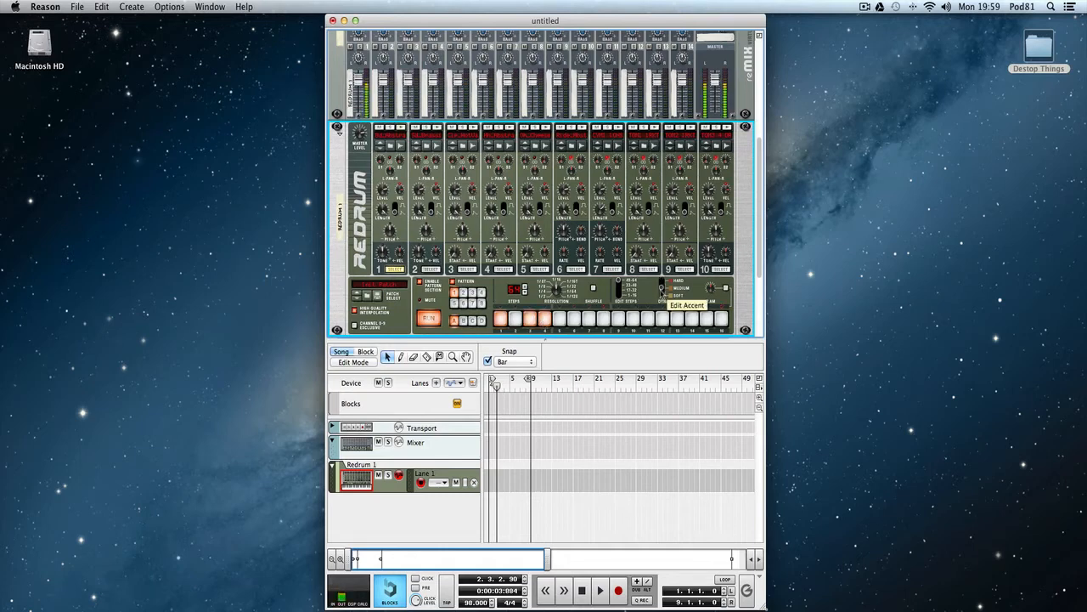
pyautogui.click(531, 320)
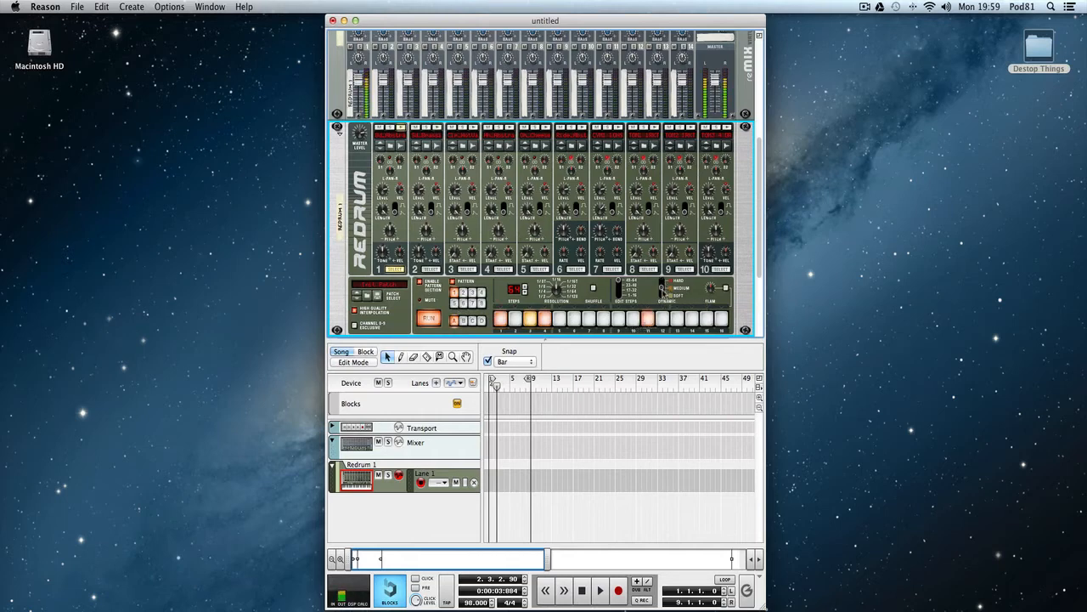
pyautogui.click(646, 321)
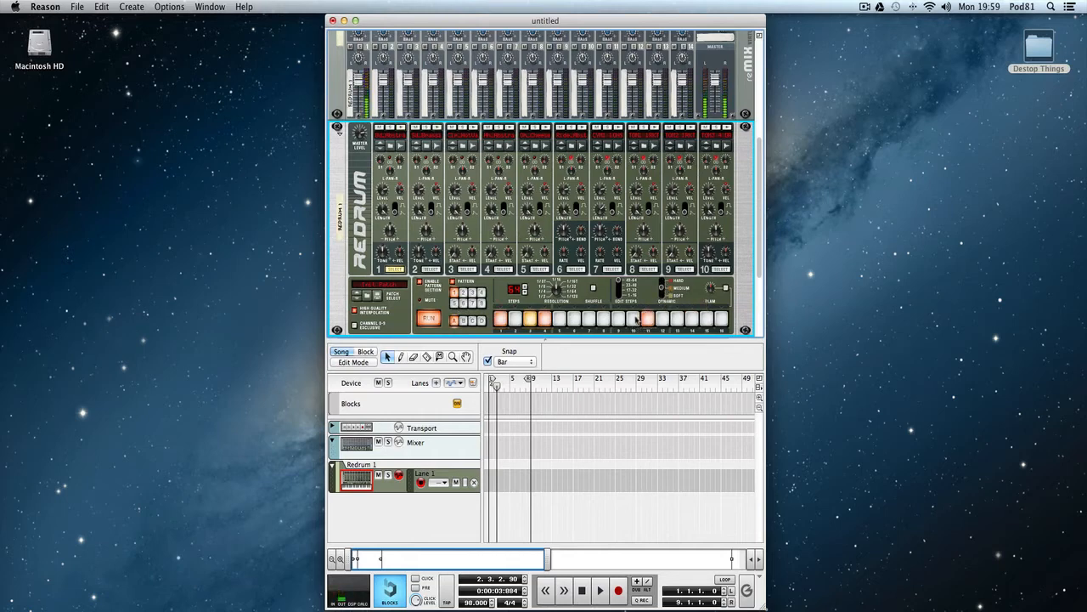
pyautogui.click(706, 319)
# Add snare hits at positions 5 and 13 of the 49–64 step range for channel 2.
pyautogui.click(431, 268)
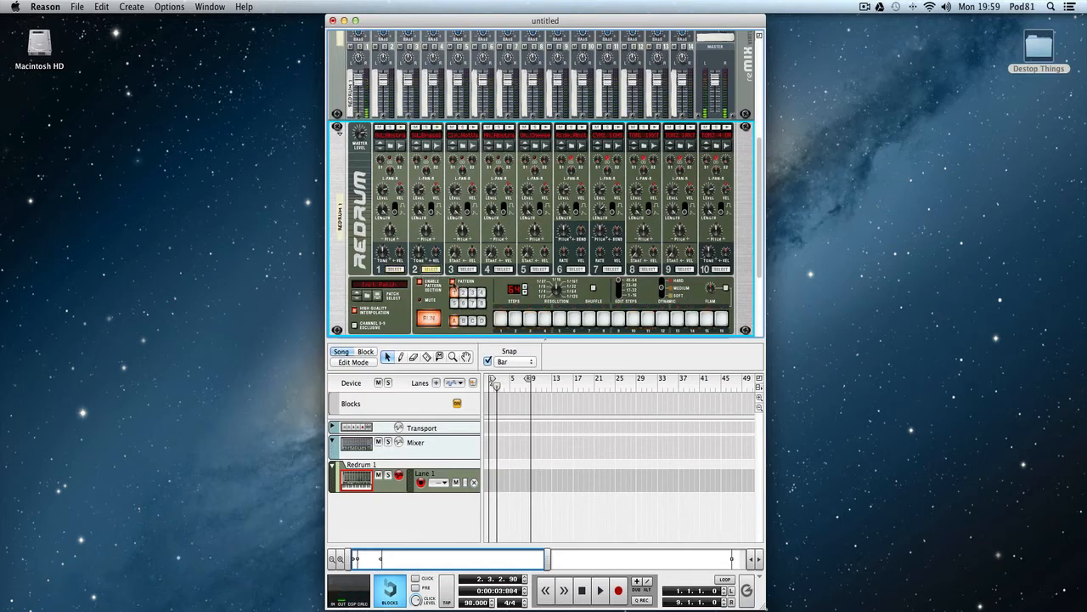
pyautogui.click(559, 319)
pyautogui.click(677, 319)
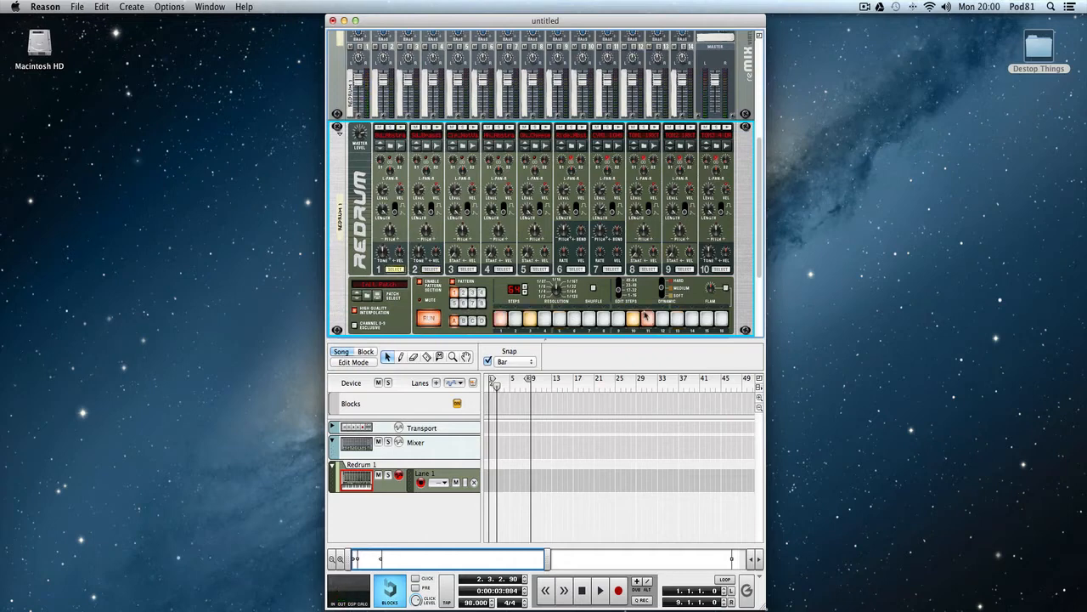
# Add a medium channel 1 hit at position 14 and medium channel 2 hits at positions 15 and 16.
pyautogui.click(693, 319)
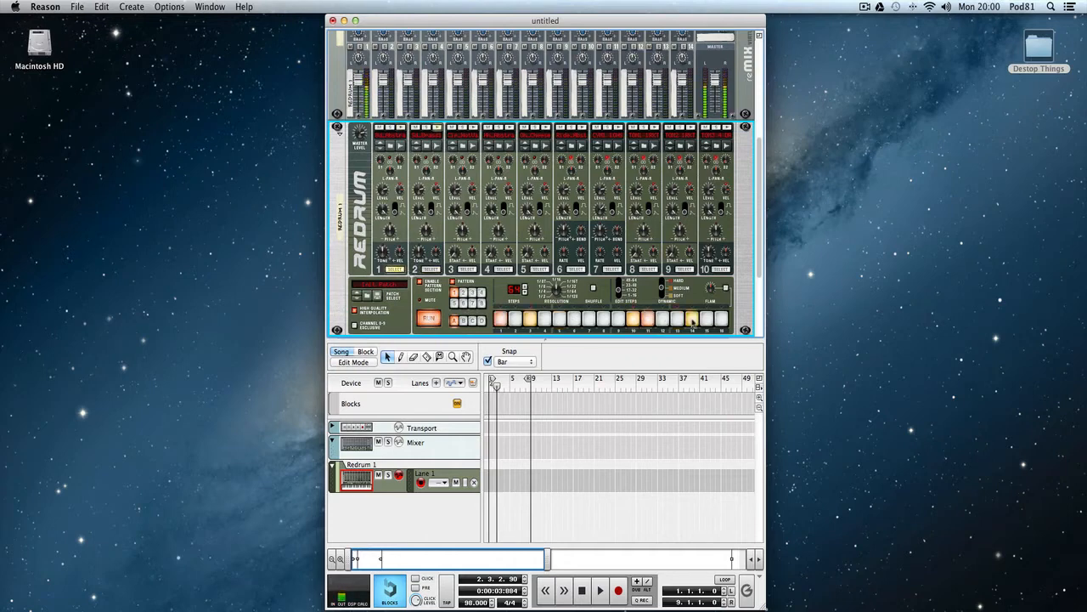
pyautogui.click(431, 270)
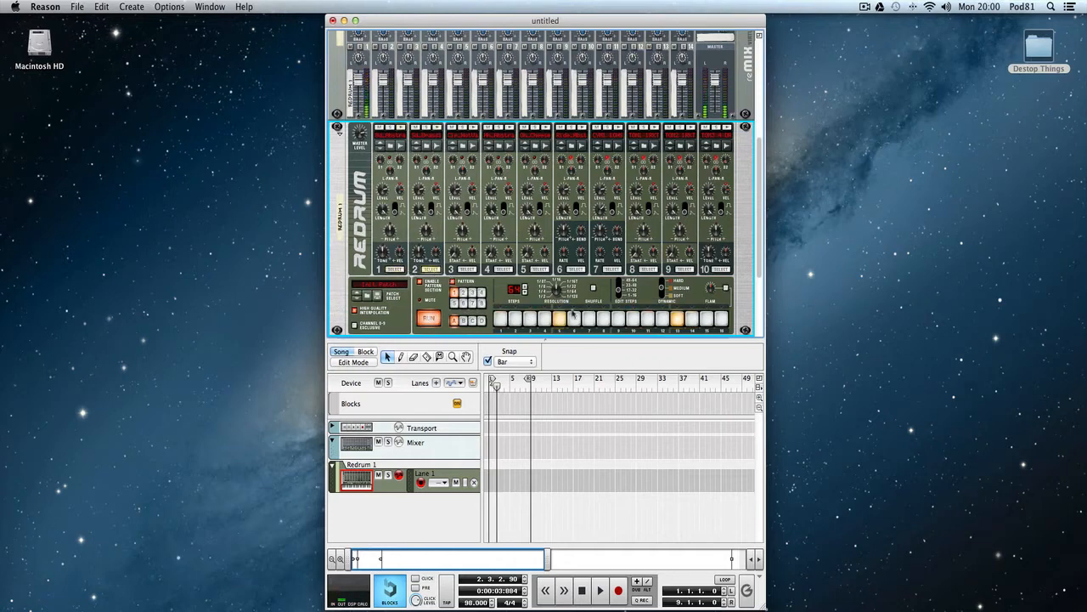
pyautogui.click(706, 321)
pyautogui.click(721, 319)
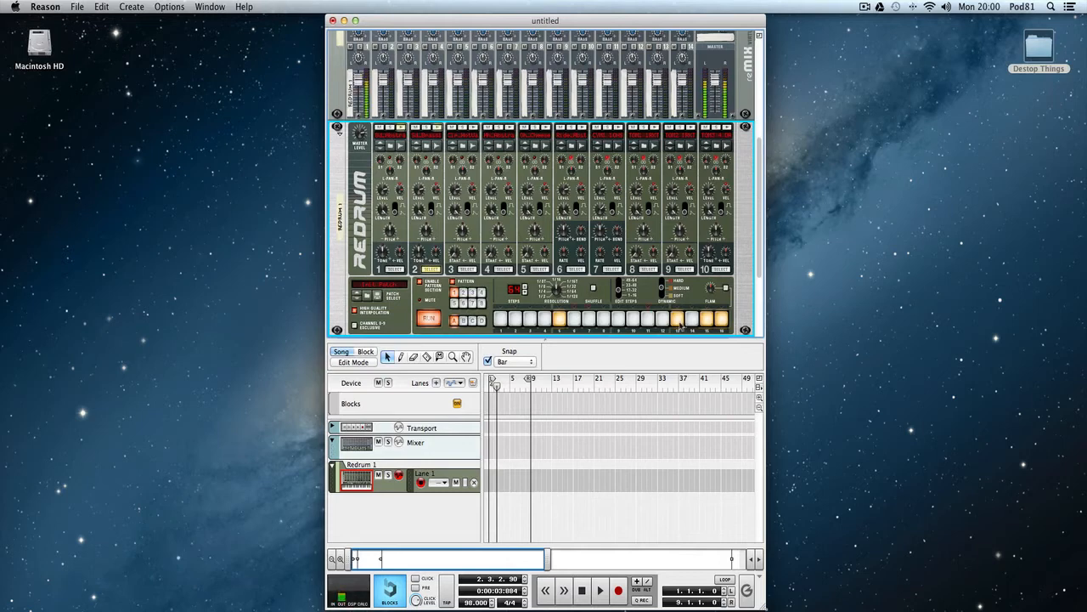
# Select channel 8 for step editing in the 49–64 step range.
pyautogui.click(482, 292)
pyautogui.click(649, 269)
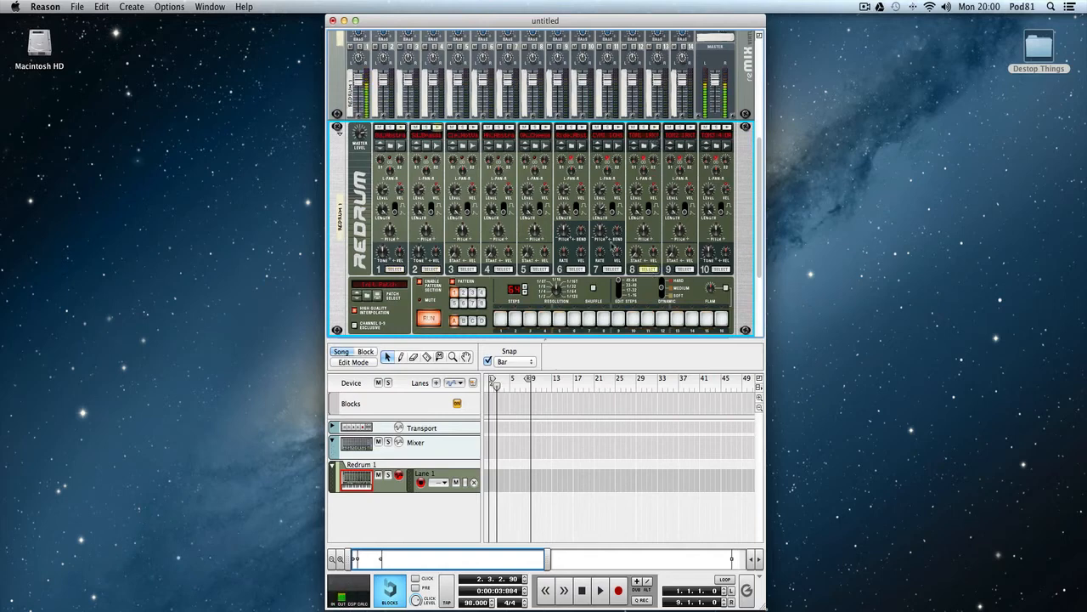
pyautogui.moveTo(500, 320); pyautogui.dragTo(546, 320)
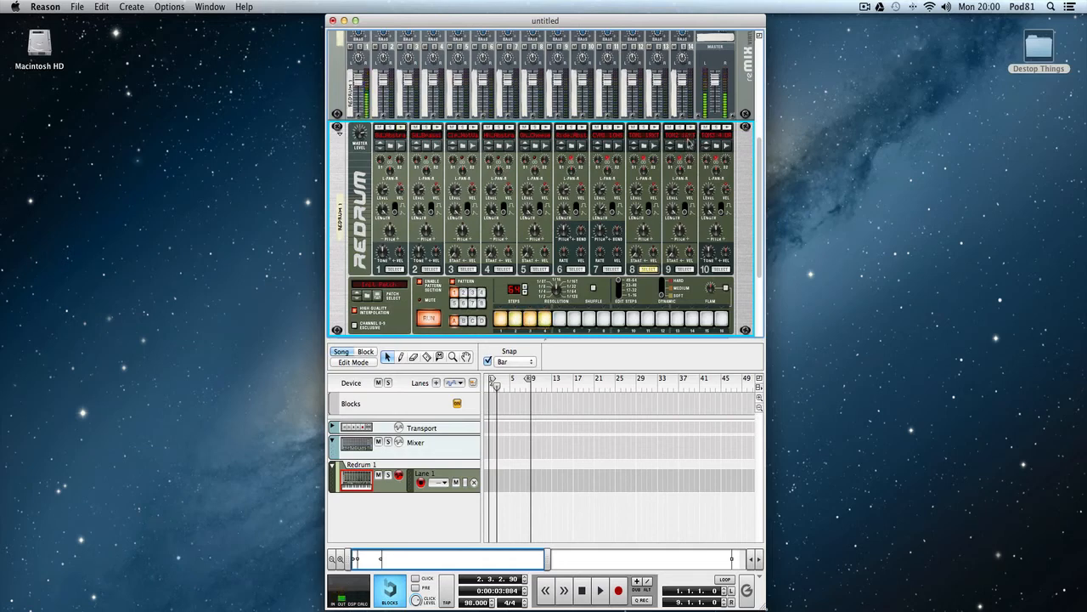
pyautogui.click(544, 318)
pyautogui.click(515, 319)
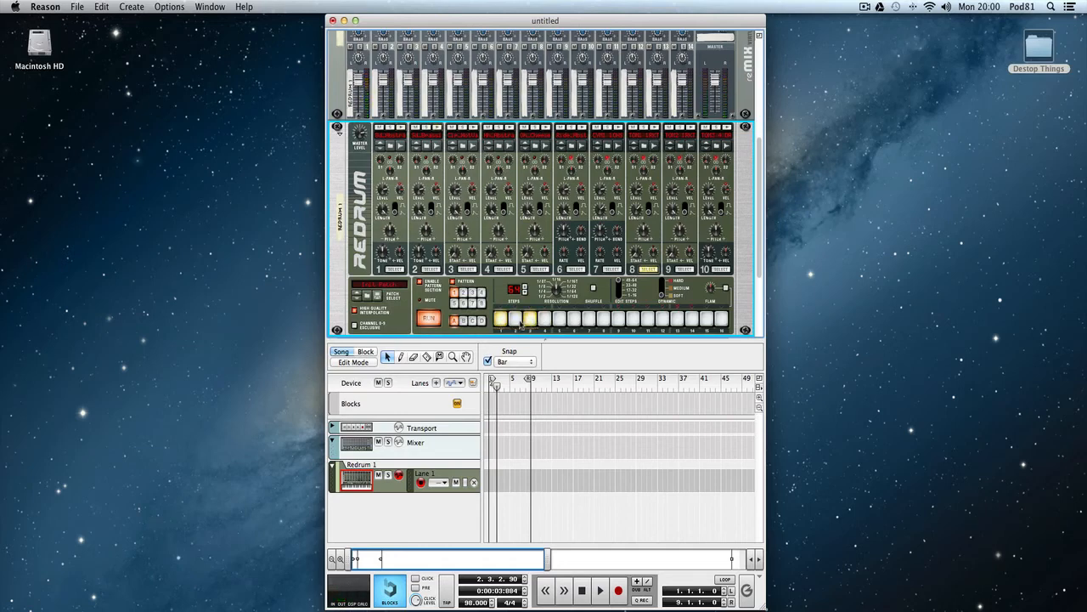
pyautogui.click(529, 320)
pyautogui.click(503, 320)
# Add channel 8 tom hits at positions 5, 6, 7 and 8 of the 49–64 step range.
pyautogui.click(559, 319)
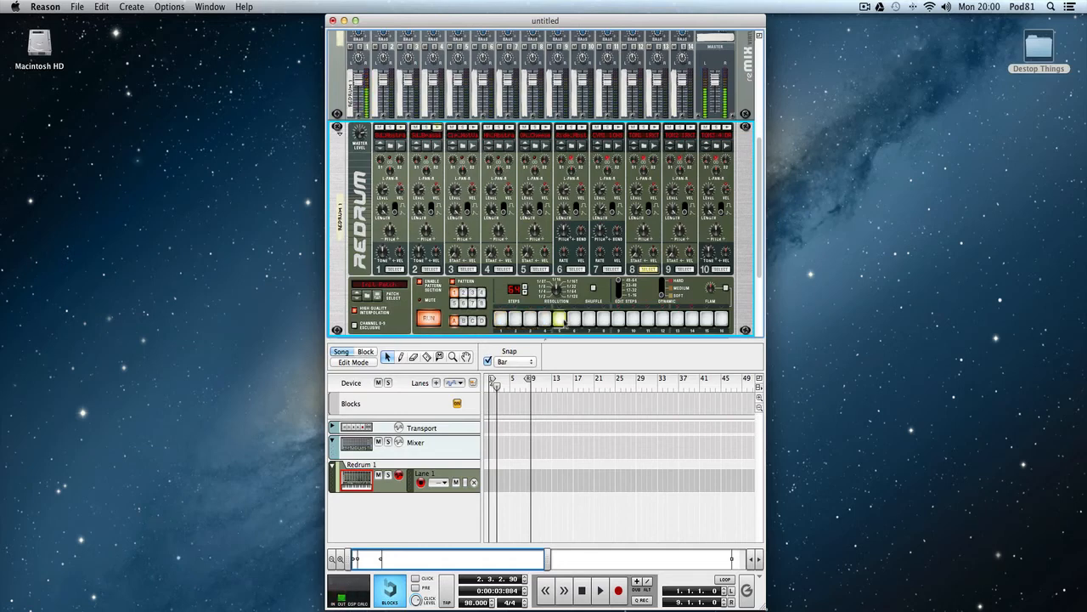
pyautogui.click(589, 320)
pyautogui.click(573, 320)
pyautogui.click(603, 320)
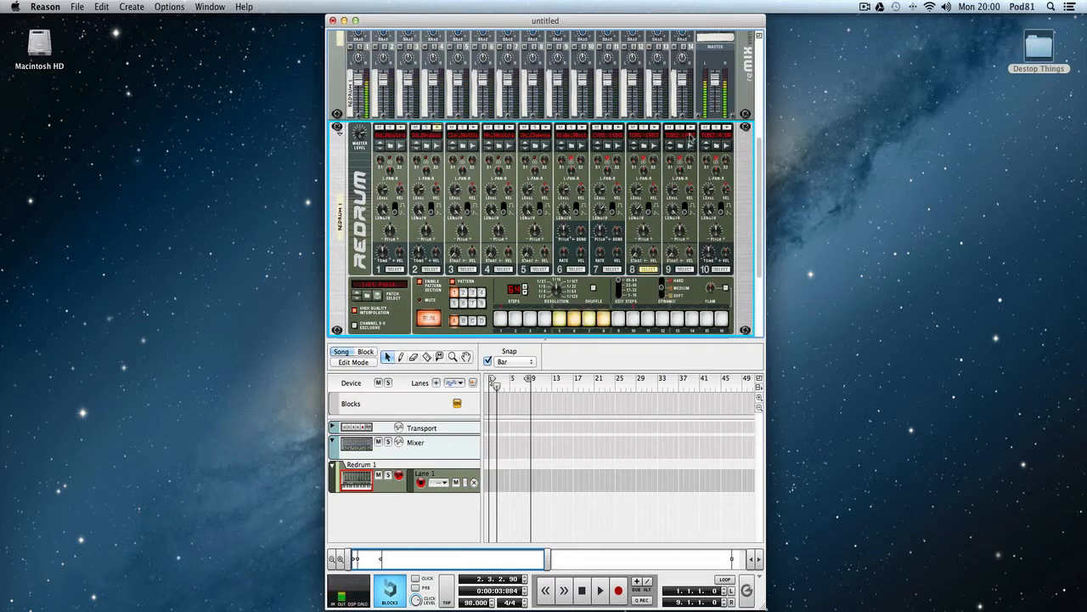
# Continue the tom fill with channel 9 hits at positions 9, 10, 11 and 12 of the 49–64 range.
pyautogui.click(682, 269)
pyautogui.click(618, 319)
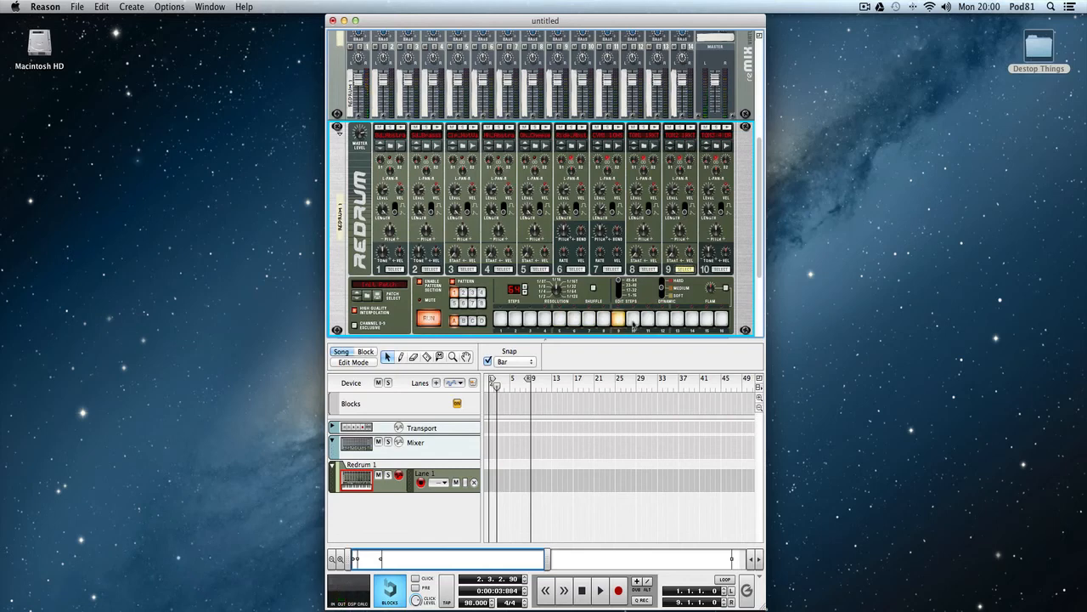
pyautogui.click(633, 319)
pyautogui.click(647, 320)
pyautogui.click(662, 319)
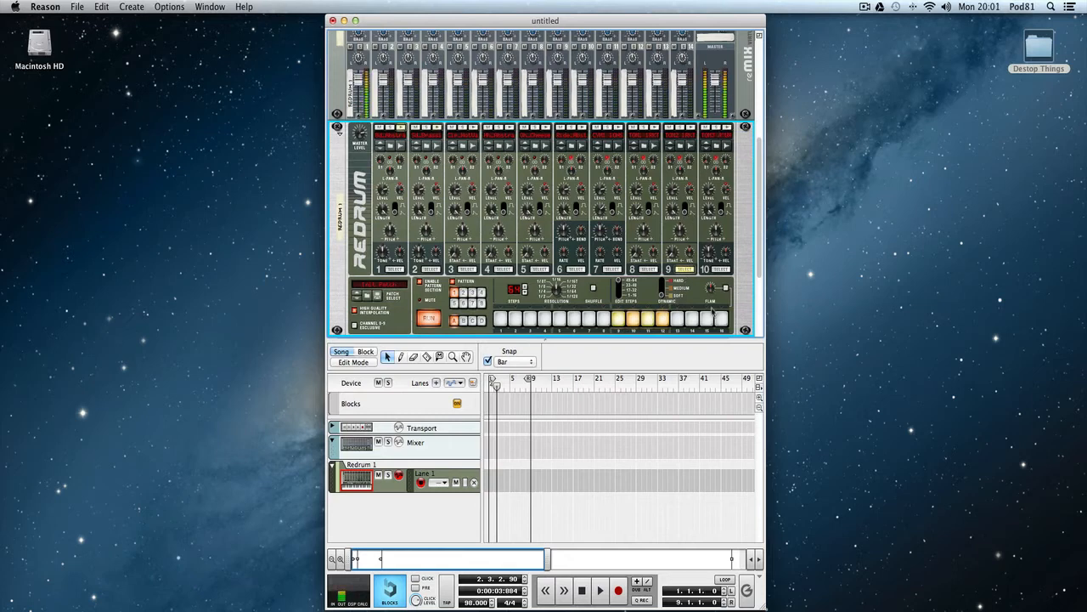
# Complete the tom fill with channel 10 hits at positions 13, 14, 15 and 16 of the 49–64 range.
pyautogui.click(720, 269)
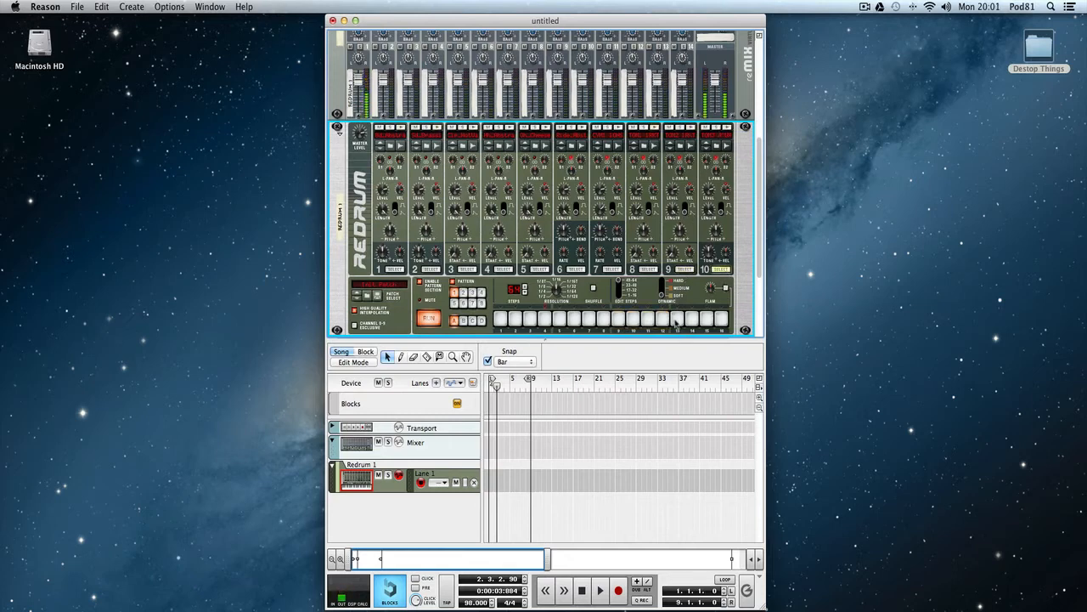
pyautogui.click(677, 320)
pyautogui.click(691, 320)
pyautogui.click(707, 319)
pyautogui.click(721, 320)
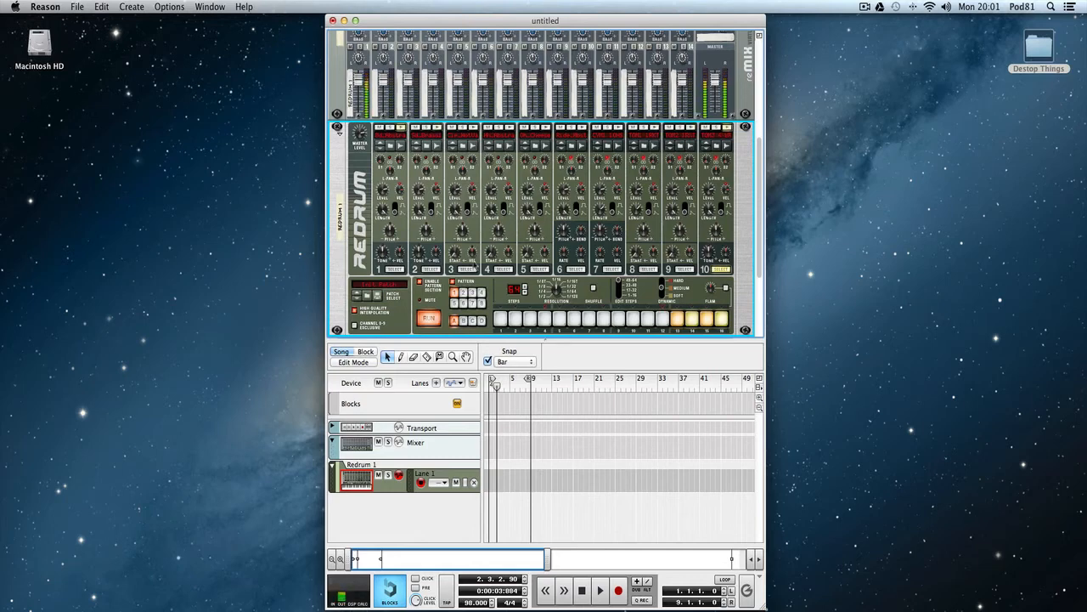
# Leave the 49–64 step range and add a channel 3 hit at position 13.
pyautogui.click(395, 268)
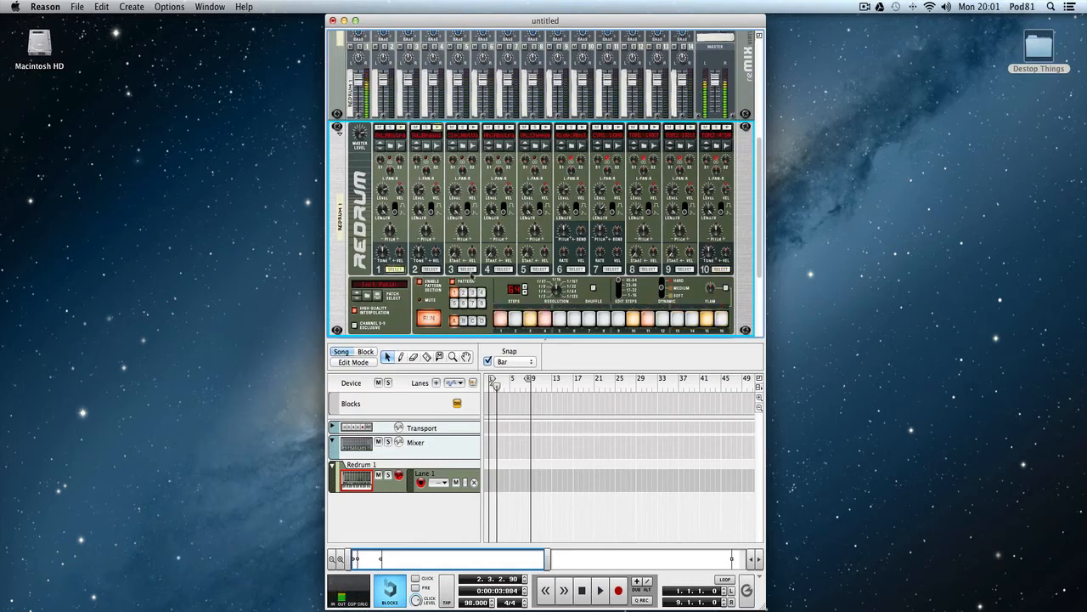
pyautogui.click(619, 291)
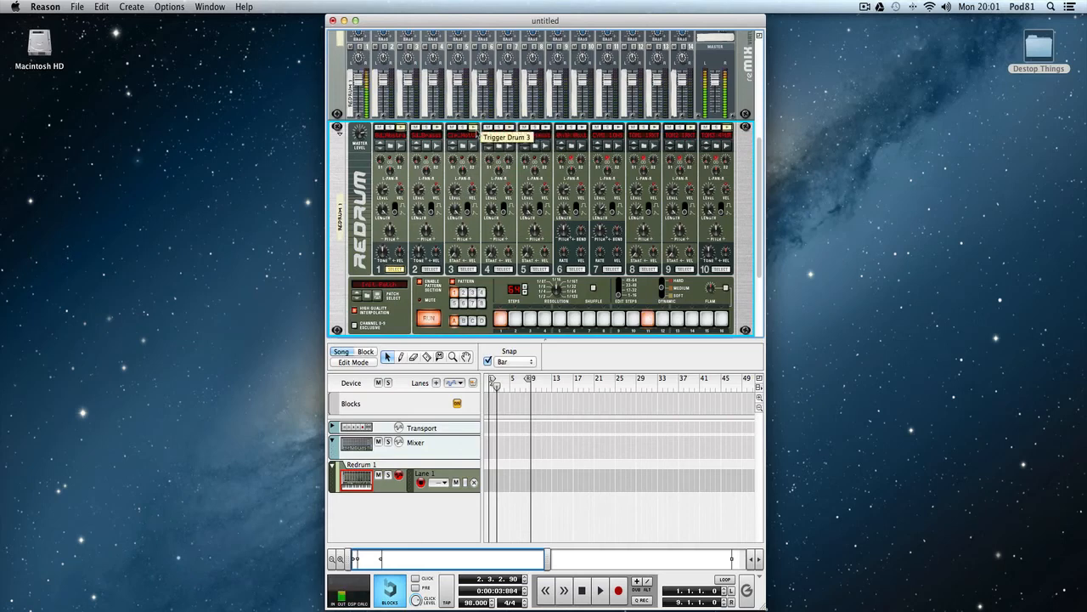
pyautogui.click(467, 269)
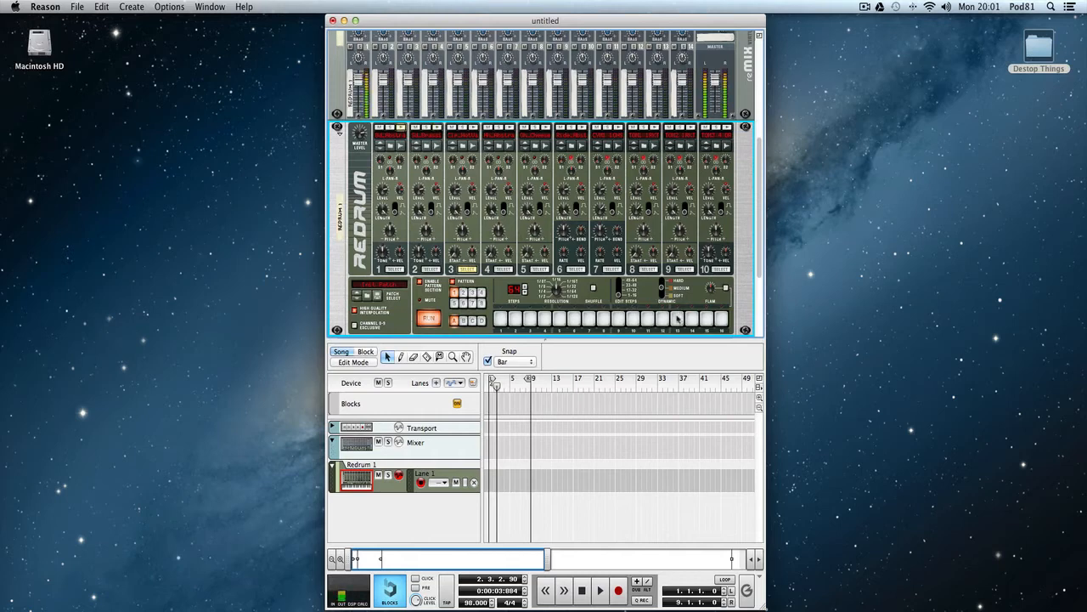
pyautogui.click(677, 320)
# In the 1–16 step range, add medium channel 4 hits at positions 1, 3, 4, 5, 7, 8, 10, 14 and 15.
pyautogui.click(504, 269)
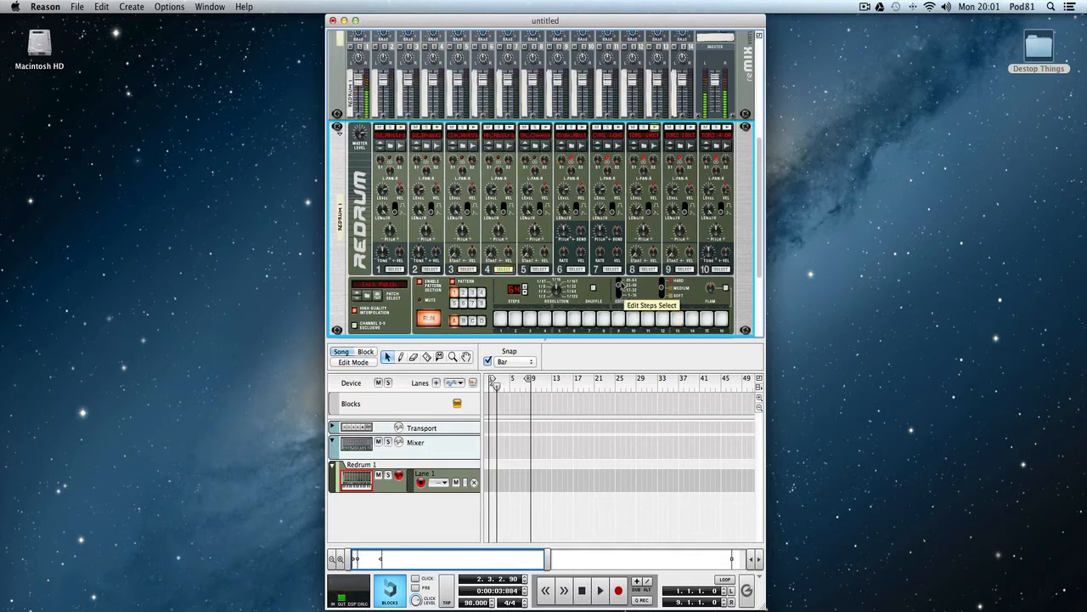
pyautogui.moveTo(619, 282); pyautogui.dragTo(621, 300)
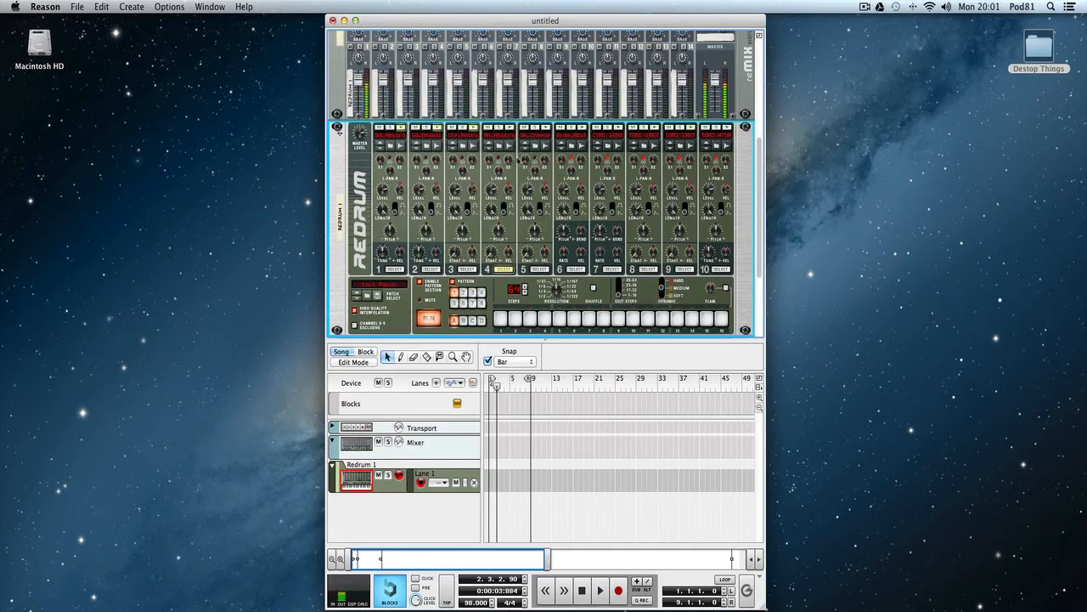
pyautogui.click(501, 319)
pyautogui.click(529, 320)
pyautogui.click(545, 319)
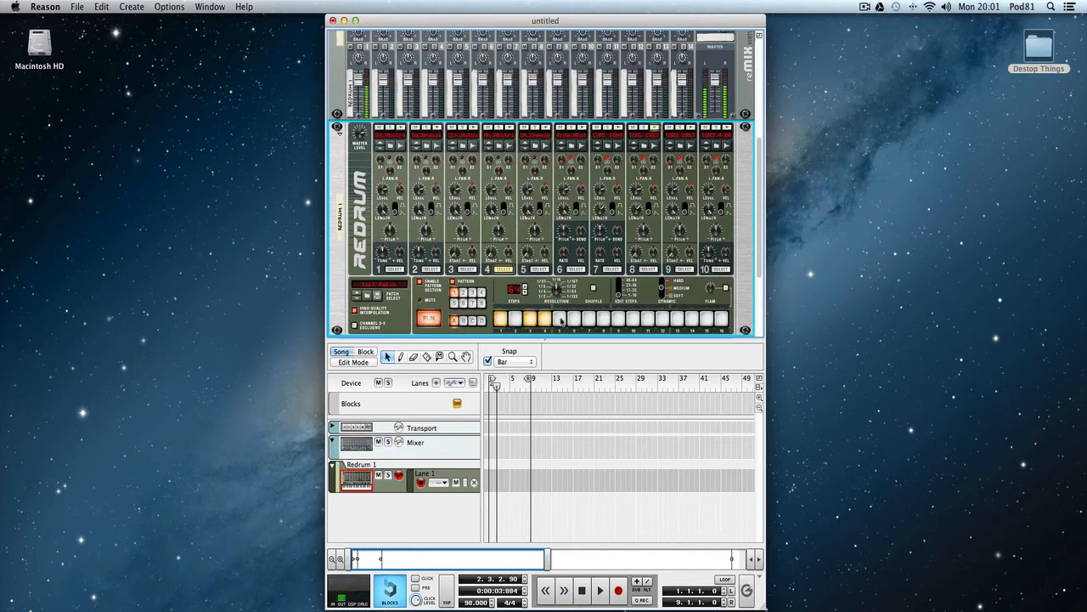
pyautogui.click(559, 319)
pyautogui.click(589, 319)
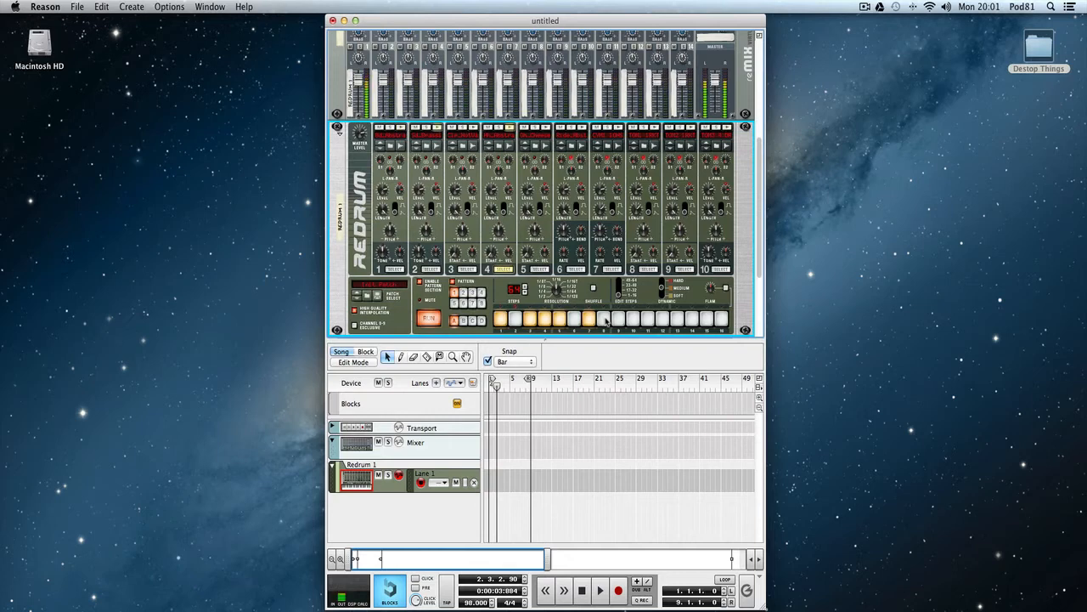
pyautogui.click(604, 319)
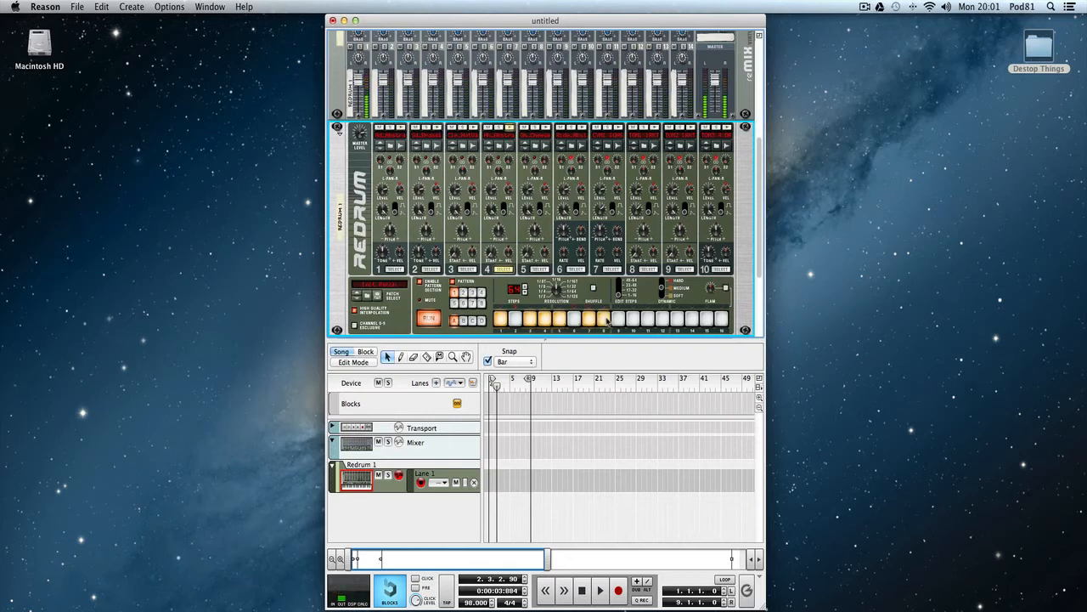
pyautogui.click(692, 319)
pyautogui.click(707, 319)
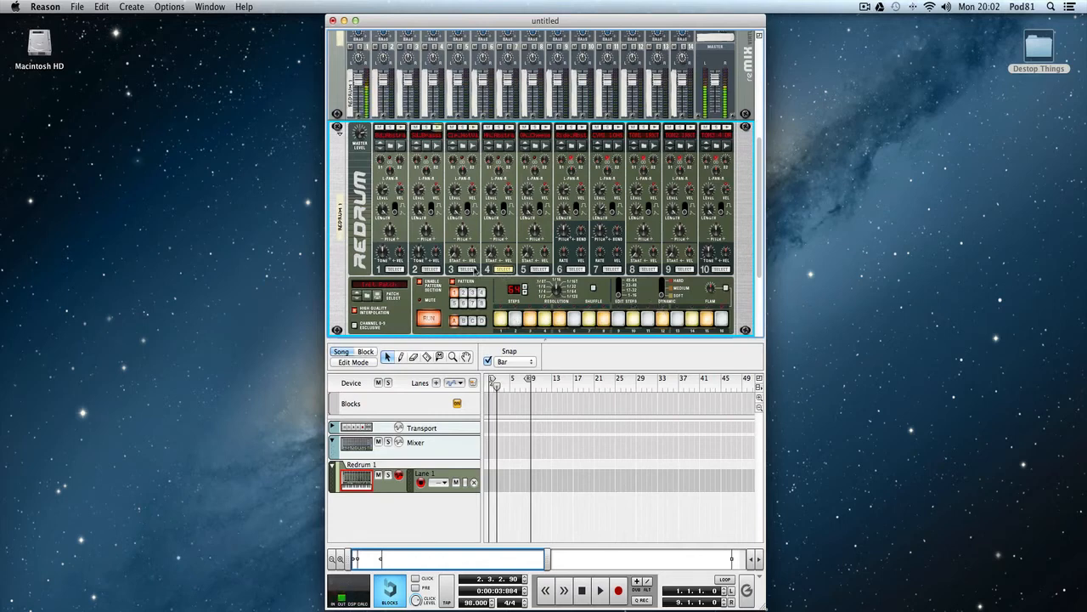
# In the 33–48 step range, add soft channel 4 hits at positions 2, 4–6, 8, 10, 12, 14 and 16 and a medium one at 13.
pyautogui.moveTo(620, 295); pyautogui.dragTo(620, 284)
pyautogui.click(515, 318)
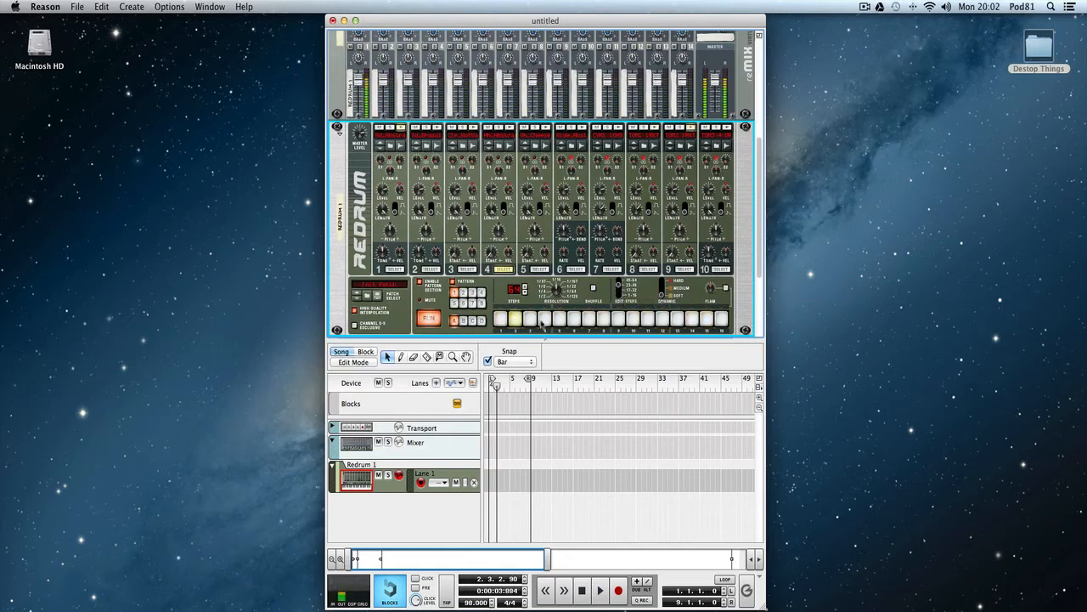
pyautogui.click(544, 318)
pyautogui.click(559, 319)
pyautogui.click(574, 319)
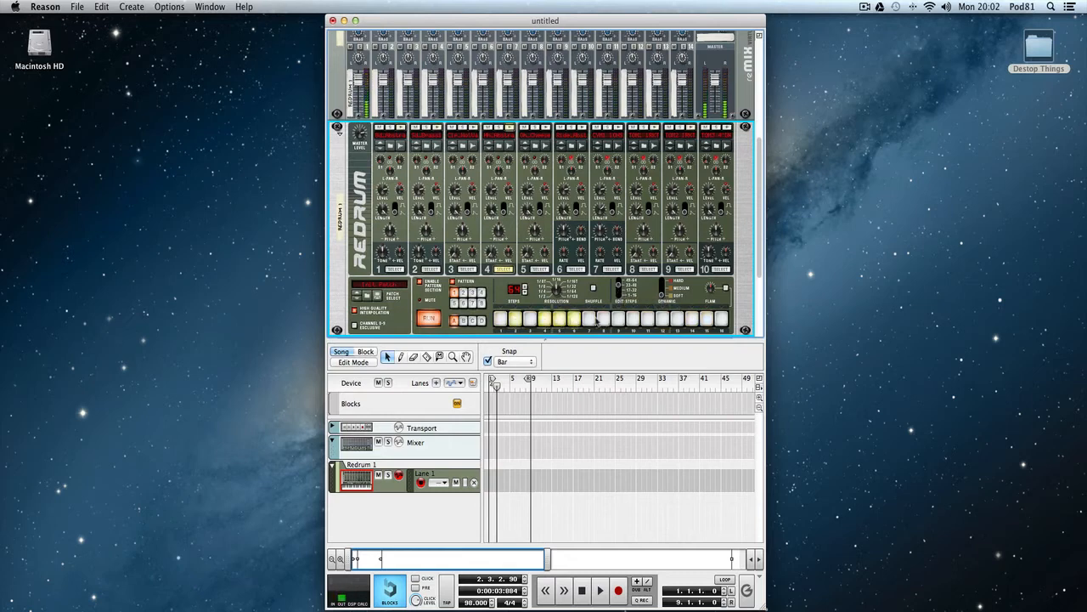
pyautogui.click(603, 318)
pyautogui.click(633, 319)
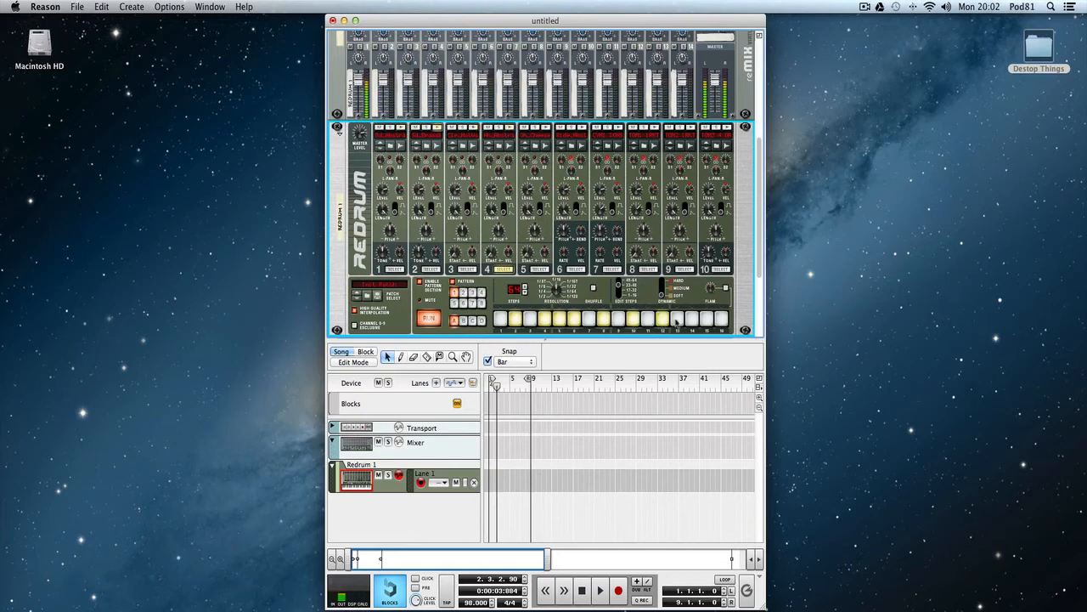
pyautogui.click(677, 319)
pyautogui.click(693, 319)
pyautogui.click(722, 319)
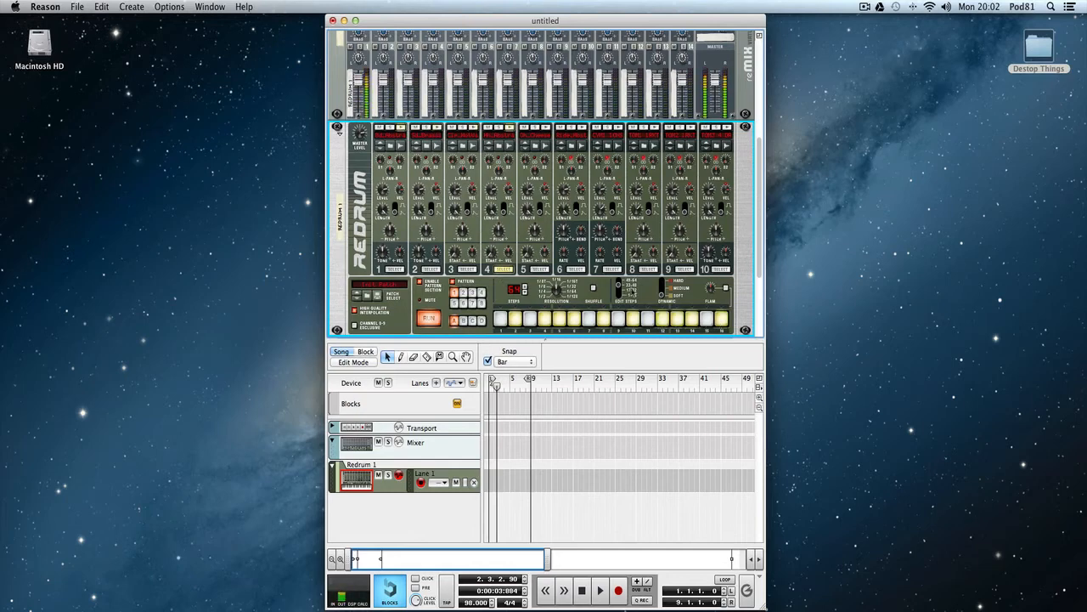
pyautogui.click(663, 289)
pyautogui.click(678, 319)
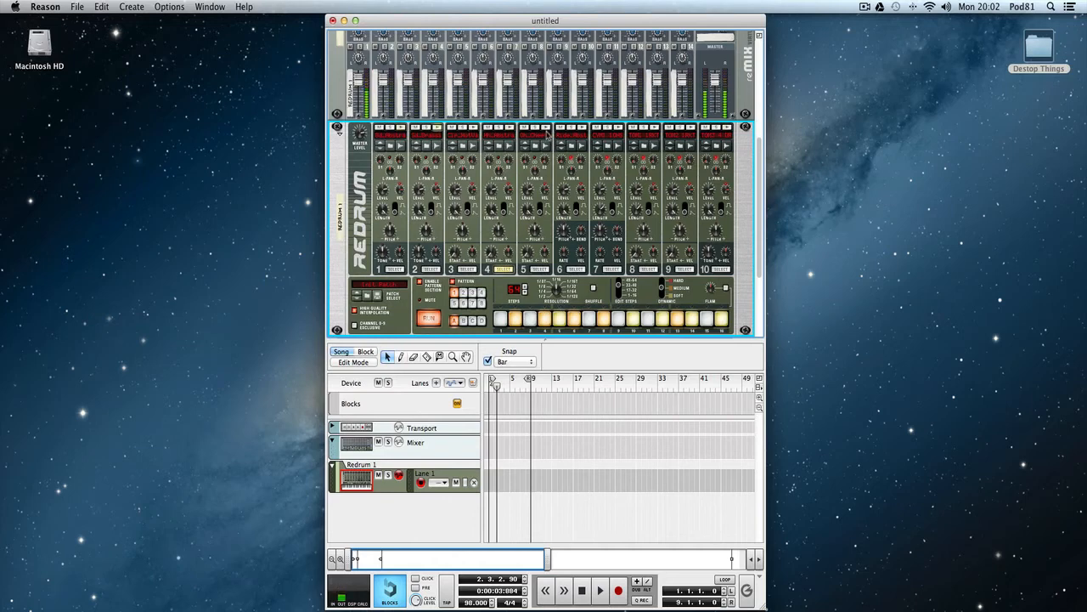
# Add medium channel 5 hits at positions 7, 11 and 15 of the 33–48 step range.
pyautogui.click(540, 269)
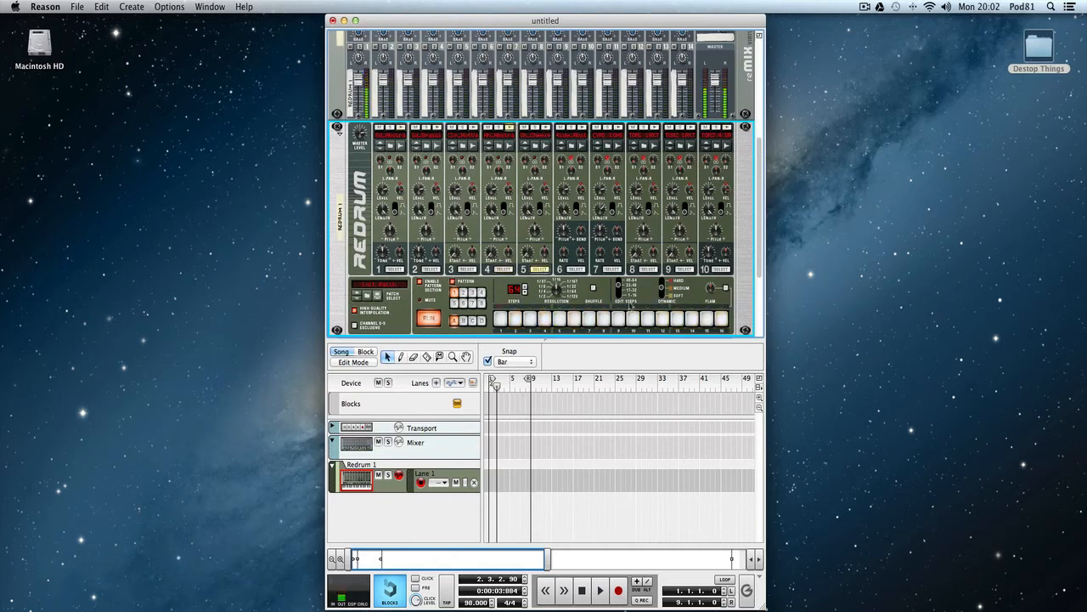
pyautogui.click(707, 320)
pyautogui.click(647, 320)
pyautogui.click(589, 319)
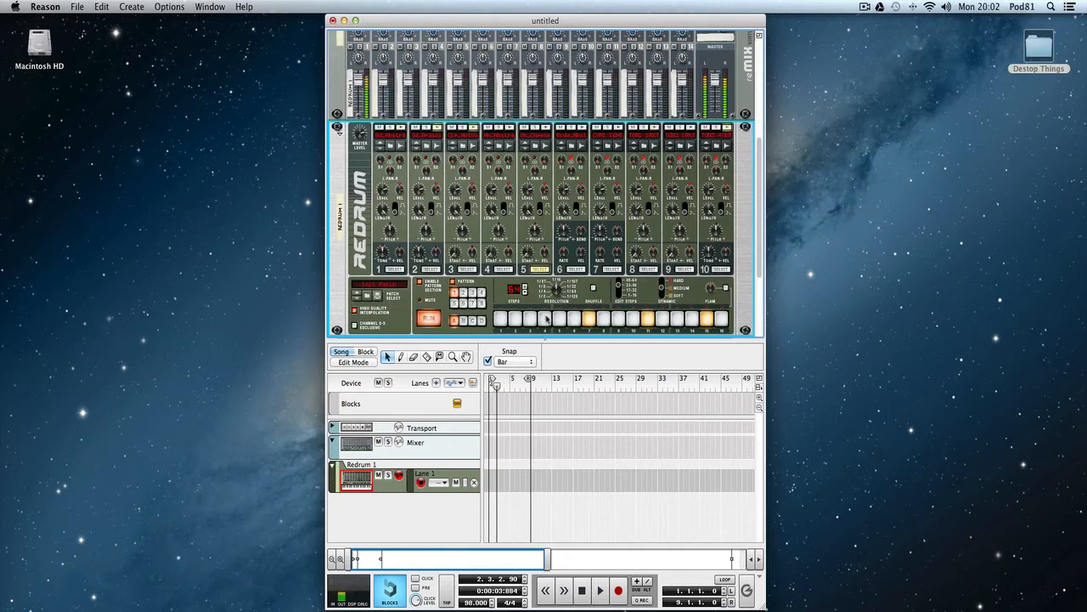
# Add medium channel 5 hits at positions 3, 7, 11 and 15 of the 17–32 step range.
pyautogui.click(627, 292)
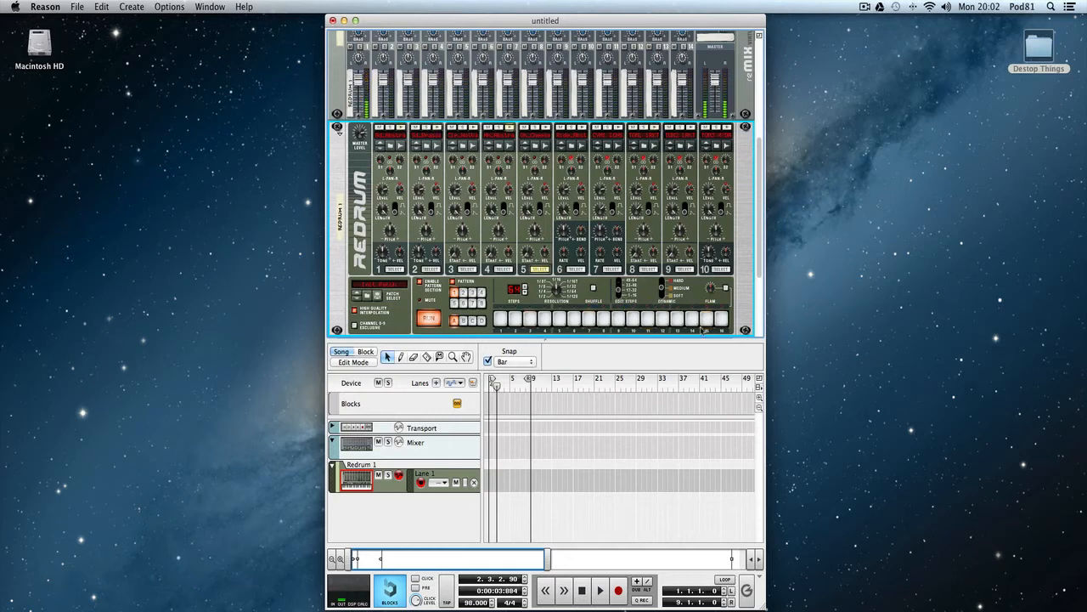
pyautogui.click(709, 321)
pyautogui.click(648, 320)
pyautogui.click(589, 319)
# Add medium channel 5 hits at positions 3, 7, 11 and 15 of the 1–16 step range.
pyautogui.click(619, 292)
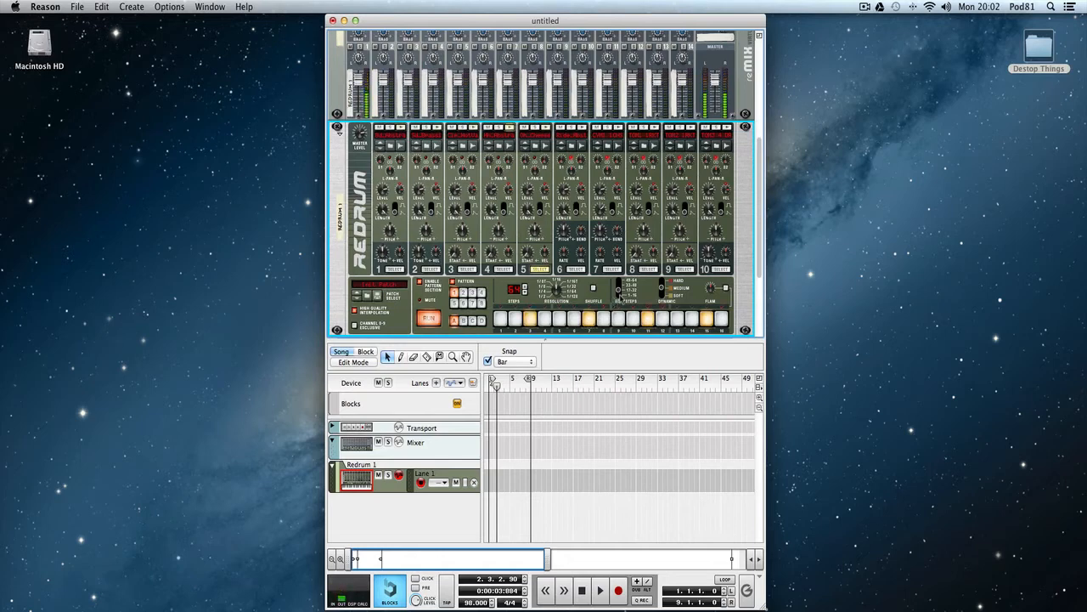
pyautogui.click(707, 319)
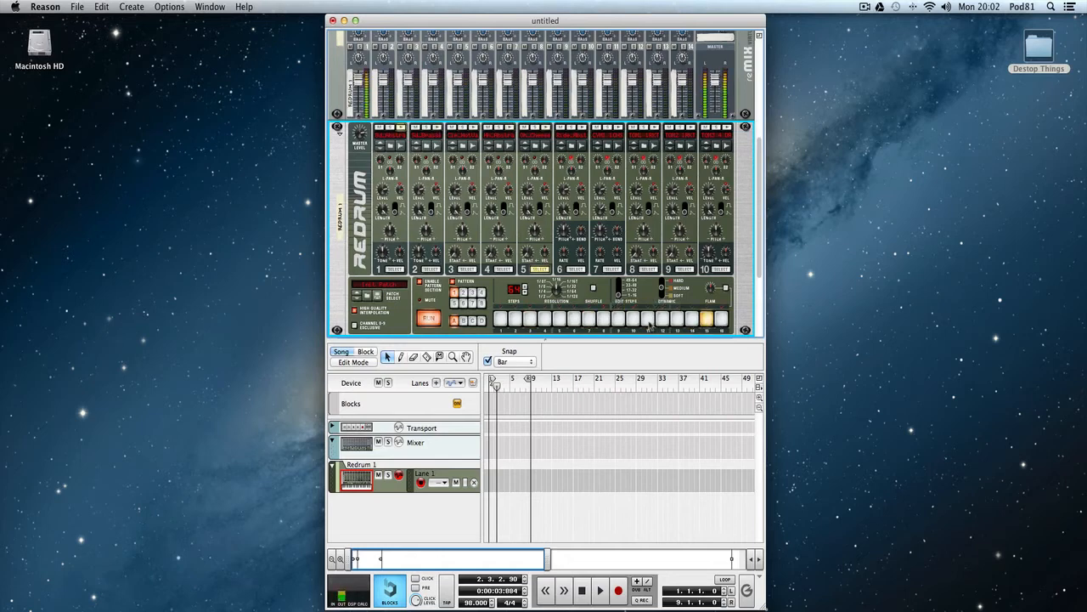
pyautogui.click(647, 319)
pyautogui.click(589, 320)
pyautogui.click(531, 319)
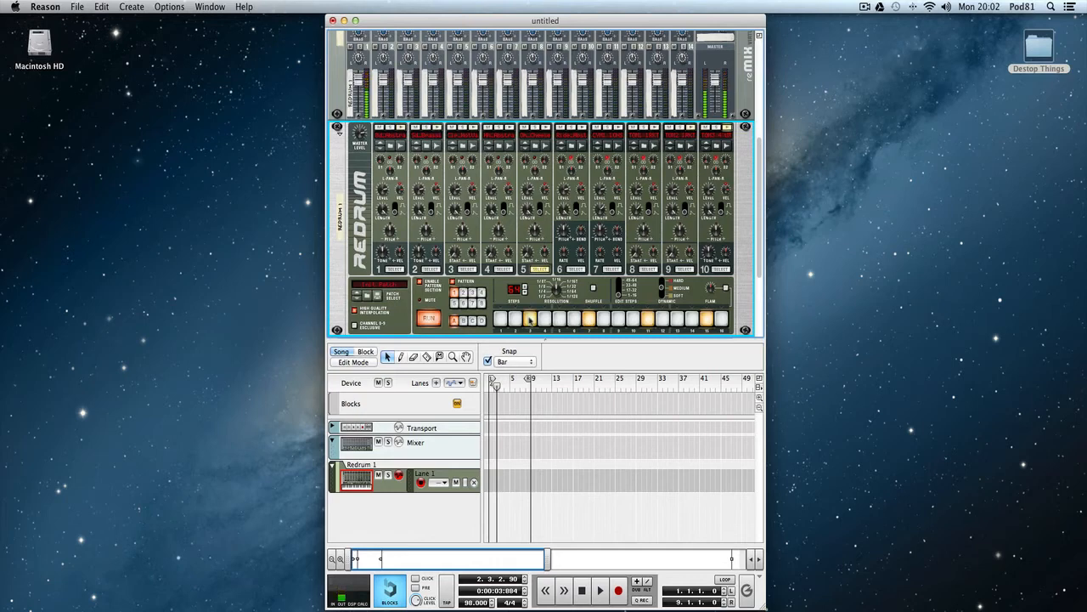
# Add medium channel 5 hits at positions 3, 7, 11 and 15 of the 49–64 step range.
pyautogui.click(618, 290)
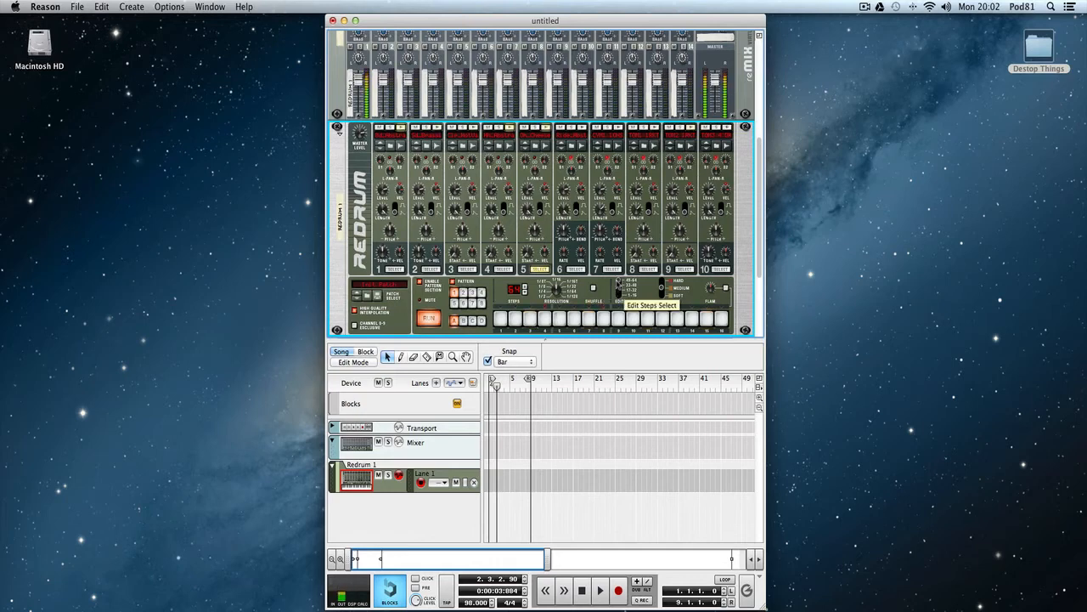
pyautogui.click(531, 319)
pyautogui.click(589, 320)
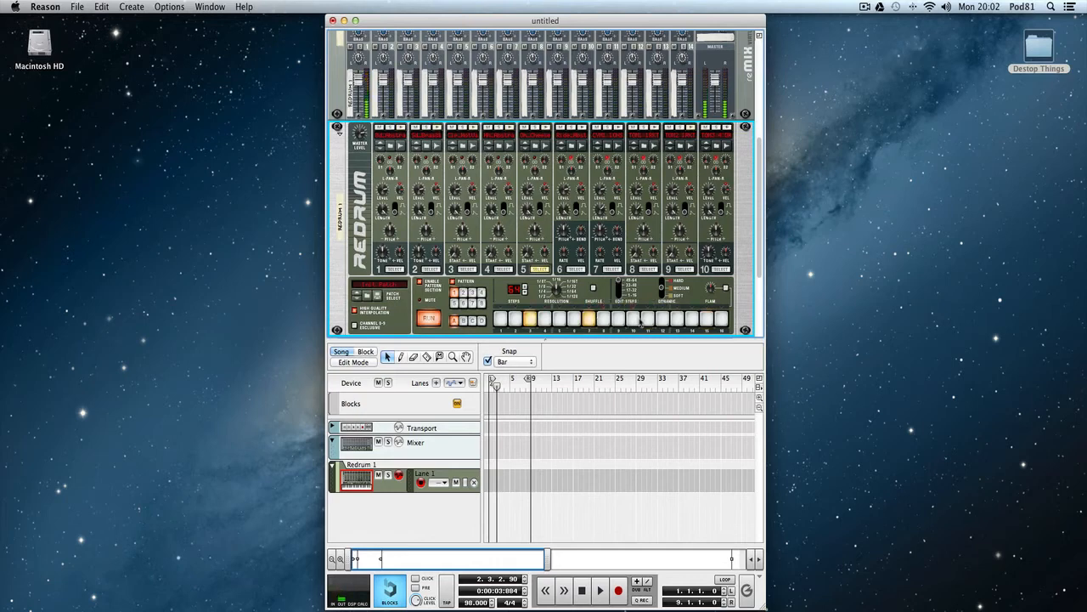
pyautogui.click(647, 320)
pyautogui.click(706, 320)
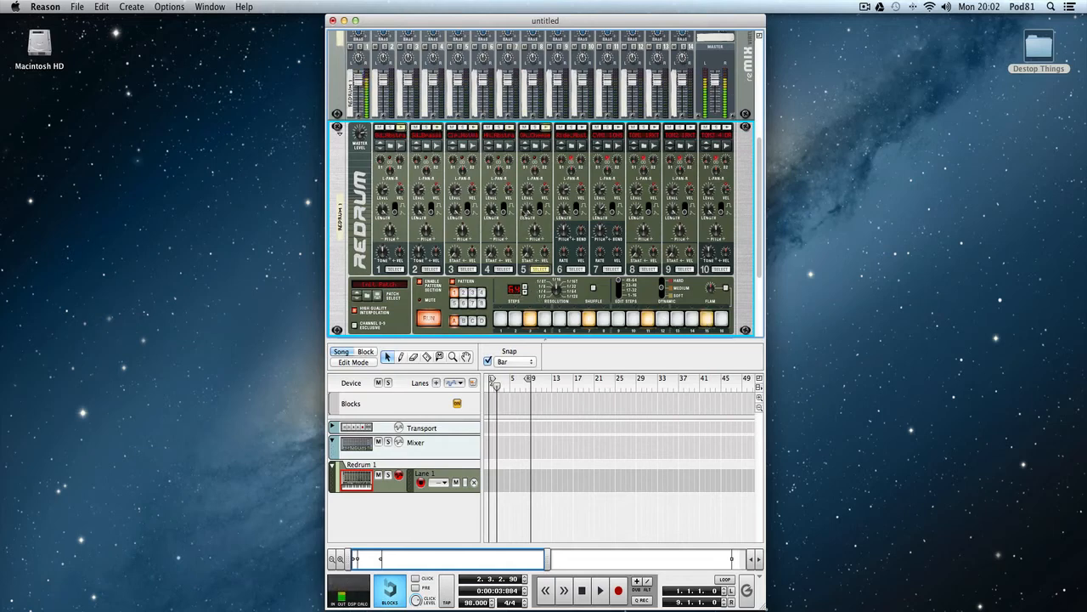
# Slightly lower channel 5's level and move its hit at position 15 of the 49–64 step range to channel 6.
pyautogui.moveTo(528, 192); pyautogui.dragTo(531, 201)
pyautogui.click(707, 321)
pyautogui.click(576, 270)
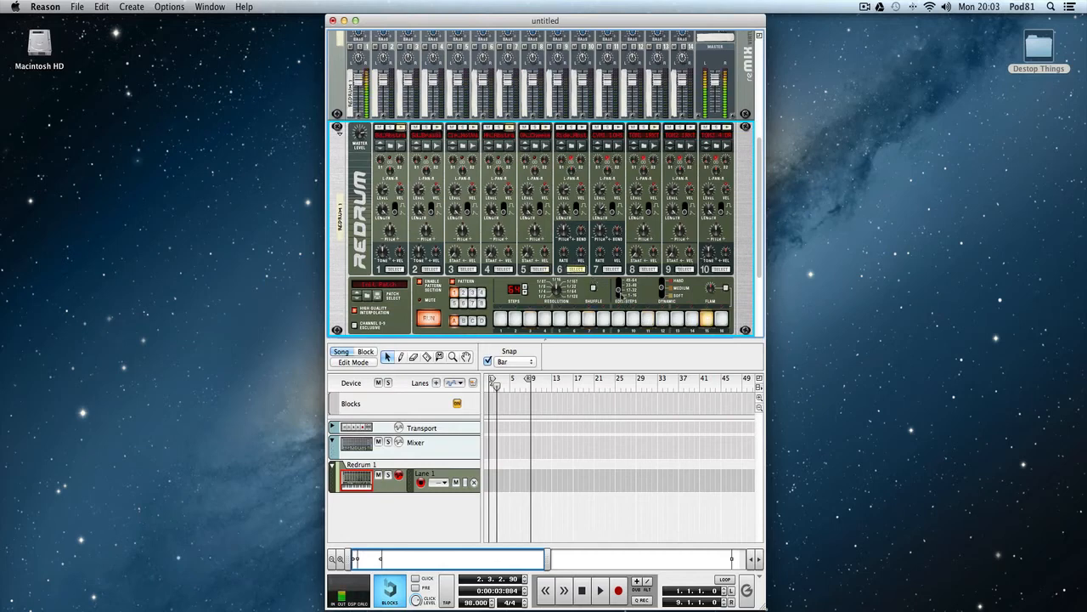
# Replace the channel 5 hit at position 15 of the 17–32 step range with a channel 6 hit.
pyautogui.click(707, 319)
pyautogui.click(503, 269)
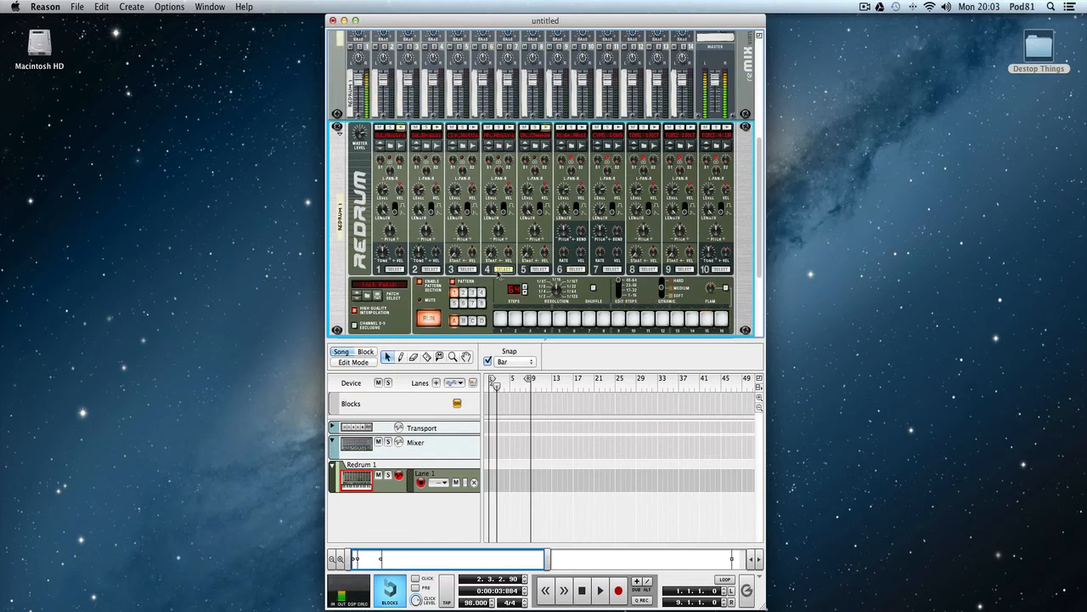
pyautogui.click(539, 269)
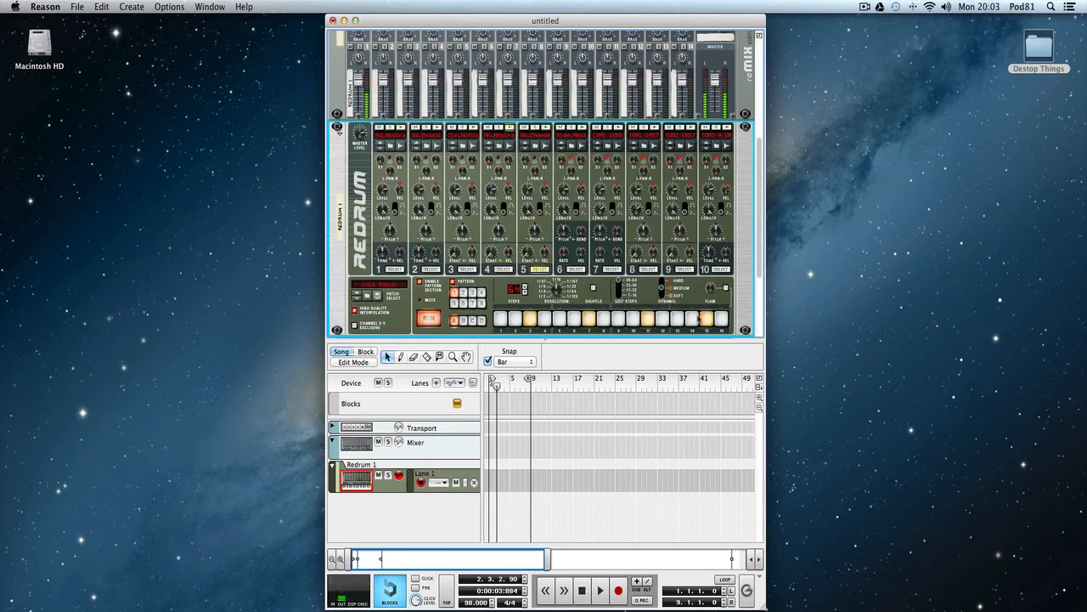
pyautogui.click(707, 320)
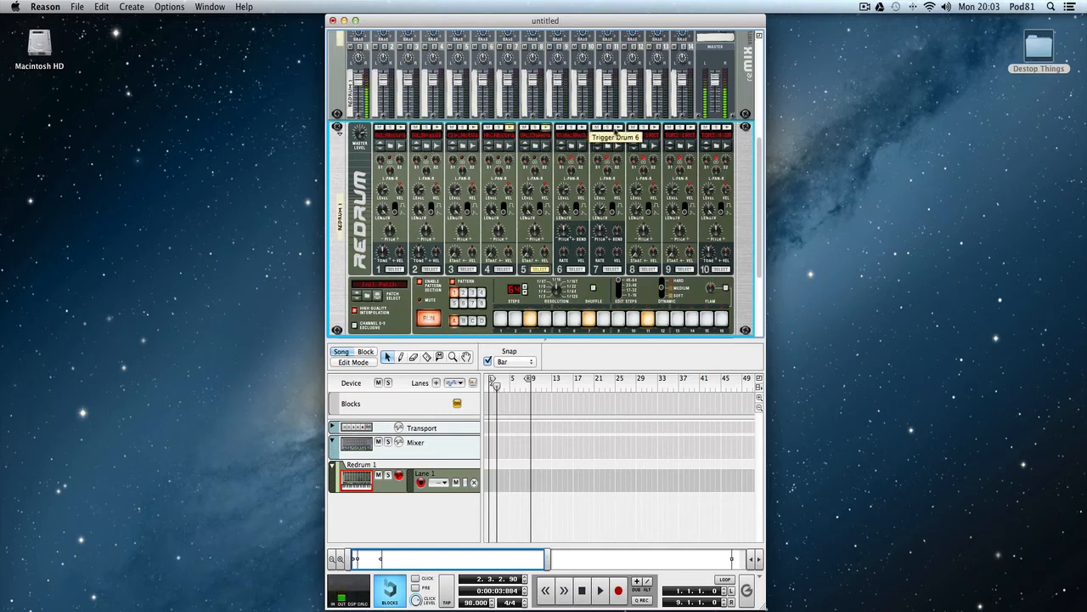
# Add a medium channel 7 hit at position 13 of the 49–64 step range and stop playback.
pyautogui.click(612, 270)
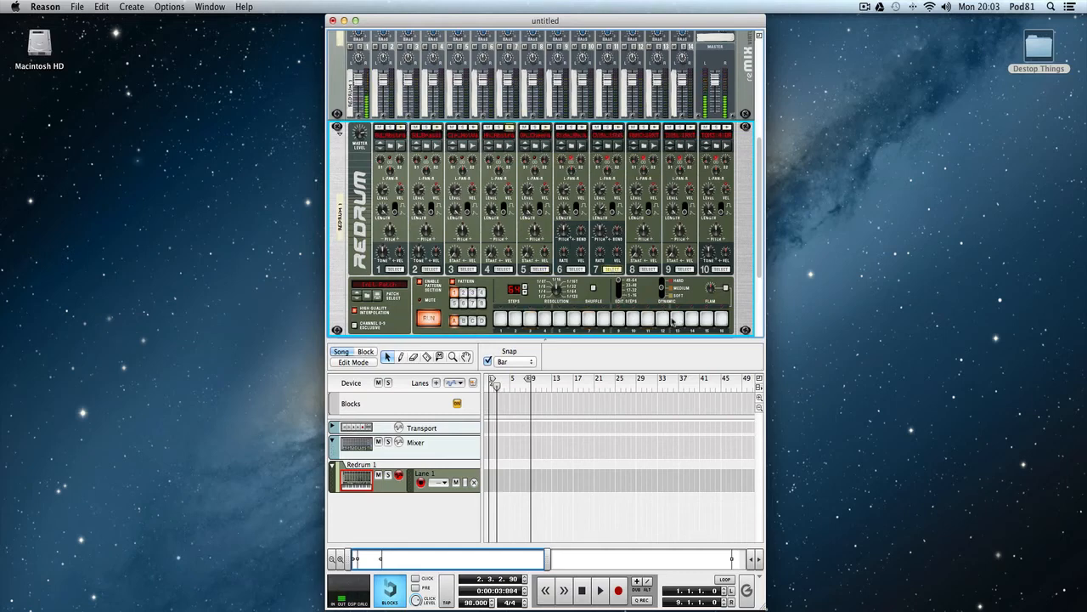
pyautogui.click(676, 320)
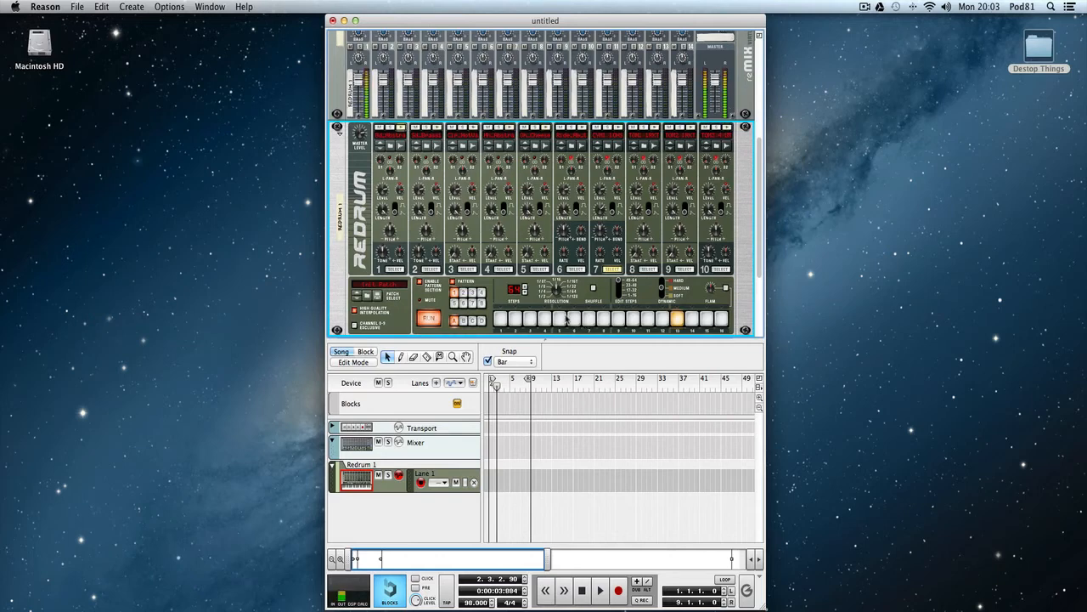
pyautogui.press('space')
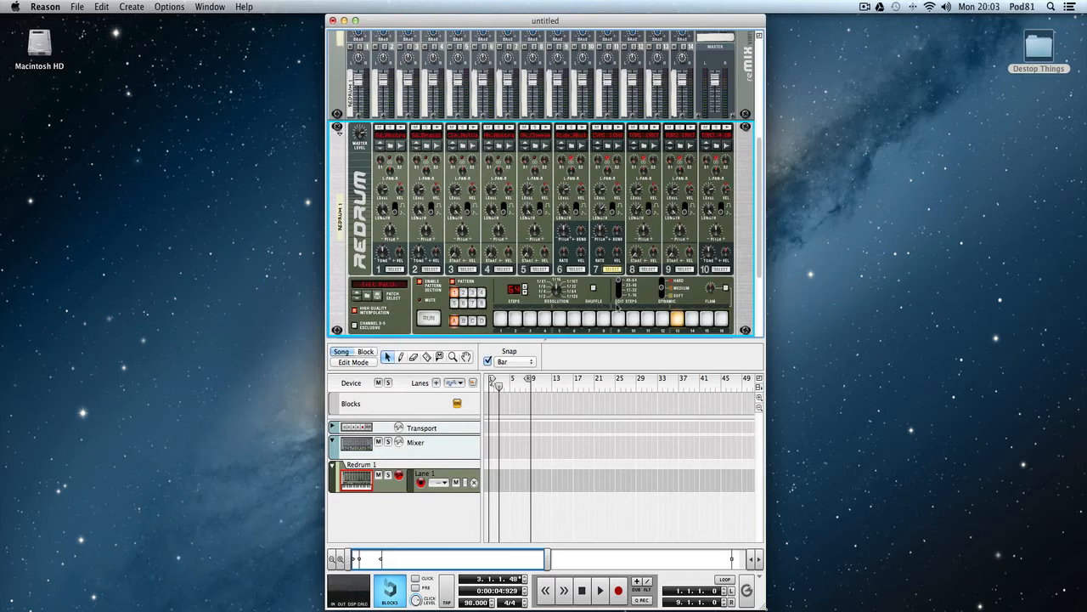
# Display channel 1's hits in the 1–16 step range.
pyautogui.click(394, 269)
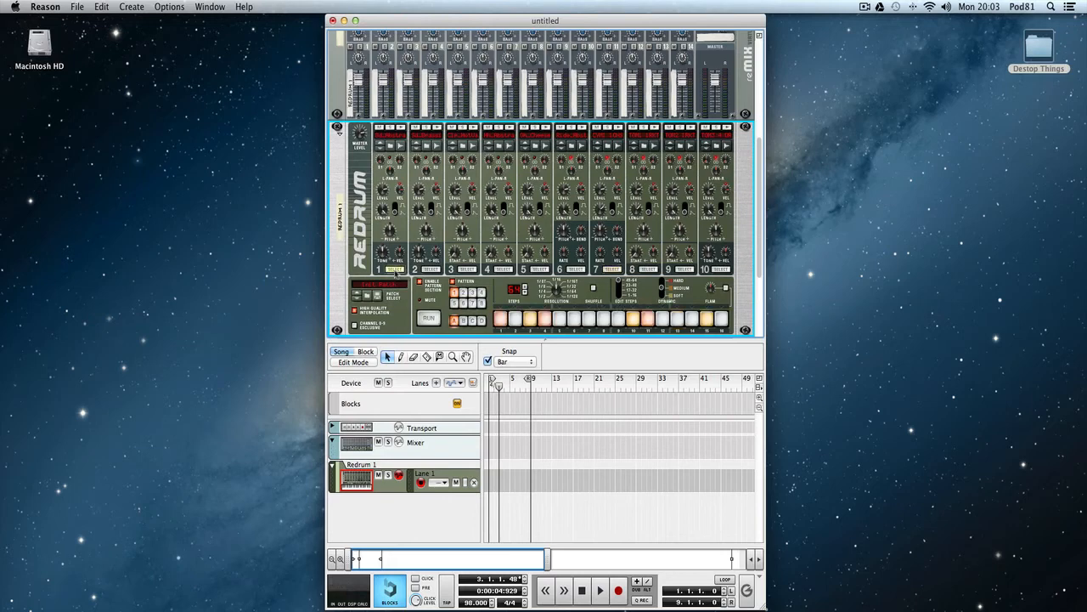
pyautogui.click(620, 293)
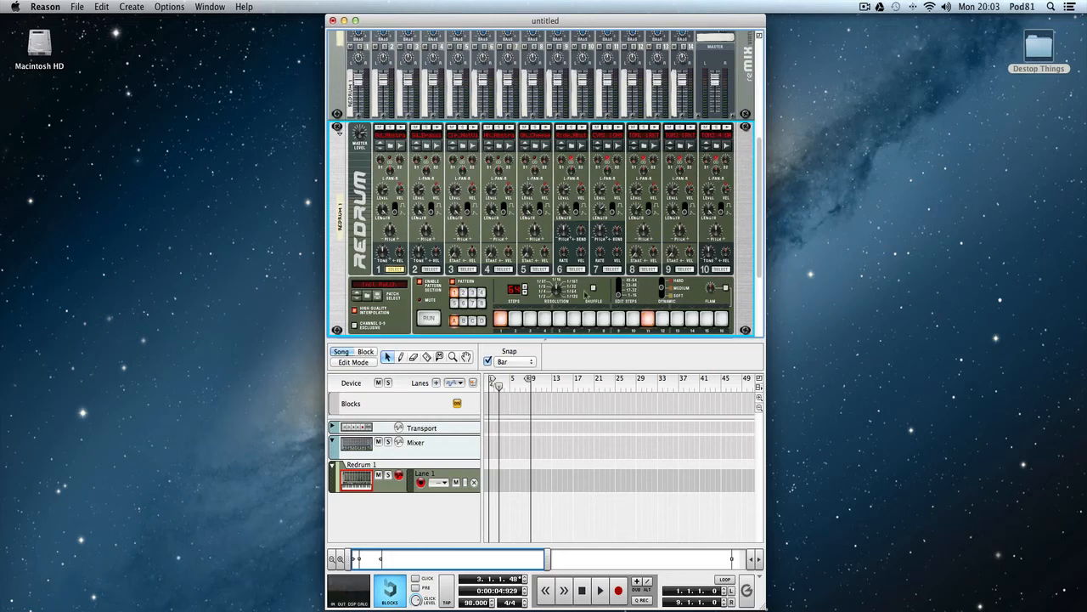
# Audition the pattern shortened to 32 steps, stop it, and restore the pattern length to 64 steps.
pyautogui.moveTo(513, 290); pyautogui.dragTo(518, 303)
pyautogui.click(428, 320)
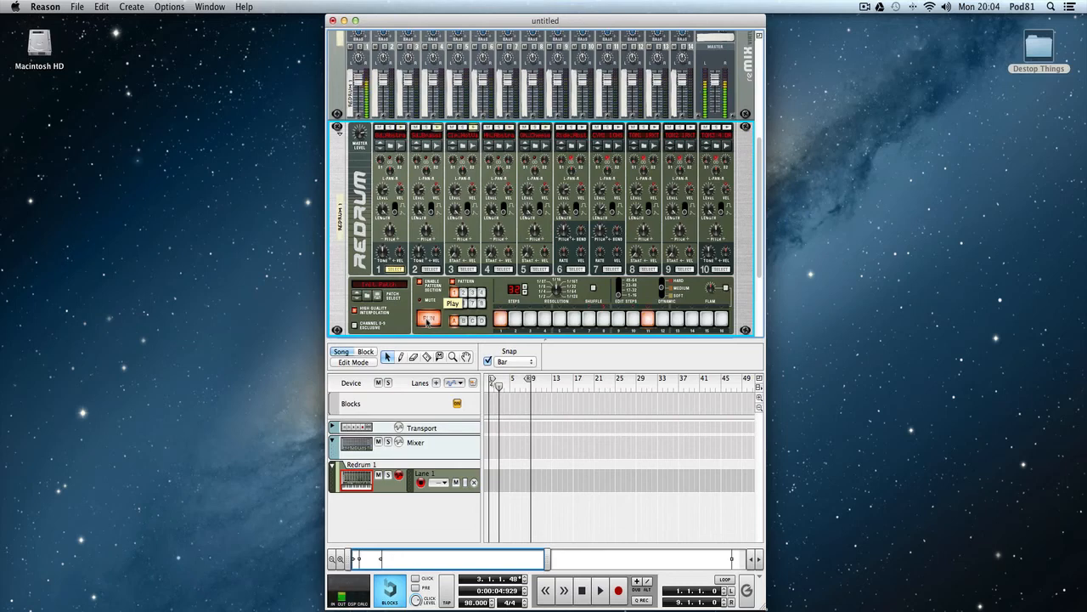
pyautogui.click(427, 320)
pyautogui.moveTo(513, 290); pyautogui.dragTo(515, 235)
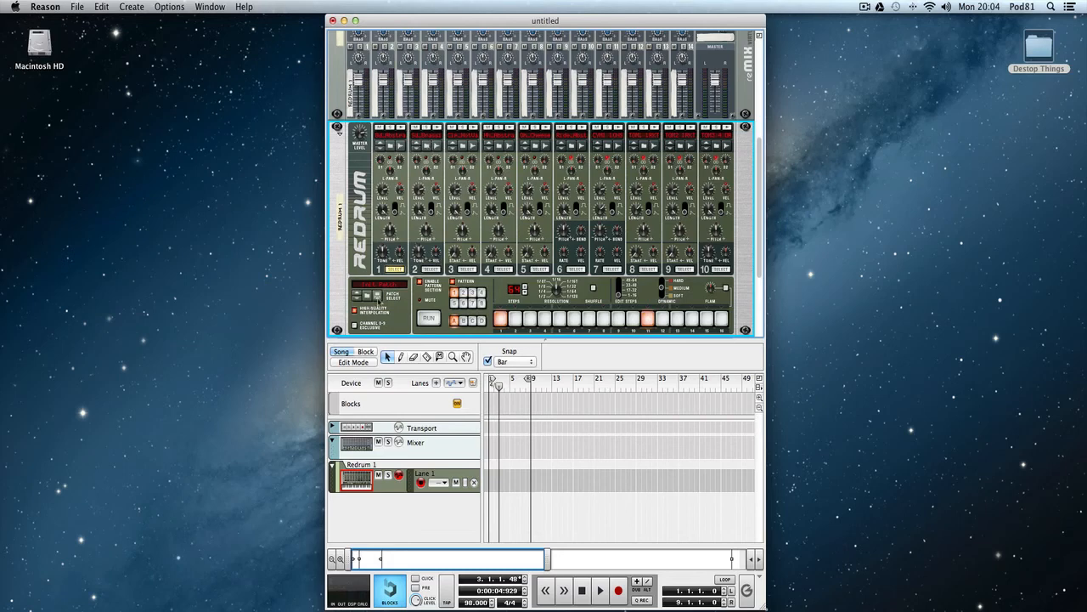
# Save the Redrum kit as a patch named My Patch in the Documents folder.
pyautogui.click(378, 297)
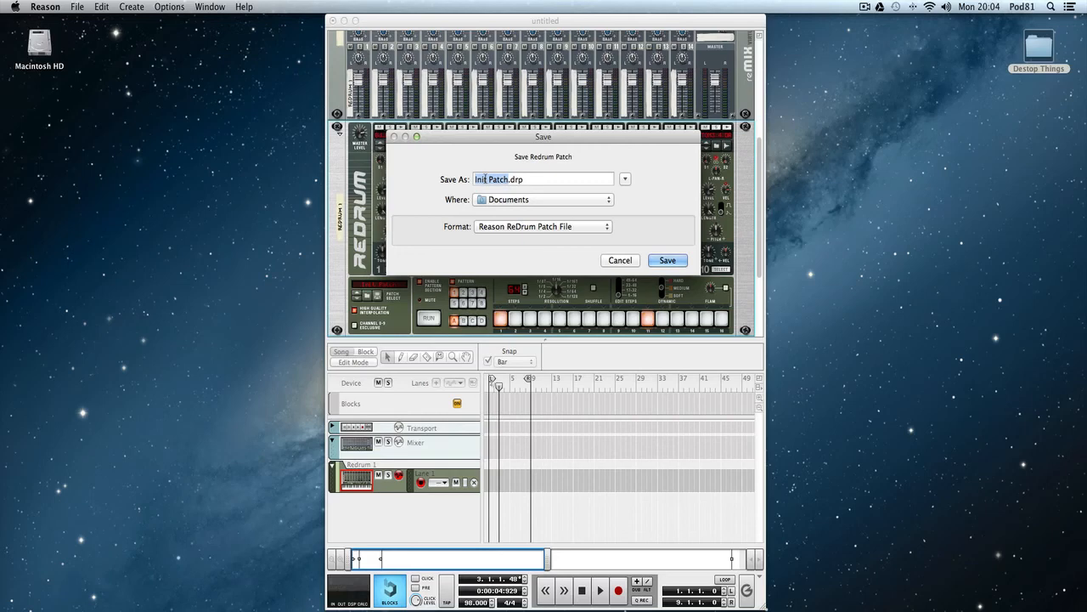
pyautogui.write('My')
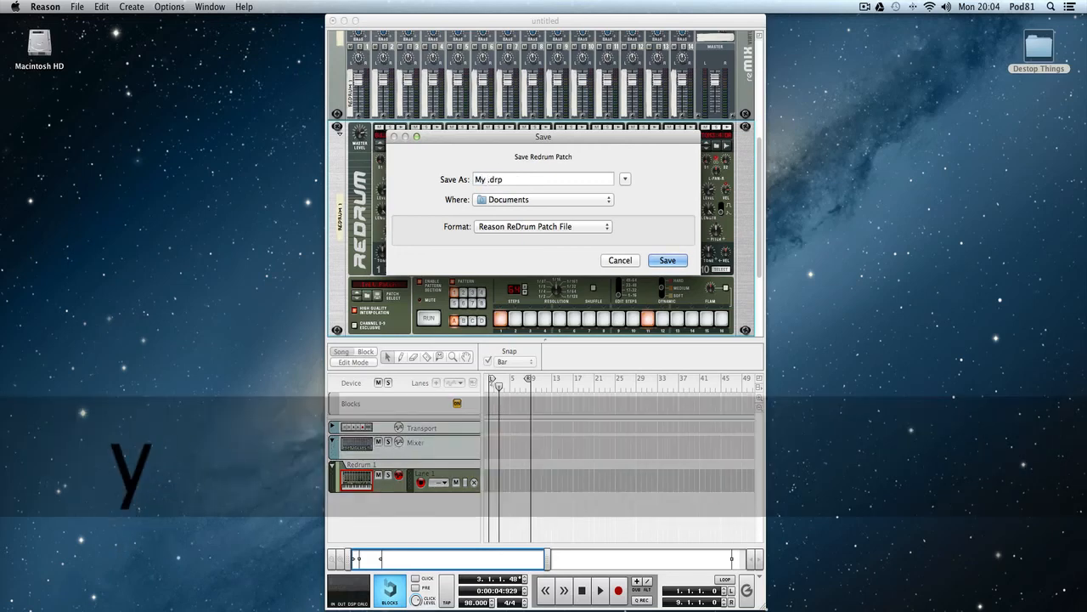
pyautogui.write(' P')
pyautogui.write('atch')
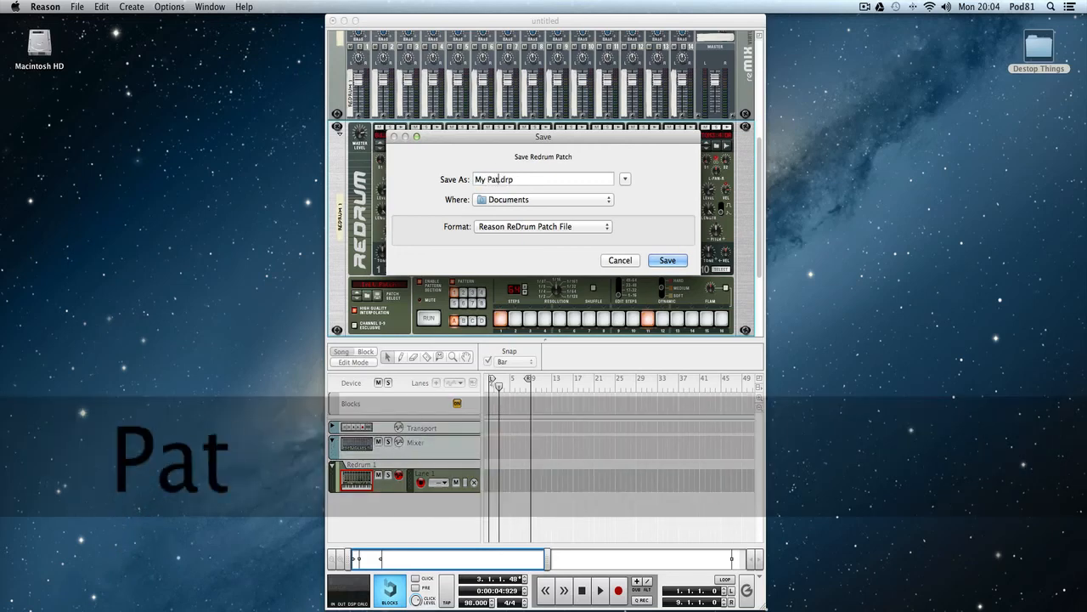
pyautogui.press('Return')
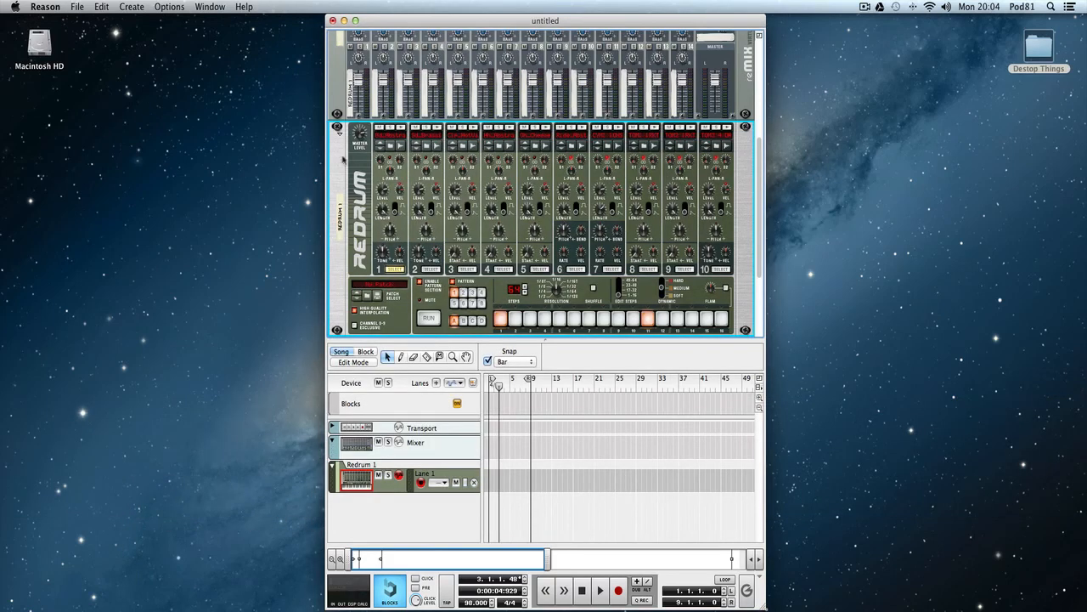
# Create a second Redrum Drum Computer below the first one in the rack.
pyautogui.scroll(-3, 403, 254)
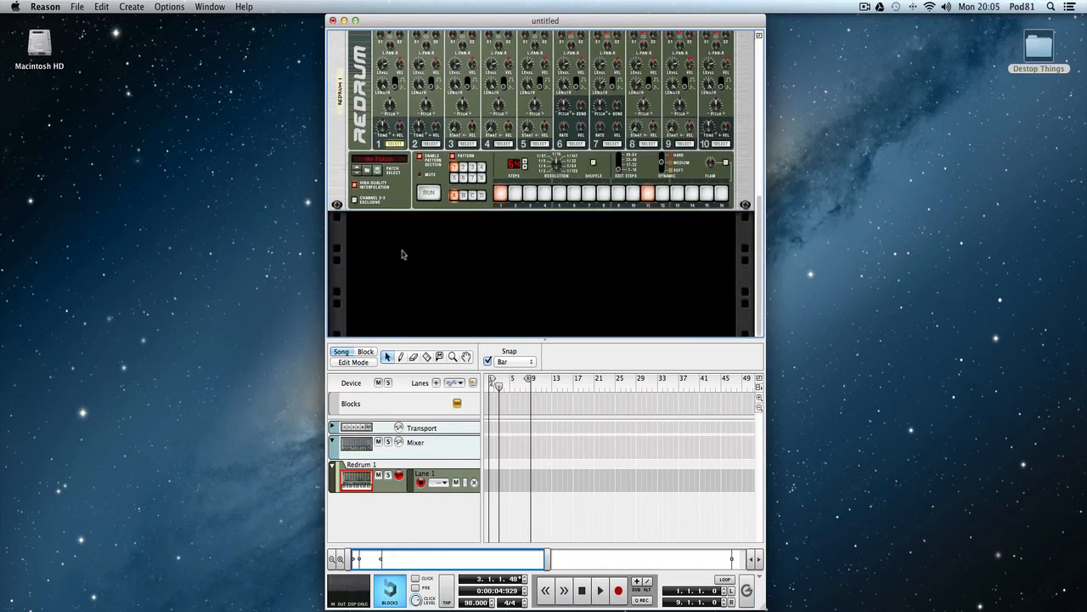
pyautogui.click(72, 7)
pyautogui.moveTo(131, 6)
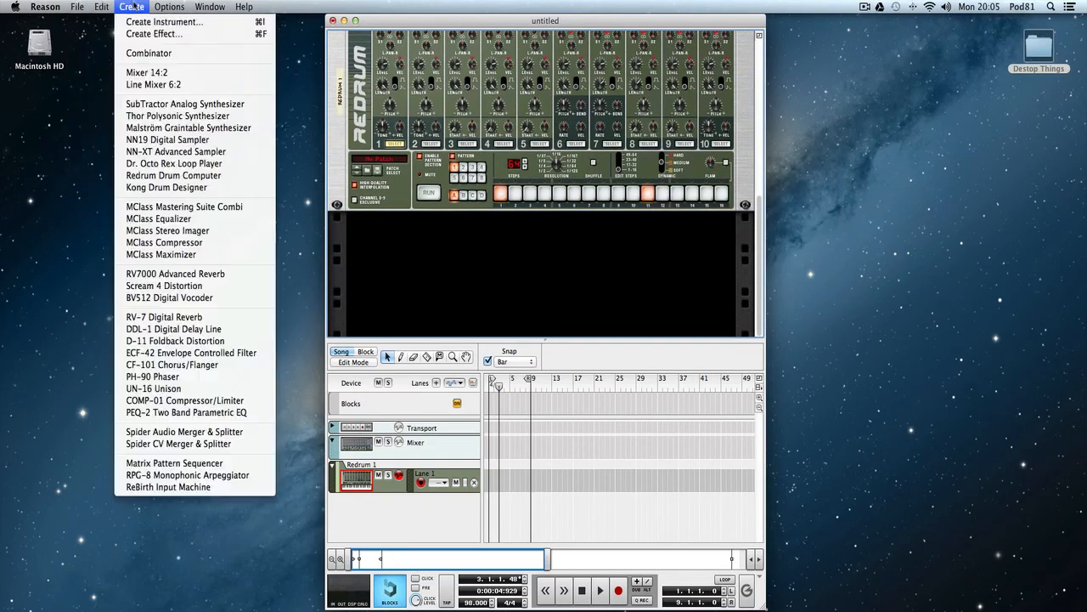
pyautogui.click(170, 175)
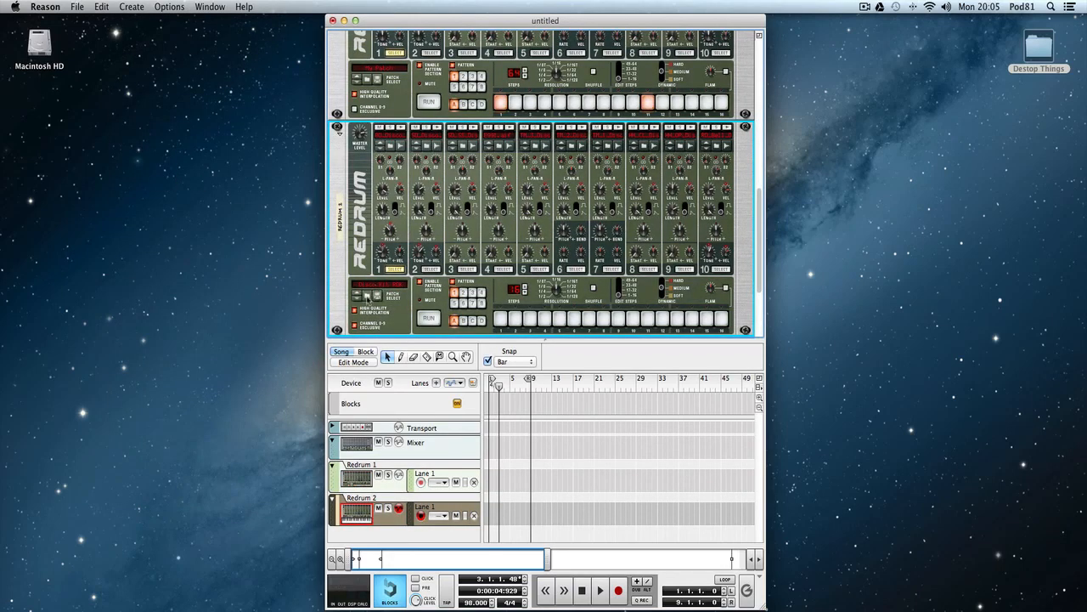
# Load My Patch.drp from the Documents folder into the Redrum 2 device.
pyautogui.click(376, 294)
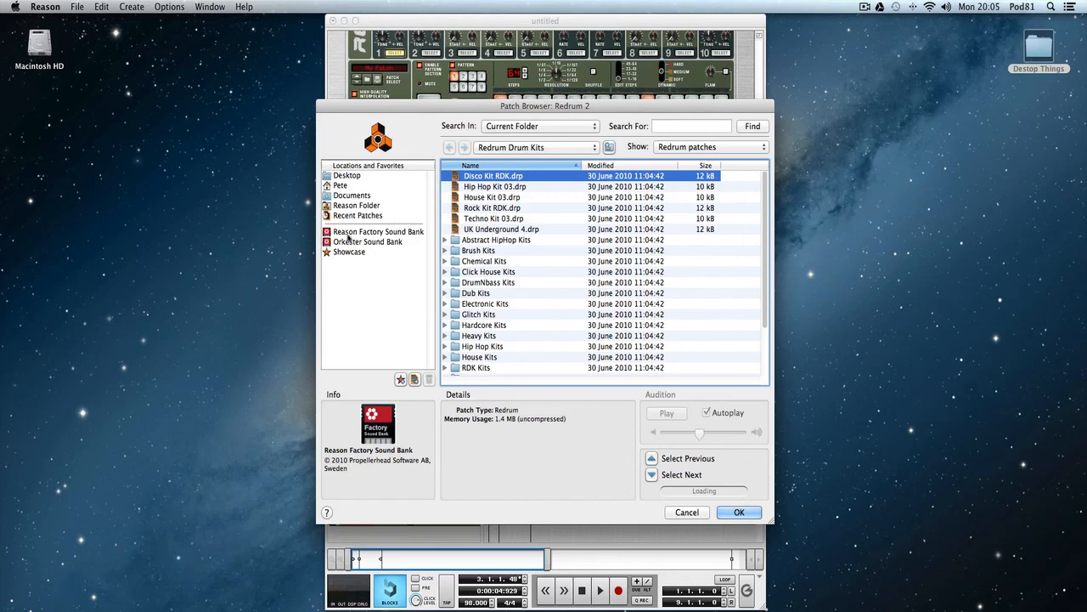
pyautogui.click(346, 197)
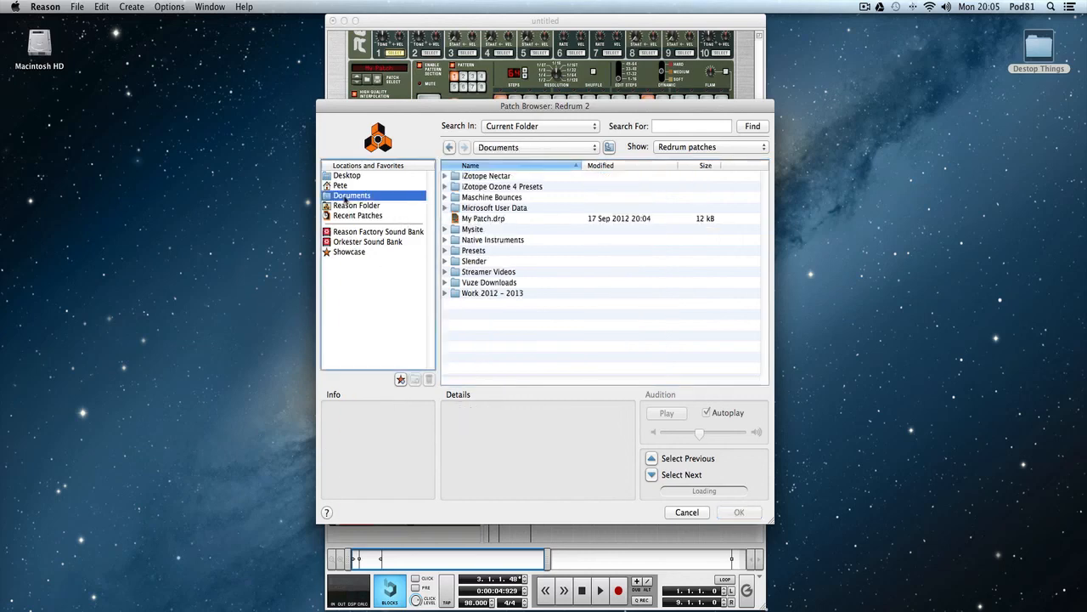
pyautogui.click(485, 219)
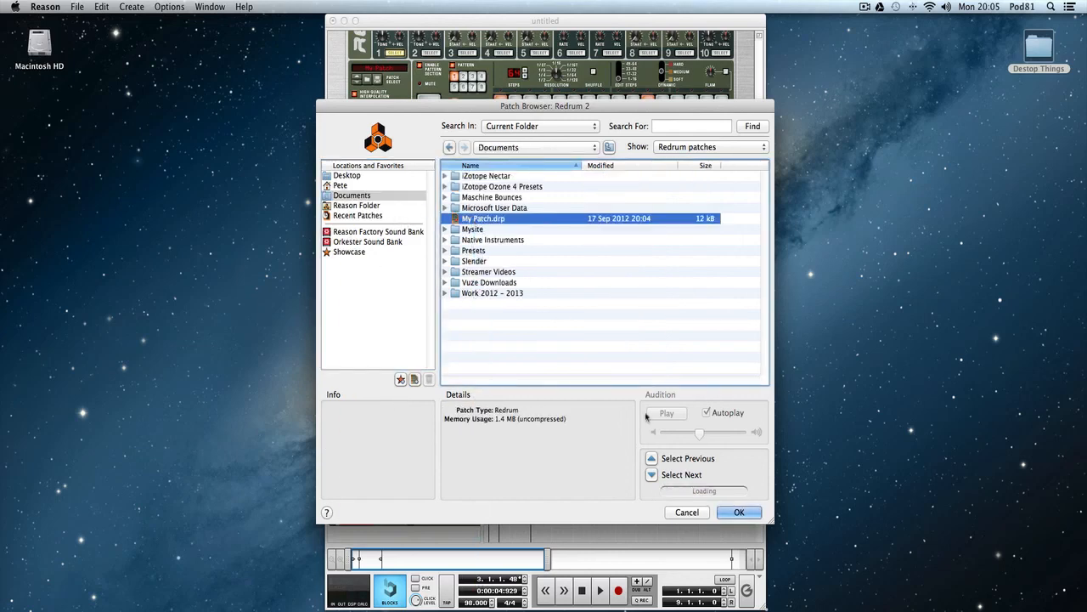
pyautogui.click(729, 512)
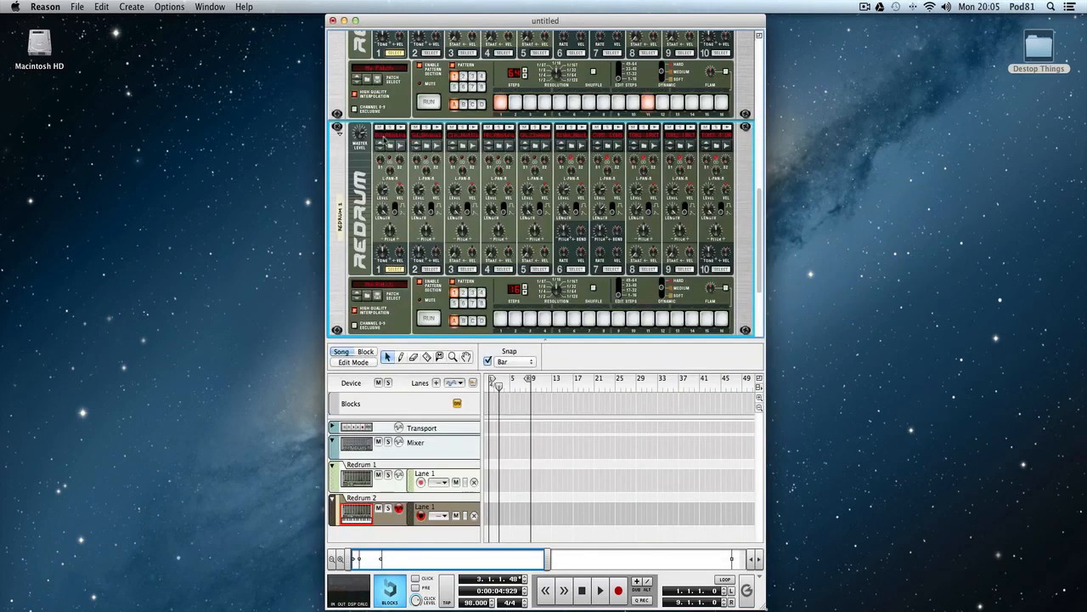
# Delete the Redrum 2 device from the rack.
pyautogui.scroll(5, 388, 140)
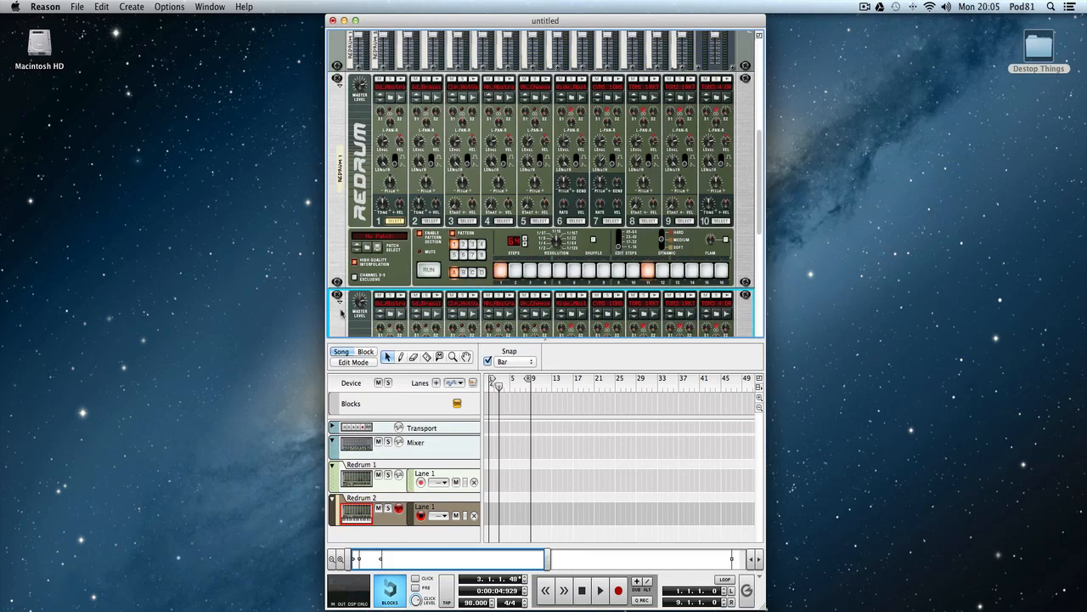
pyautogui.press('Delete')
pyautogui.click(650, 204)
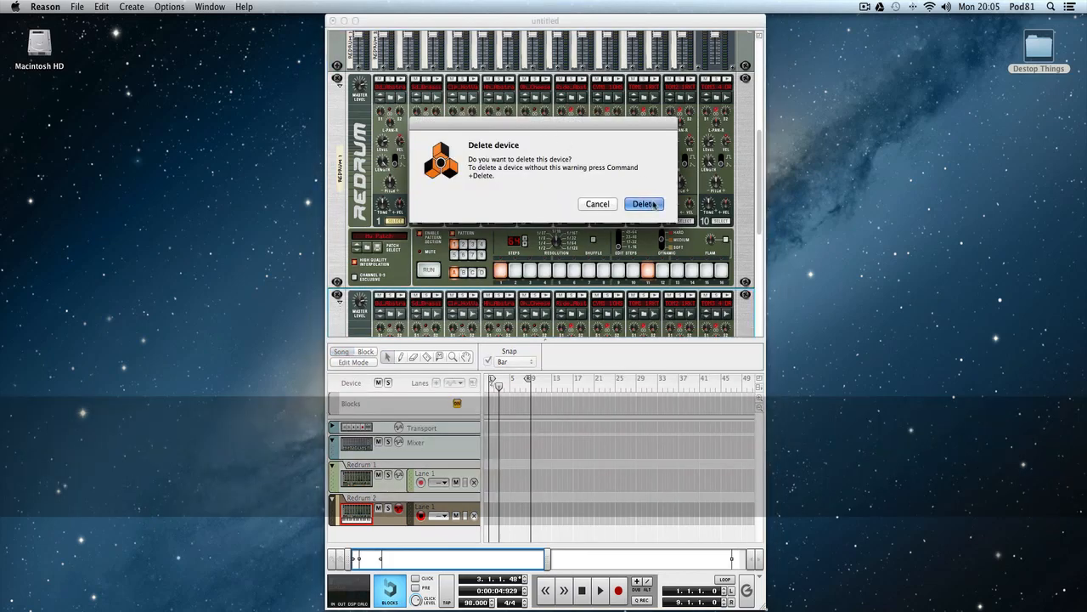